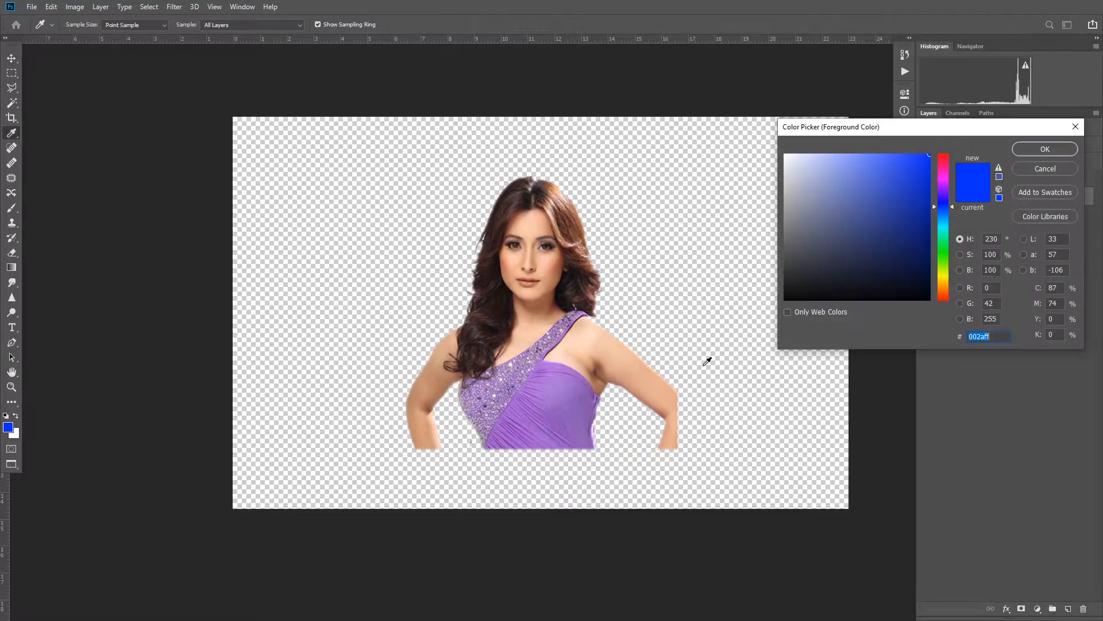
# - Try blue and a purple sampled from the dress as fill colours for the background layer
pyautogui.hotkey('alt', 'BackSpace')
pyautogui.click(8, 427)
pyautogui.click(569, 404)
pyautogui.click(1039, 148)
pyautogui.hotkey('alt', 'BackSpace')
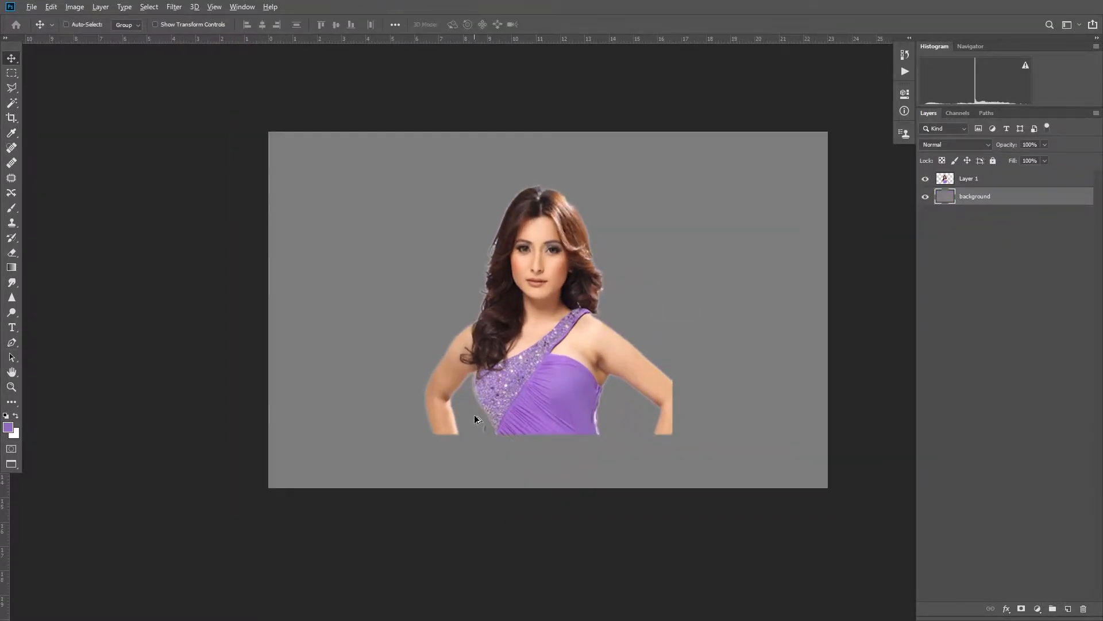
# - Select Layer 1 and set up the Smudge tool with the 피부스머지 brush at 20 px and 100% strength
pyautogui.scroll(5, 470, 418)
pyautogui.click(970, 179)
pyautogui.click(11, 283)
pyautogui.rightClick(315, 269)
pyautogui.doubleClick(511, 543)
pyautogui.rightClick(532, 283)
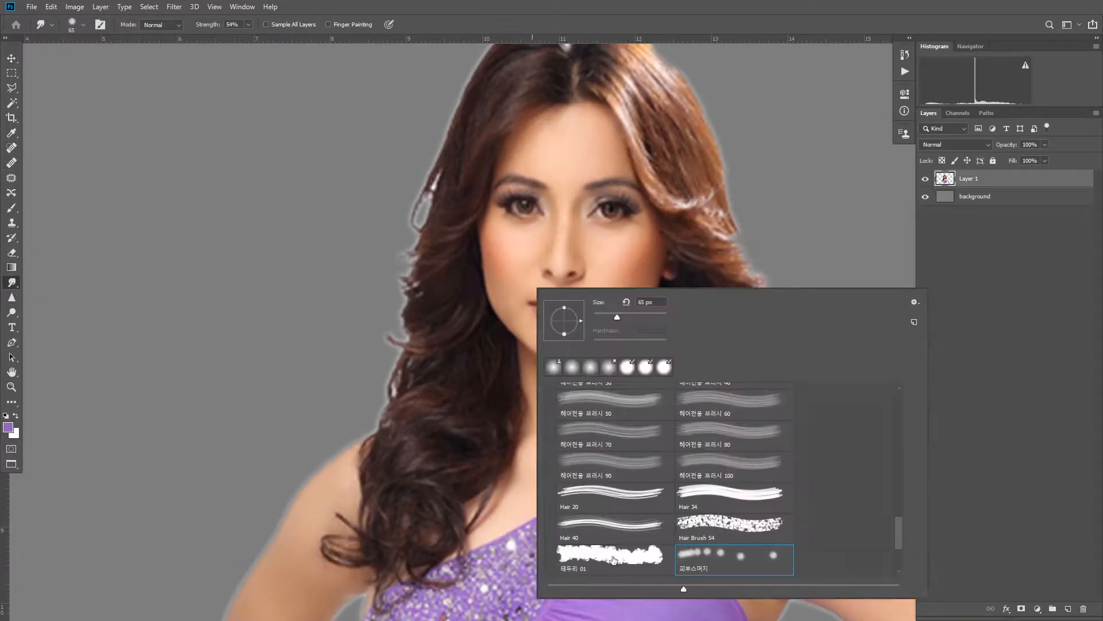
pyautogui.click(590, 277)
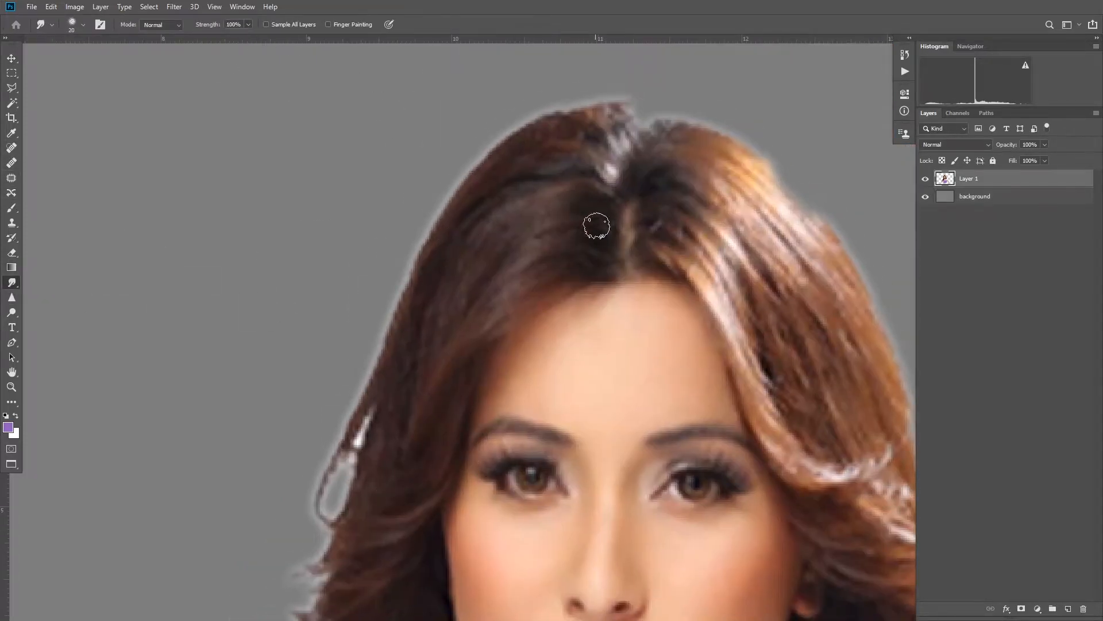
# - Try smudging the dark hair outward from the parting at 100% strength
pyautogui.moveTo(596, 228); pyautogui.dragTo(457, 253)
pyautogui.moveTo(604, 187); pyautogui.dragTo(488, 211)
pyautogui.moveTo(616, 149); pyautogui.dragTo(509, 200)
pyautogui.hotkey('ctrl', 'z')
pyautogui.hotkey('ctrl', 'z')
pyautogui.hotkey('ctrl', 'z')
# - Reapply the 피부스머지 brush and smudge the crown hair left of the parting along its strands at 62% strength
pyautogui.rightClick(465, 215)
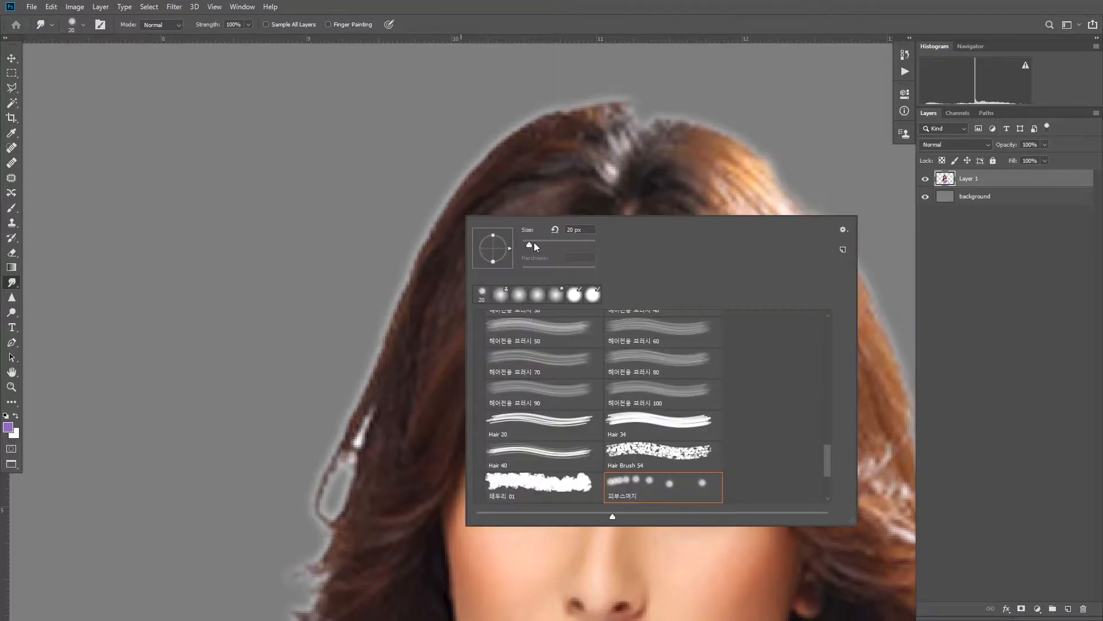
pyautogui.doubleClick(656, 485)
pyautogui.moveTo(554, 173); pyautogui.dragTo(490, 208)
pyautogui.moveTo(602, 135)
pyautogui.mouseDown()
pyautogui.moveTo(447, 216)
pyautogui.moveTo(433, 268)
pyautogui.mouseUp()
pyautogui.press(']')
pyautogui.moveTo(554, 251); pyautogui.dragTo(473, 305)
pyautogui.moveTo(589, 227); pyautogui.dragTo(447, 276)
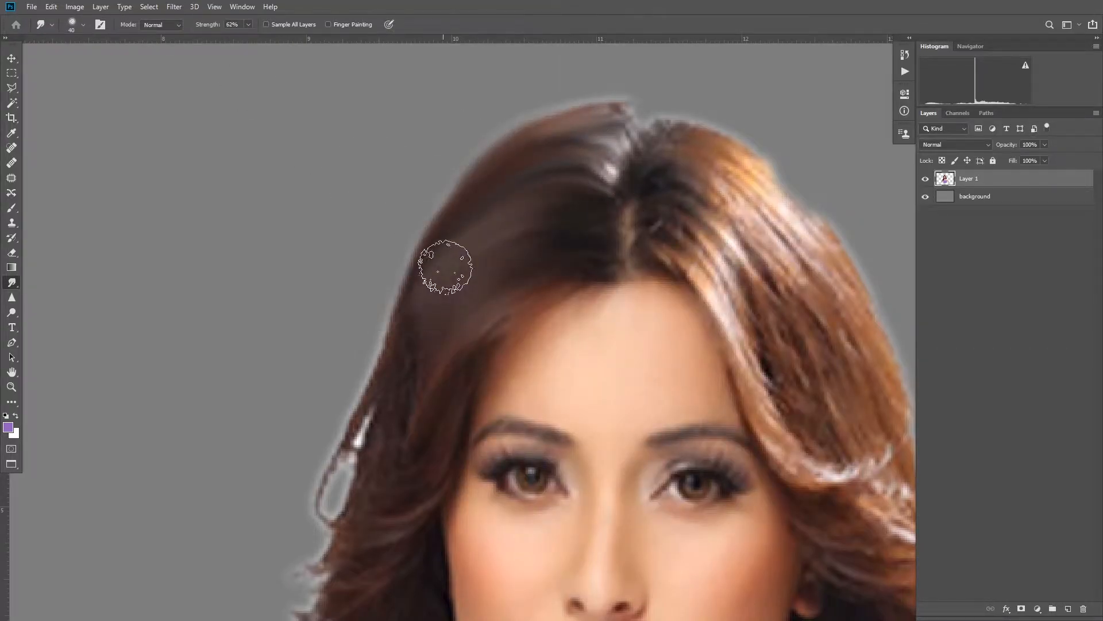
# - Smudge the hair on the left side of the face downward, blending in the loose strands at its outer edge
pyautogui.moveTo(416, 361); pyautogui.dragTo(469, 271)
pyautogui.moveTo(423, 250); pyautogui.dragTo(382, 423)
pyautogui.moveTo(399, 383); pyautogui.dragTo(360, 549)
pyautogui.moveTo(481, 392)
pyautogui.mouseDown()
pyautogui.moveTo(405, 431)
pyautogui.moveTo(491, 219)
pyautogui.mouseUp()
pyautogui.moveTo(434, 325); pyautogui.dragTo(391, 423)
pyautogui.moveTo(454, 396); pyautogui.dragTo(385, 488)
pyautogui.moveTo(413, 466); pyautogui.dragTo(379, 509)
# - Set the smudge strength to 72% and smooth the hair lengths beside the left cheek and neck
pyautogui.press('[')
pyautogui.press('[')
pyautogui.moveTo(544, 433); pyautogui.dragTo(660, 270)
pyautogui.click(249, 24)
pyautogui.click(255, 37)
pyautogui.press(']')
pyautogui.press(']')
pyautogui.moveTo(586, 343); pyautogui.dragTo(486, 352)
pyautogui.moveTo(569, 371); pyautogui.dragTo(485, 439)
pyautogui.moveTo(546, 405); pyautogui.dragTo(469, 465)
pyautogui.moveTo(636, 396); pyautogui.dragTo(510, 504)
# - Smudge the lower curls of the left-hand hair over the shoulder and chest into smooth flowing strands
pyautogui.keyDown('space'); pyautogui.moveTo(727, 360); pyautogui.dragTo(737, 196); pyautogui.keyUp('space')
pyautogui.press(']')
pyautogui.moveTo(592, 342); pyautogui.dragTo(523, 374)
pyautogui.moveTo(468, 322); pyautogui.dragTo(448, 477)
pyautogui.moveTo(471, 482); pyautogui.dragTo(394, 491)
pyautogui.moveTo(598, 391); pyautogui.dragTo(592, 468)
pyautogui.moveTo(665, 367); pyautogui.dragTo(576, 486)
pyautogui.moveTo(576, 486); pyautogui.dragTo(516, 542)
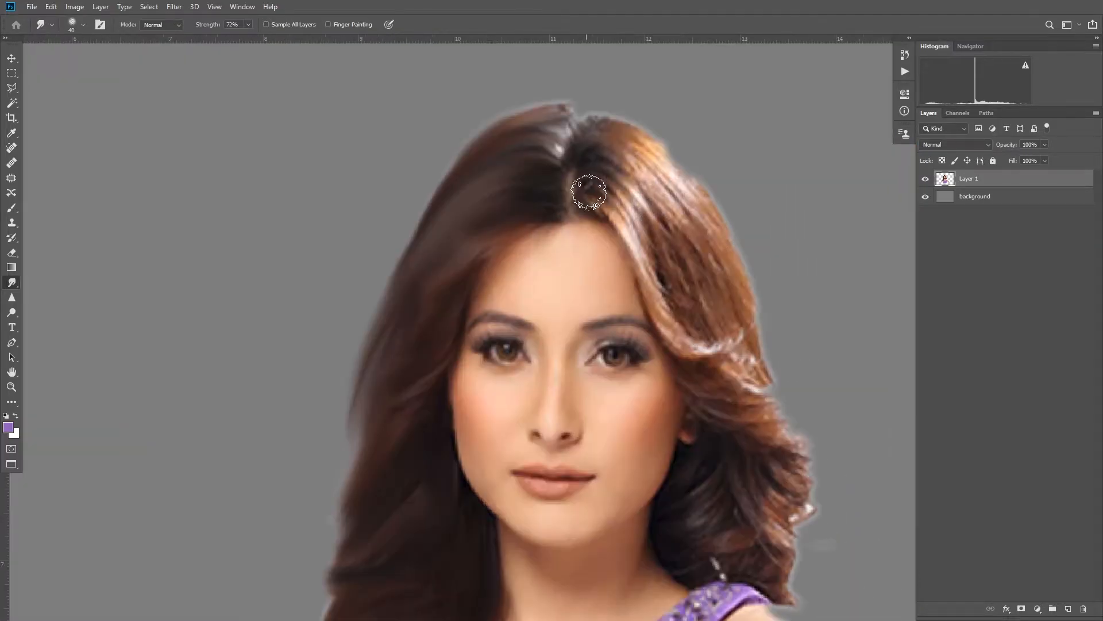
# - Smudge the highlighted hair right of the parting along its strands with the 40 px brush
pyautogui.moveTo(592, 185)
pyautogui.mouseDown()
pyautogui.moveTo(635, 162)
pyautogui.moveTo(697, 182)
pyautogui.moveTo(669, 188)
pyautogui.moveTo(716, 305)
pyautogui.mouseUp()
pyautogui.rightClick(661, 207)
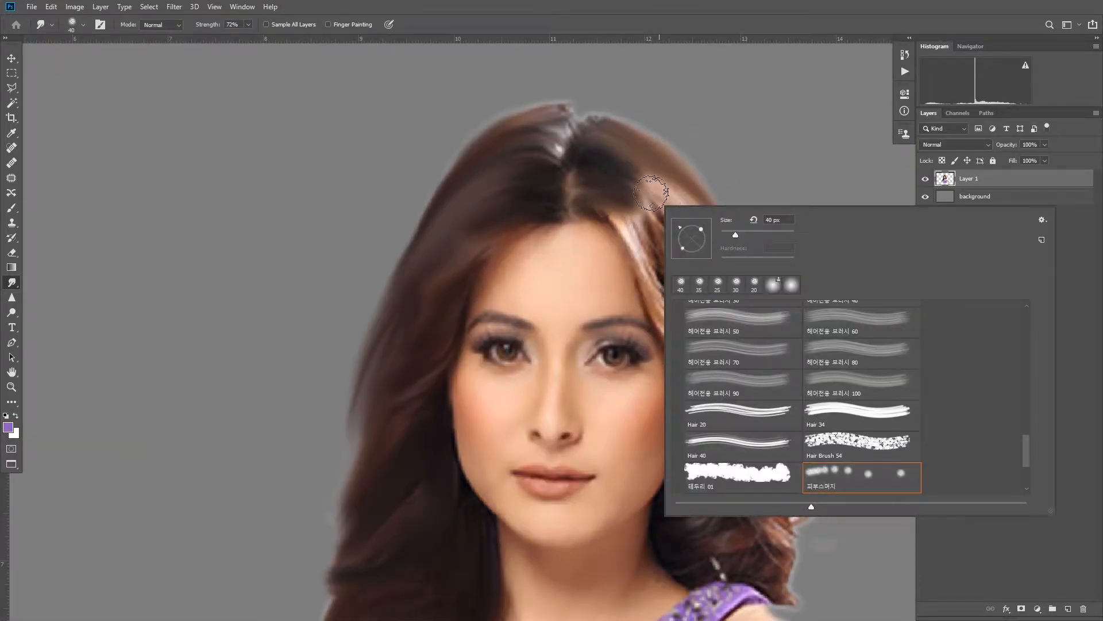
pyautogui.moveTo(626, 218); pyautogui.dragTo(701, 287)
pyautogui.moveTo(644, 252); pyautogui.dragTo(684, 314)
pyautogui.moveTo(658, 296); pyautogui.dragTo(721, 342)
pyautogui.moveTo(727, 296); pyautogui.dragTo(765, 376)
pyautogui.moveTo(696, 359)
pyautogui.mouseDown()
pyautogui.moveTo(761, 397)
pyautogui.moveTo(780, 428)
pyautogui.mouseUp()
# - Smudge the curls on the right side of the neck down to the shoulder
pyautogui.moveTo(819, 432); pyautogui.dragTo(790, 362)
pyautogui.moveTo(727, 398)
pyautogui.mouseDown()
pyautogui.moveTo(797, 403)
pyautogui.moveTo(793, 428)
pyautogui.mouseUp()
pyautogui.moveTo(683, 385); pyautogui.dragTo(684, 462)
pyautogui.moveTo(733, 448)
pyautogui.mouseDown()
pyautogui.moveTo(791, 438)
pyautogui.moveTo(773, 392)
pyautogui.mouseUp()
pyautogui.moveTo(727, 405)
pyautogui.mouseDown()
pyautogui.moveTo(773, 416)
pyautogui.moveTo(767, 459)
pyautogui.mouseUp()
# - Smudge the beaded shoulder strap and sash of the dress into smooth painted fabric
pyautogui.moveTo(672, 464); pyautogui.dragTo(697, 318)
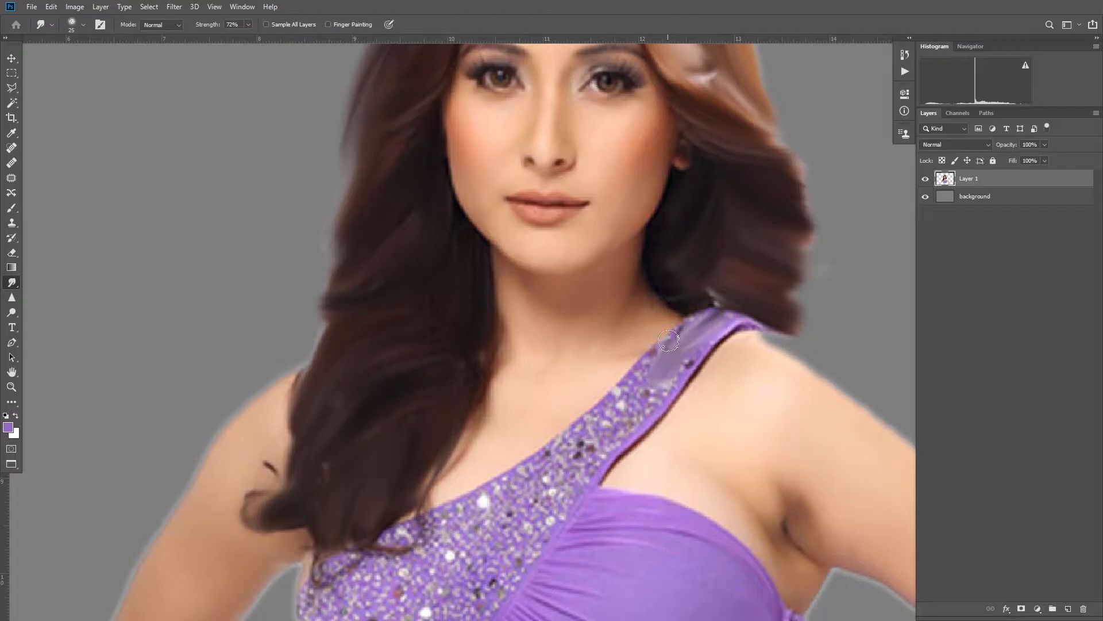
pyautogui.press(']')
pyautogui.moveTo(652, 362)
pyautogui.mouseDown()
pyautogui.moveTo(668, 255)
pyautogui.moveTo(531, 350)
pyautogui.mouseUp()
pyautogui.rightClick(581, 286)
pyautogui.moveTo(644, 316)
pyautogui.mouseDown()
pyautogui.moveTo(523, 411)
pyautogui.moveTo(560, 262)
pyautogui.mouseUp()
pyautogui.moveTo(562, 251)
pyautogui.mouseDown()
pyautogui.moveTo(442, 327)
pyautogui.moveTo(425, 305)
pyautogui.moveTo(385, 288)
pyautogui.moveTo(403, 344)
pyautogui.moveTo(440, 356)
pyautogui.moveTo(511, 322)
pyautogui.moveTo(460, 448)
pyautogui.moveTo(437, 443)
pyautogui.moveTo(517, 426)
pyautogui.moveTo(575, 517)
pyautogui.moveTo(638, 448)
pyautogui.moveTo(690, 426)
pyautogui.moveTo(502, 439)
pyautogui.moveTo(516, 498)
pyautogui.mouseUp()
pyautogui.moveTo(670, 381); pyautogui.dragTo(539, 480)
# - Smudge the purple draped bodice along its folds down to the dress's lower edge with a 35 px brush
pyautogui.moveTo(506, 391)
pyautogui.mouseDown()
pyautogui.moveTo(695, 378)
pyautogui.moveTo(683, 399)
pyautogui.moveTo(700, 436)
pyautogui.mouseUp()
pyautogui.moveTo(701, 452); pyautogui.dragTo(687, 362)
pyautogui.moveTo(698, 438); pyautogui.dragTo(711, 517)
pyautogui.moveTo(677, 351); pyautogui.dragTo(648, 499)
pyautogui.moveTo(616, 322); pyautogui.dragTo(567, 436)
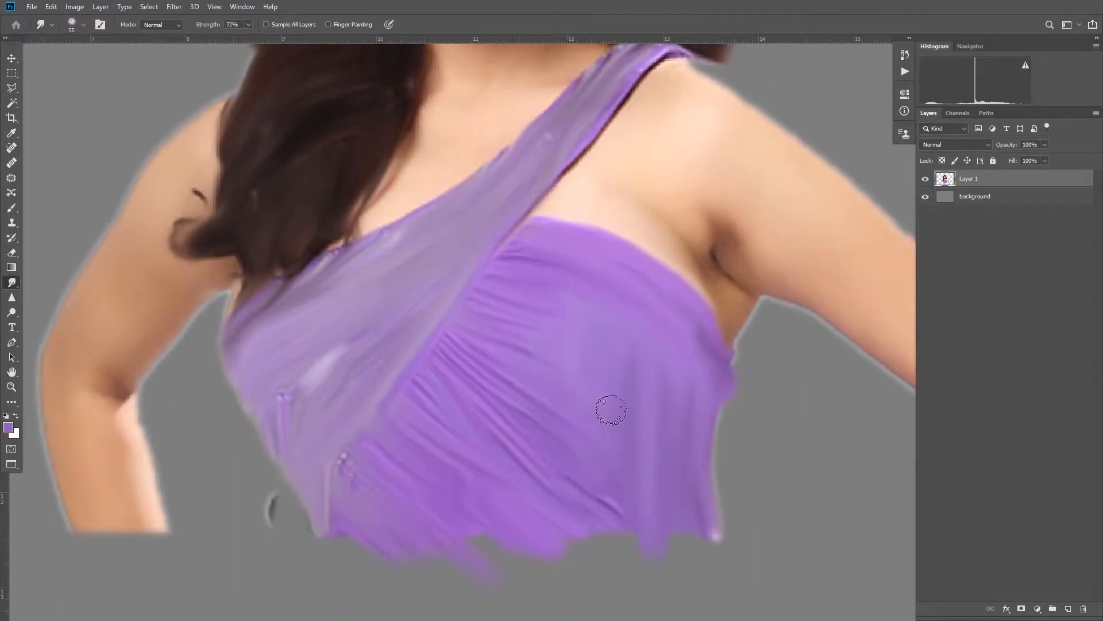
pyautogui.moveTo(637, 410); pyautogui.dragTo(509, 438)
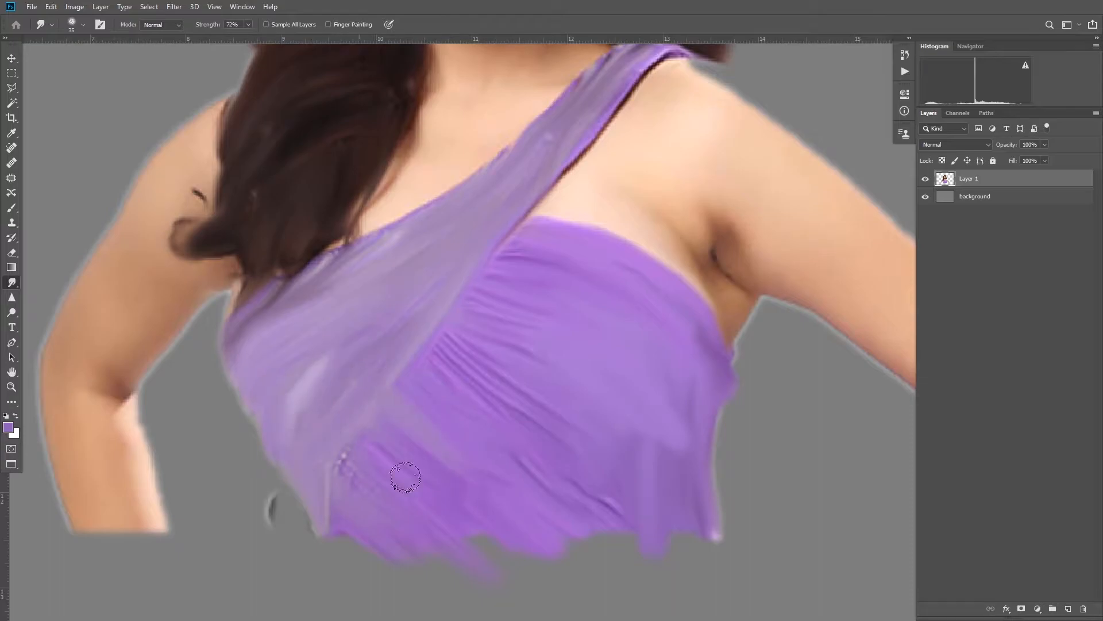
pyautogui.moveTo(471, 349); pyautogui.dragTo(511, 380)
pyautogui.moveTo(576, 498)
pyautogui.mouseDown()
pyautogui.moveTo(433, 443)
pyautogui.moveTo(470, 593)
pyautogui.mouseUp()
# - Enlarge the smudge brush to 100 px and soften the forearms and their cut-off ends
pyautogui.moveTo(807, 462); pyautogui.dragTo(678, 402)
pyautogui.press(']')
pyautogui.press(']')
pyautogui.press(']')
pyautogui.press(']')
pyautogui.press(']')
pyautogui.press(']')
pyautogui.press(']')
pyautogui.press(']')
pyautogui.press(']')
pyautogui.press(']')
pyautogui.moveTo(678, 397)
pyautogui.mouseDown()
pyautogui.moveTo(695, 423)
pyautogui.moveTo(692, 396)
pyautogui.mouseUp()
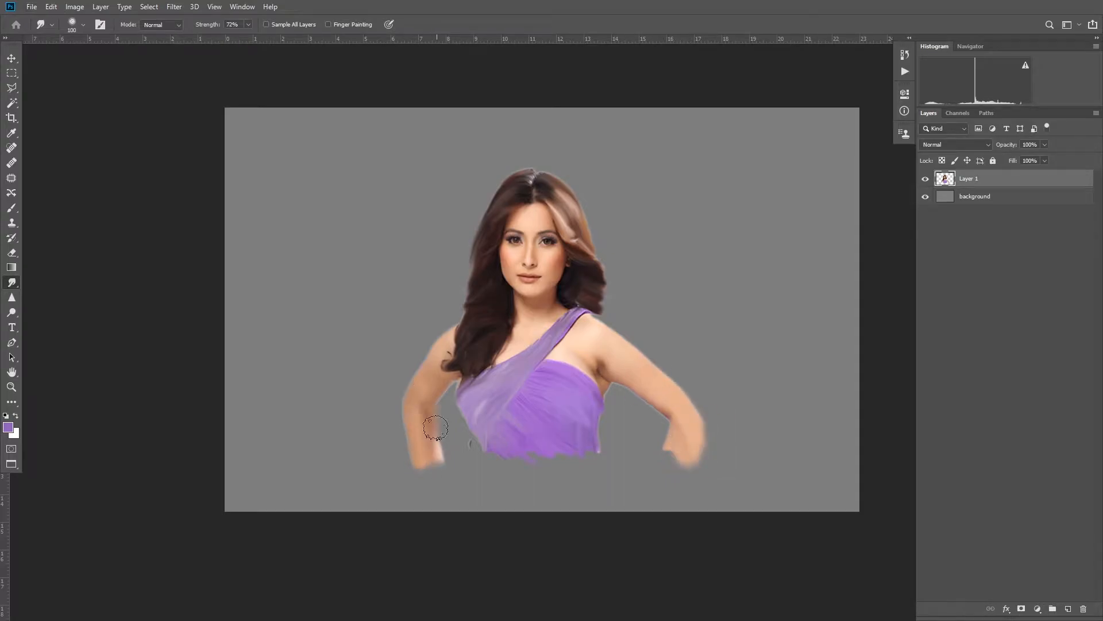
# - Reduce the smudge brush to 25 px for detail work on the face
pyautogui.moveTo(506, 272); pyautogui.dragTo(615, 276)
pyautogui.moveTo(615, 276); pyautogui.dragTo(495, 548)
pyautogui.press('[')
pyautogui.press('[')
pyautogui.press('[')
pyautogui.press('[')
pyautogui.press('[')
pyautogui.press('[')
pyautogui.press('[')
pyautogui.press('[')
pyautogui.press('[')
pyautogui.press('[')
# - Try smudging the forehead skin along the left hairline at 72% strength
pyautogui.moveTo(497, 235); pyautogui.dragTo(415, 295)
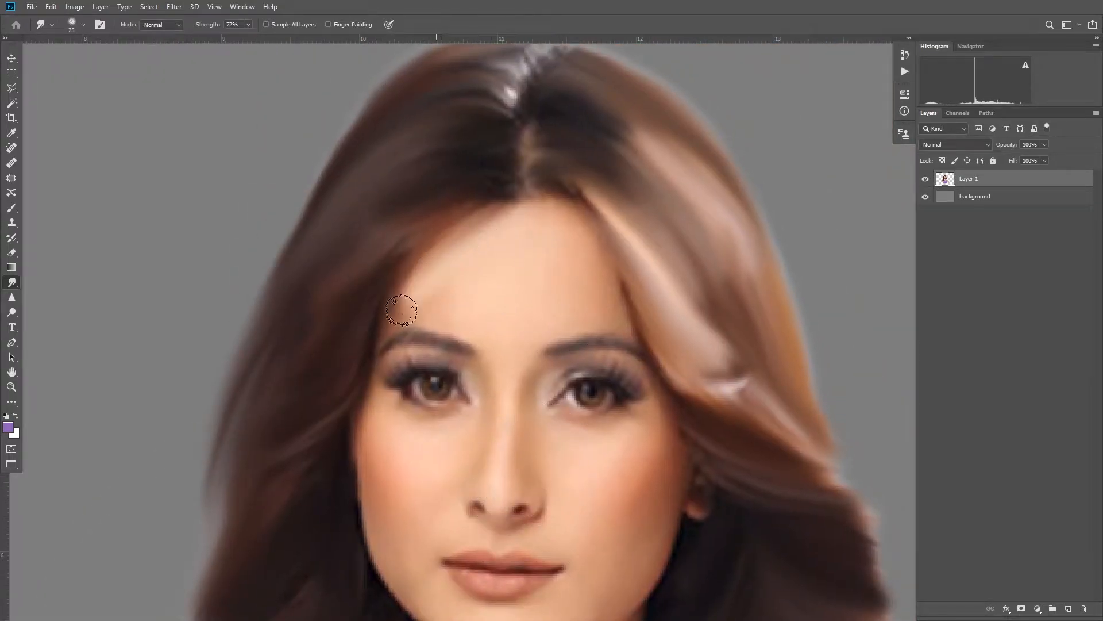
pyautogui.hotkey('ctrl', 'z')
pyautogui.hotkey('ctrl', 'z')
# - Set the smudge strength to 76% and smooth the forehead skin, undoing the first stroke near the hairline
pyautogui.moveTo(253, 16); pyautogui.dragTo(256, 16)
pyautogui.moveTo(494, 230)
pyautogui.mouseDown()
pyautogui.moveTo(440, 275)
pyautogui.moveTo(437, 251)
pyautogui.mouseUp()
pyautogui.hotkey('ctrl', 'z')
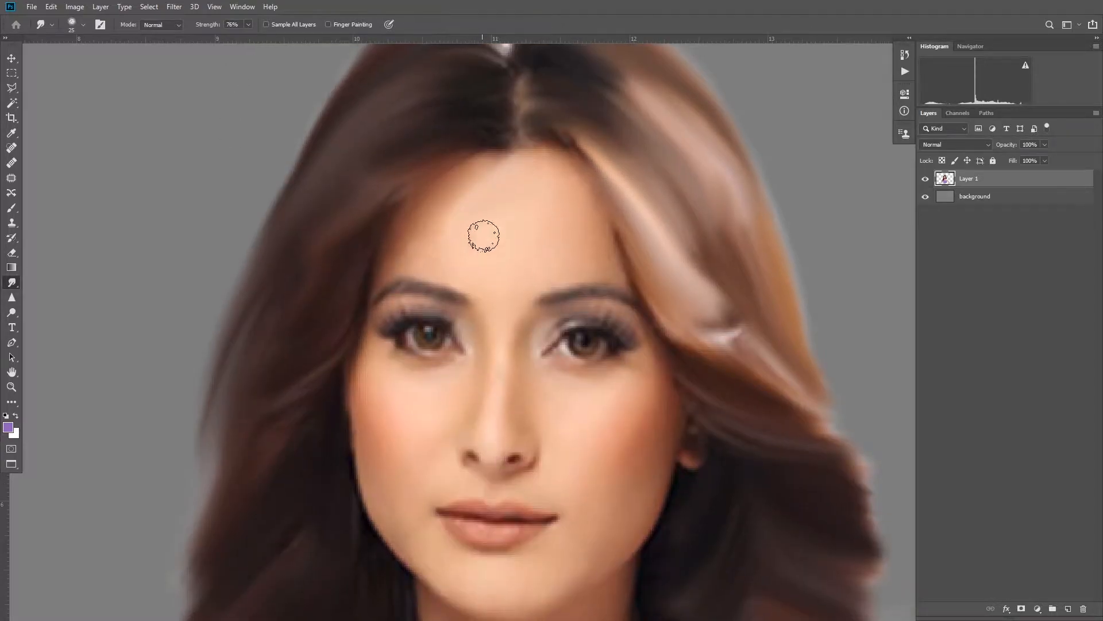
pyautogui.moveTo(564, 210); pyautogui.dragTo(559, 262)
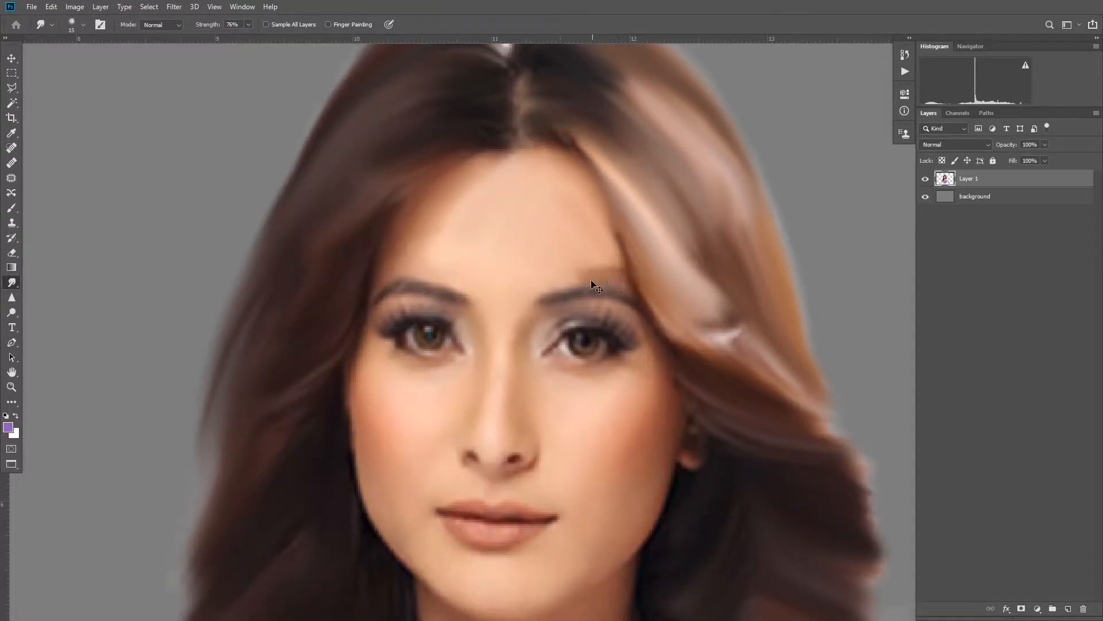
# - Lower the smudge strength to 39% and gently smooth the cheeks, chin and jawline
pyautogui.moveTo(491, 229); pyautogui.dragTo(495, 360)
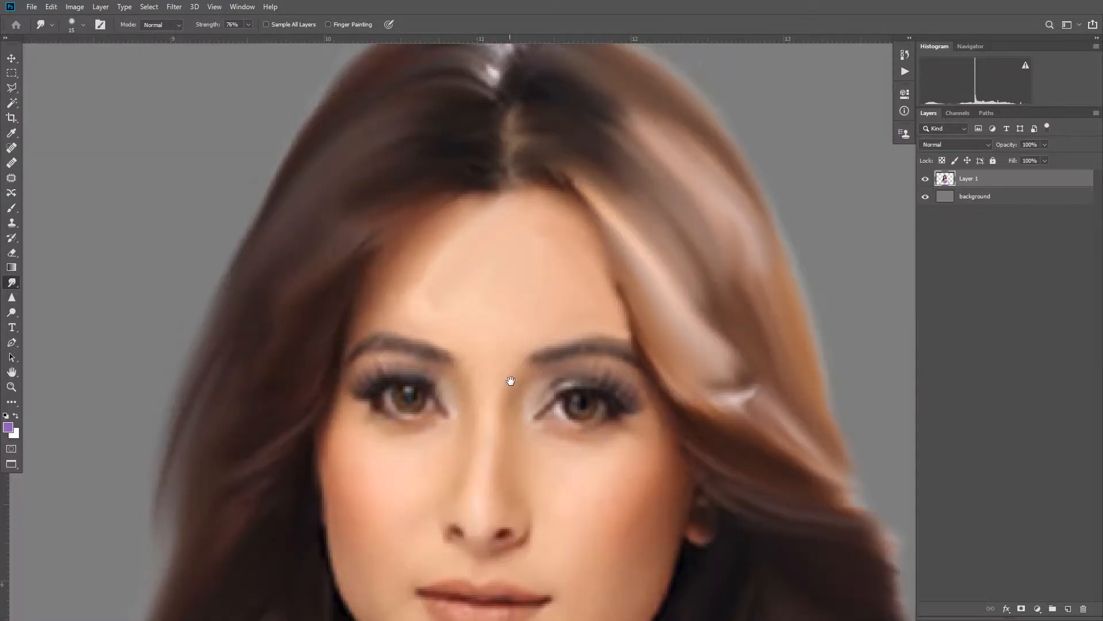
pyautogui.moveTo(489, 439); pyautogui.dragTo(482, 313)
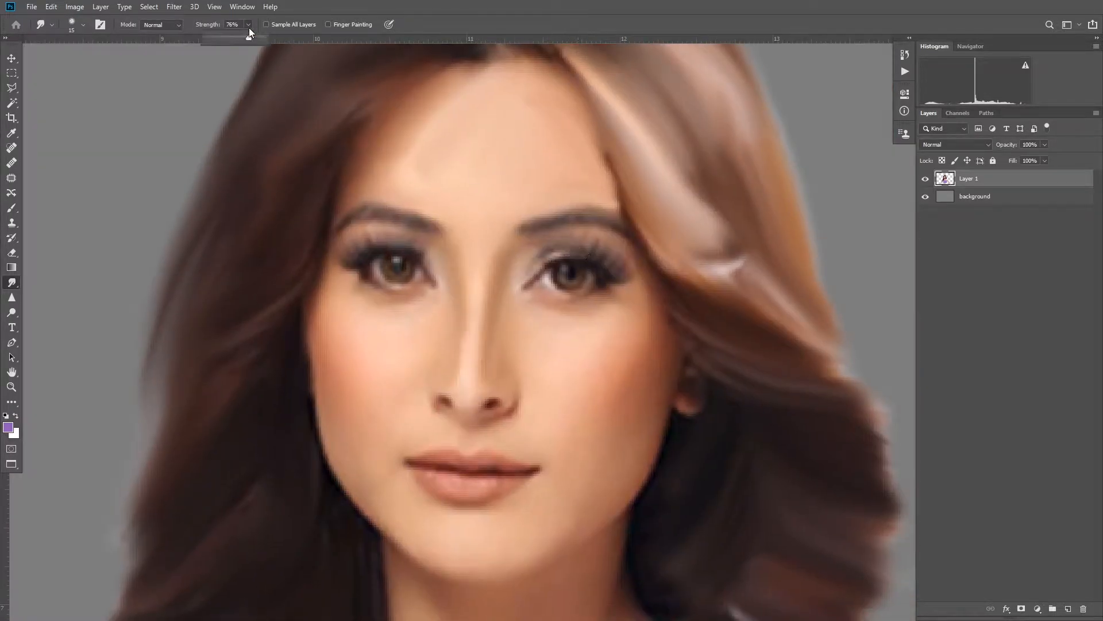
pyautogui.press(']')
pyautogui.press(']')
pyautogui.press(']')
pyautogui.moveTo(645, 332); pyautogui.dragTo(636, 386)
pyautogui.moveTo(556, 475)
pyautogui.mouseDown()
pyautogui.moveTo(595, 429)
pyautogui.moveTo(562, 532)
pyautogui.mouseUp()
pyautogui.moveTo(346, 430); pyautogui.dragTo(408, 359)
pyautogui.press('[')
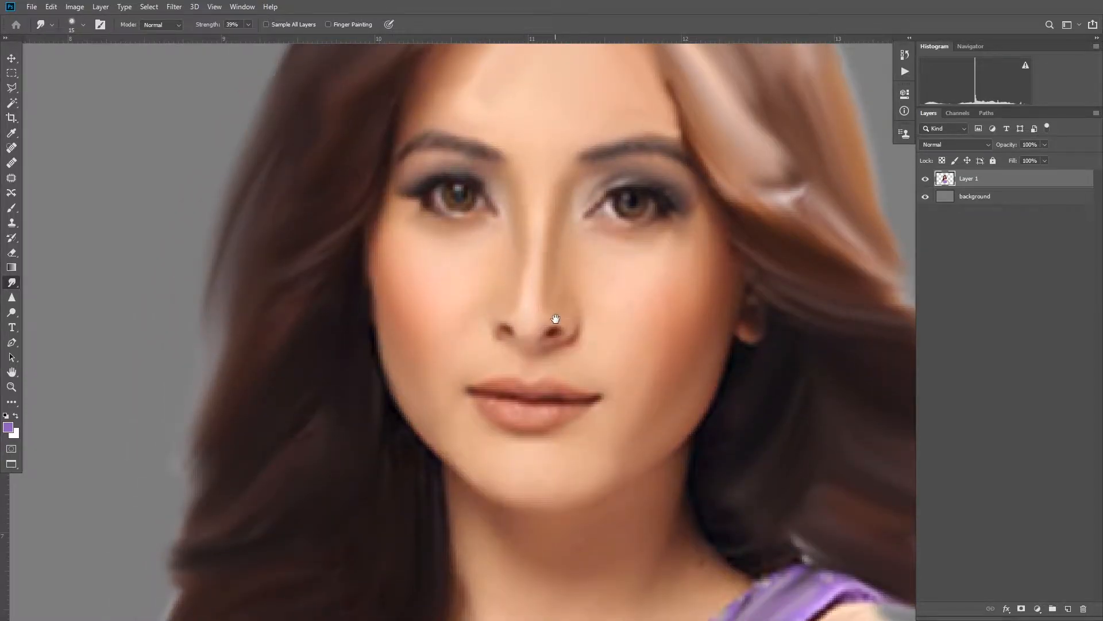
# - Enlarge the smudge brush to 25 px and smooth the skin around the nose and beneath the eyes
pyautogui.moveTo(556, 307); pyautogui.dragTo(521, 187)
pyautogui.press(']')
pyautogui.moveTo(584, 161); pyautogui.dragTo(575, 288)
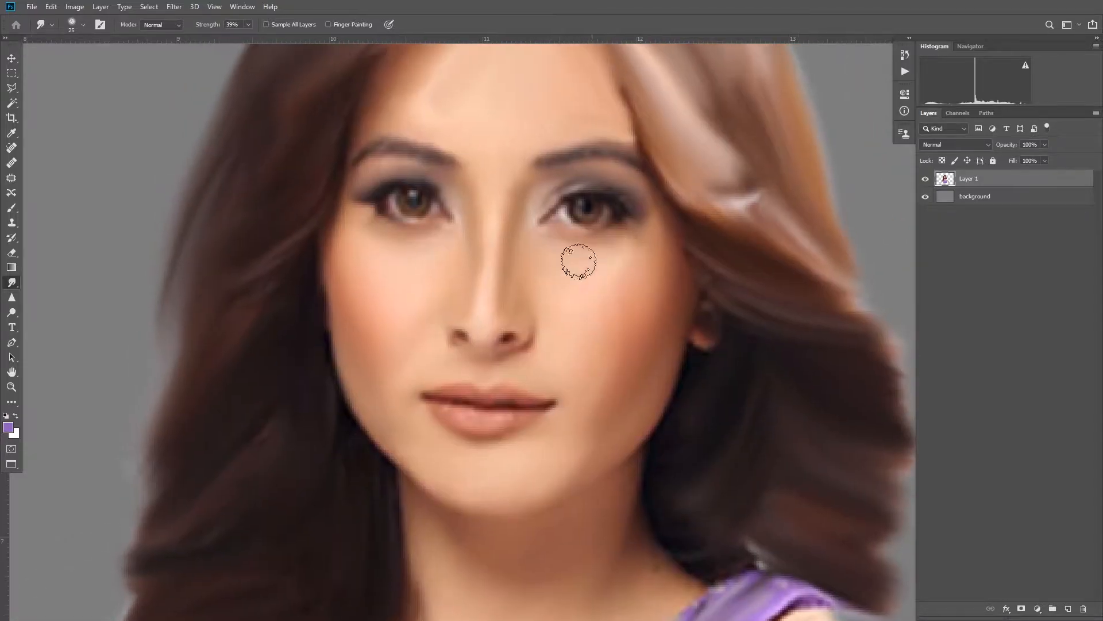
# - Smooth the forehead skin below the hairline with a larger smudge brush
pyautogui.moveTo(530, 51); pyautogui.dragTo(527, 159)
pyautogui.press(']')
pyautogui.press(']')
pyautogui.press(']')
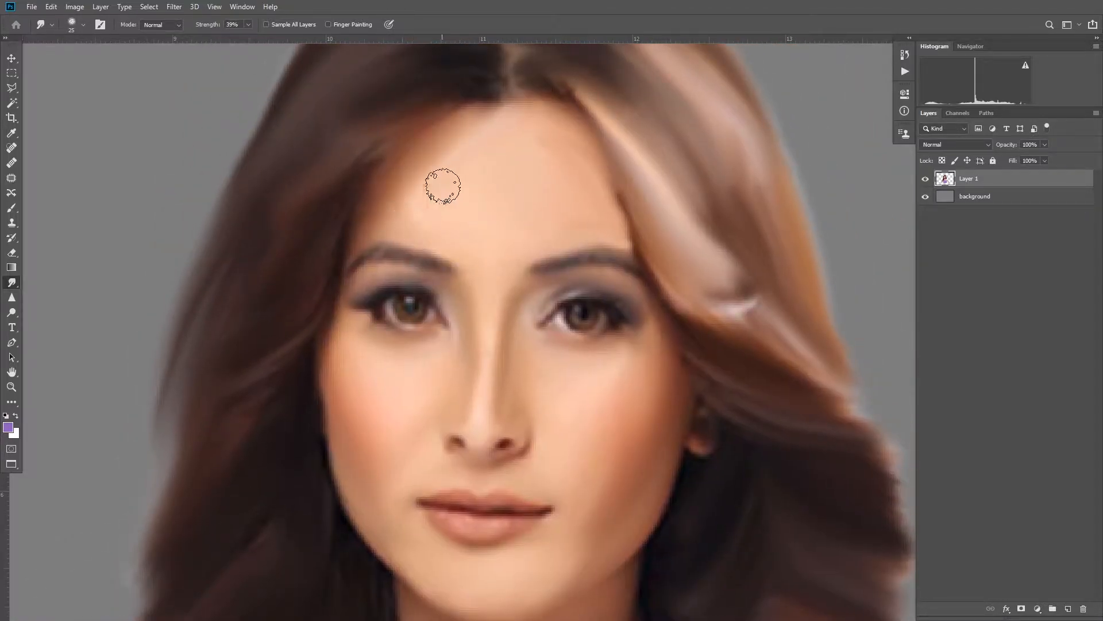
pyautogui.moveTo(509, 58); pyautogui.dragTo(508, 171)
pyautogui.press(']')
pyautogui.moveTo(515, 98); pyautogui.dragTo(478, 82)
pyautogui.moveTo(598, 188); pyautogui.dragTo(638, 197)
pyautogui.moveTo(741, 404)
pyautogui.mouseDown()
pyautogui.moveTo(625, 256)
pyautogui.moveTo(635, 312)
pyautogui.mouseUp()
# - Enlarge the smudge brush to 40 px and smooth the skin of the neck, chest and shoulders
pyautogui.moveTo(468, 355); pyautogui.dragTo(529, 34)
pyautogui.press(']')
pyautogui.press(']')
pyautogui.moveTo(583, 328)
pyautogui.mouseDown()
pyautogui.moveTo(492, 407)
pyautogui.moveTo(474, 307)
pyautogui.mouseUp()
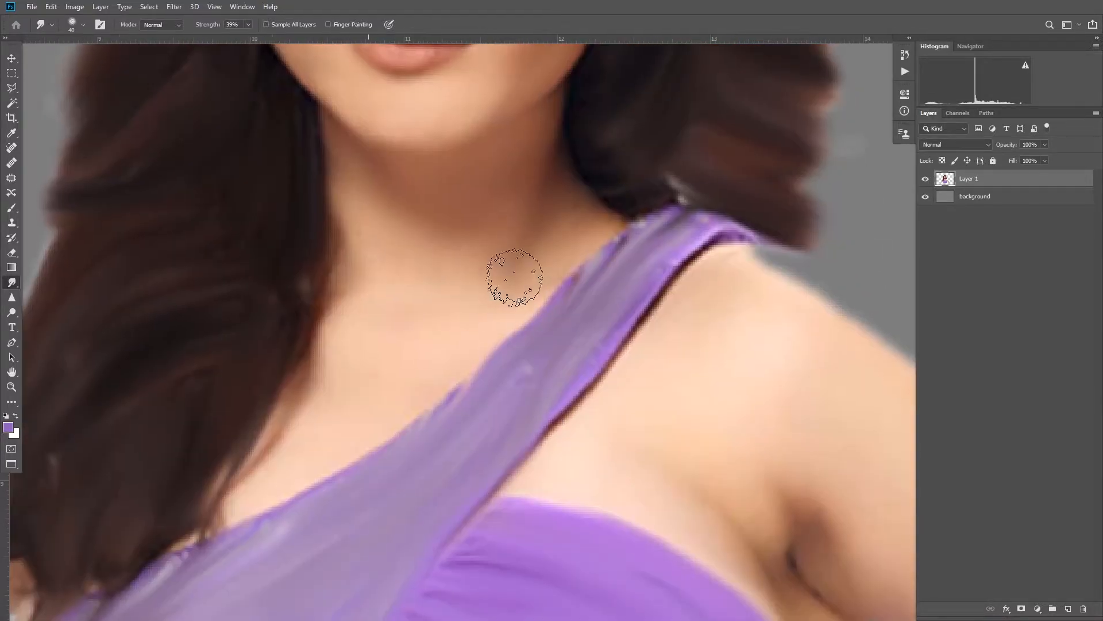
pyautogui.moveTo(316, 389); pyautogui.dragTo(306, 364)
pyautogui.moveTo(309, 450); pyautogui.dragTo(191, 338)
pyautogui.moveTo(736, 199); pyautogui.dragTo(562, 244)
# - Smudge the skin and edges of the right-hand arm from the armpit down to the forearm
pyautogui.moveTo(455, 215)
pyautogui.mouseDown()
pyautogui.moveTo(607, 275)
pyautogui.moveTo(782, 427)
pyautogui.mouseUp()
pyautogui.scroll(-4, 770, 428)
pyautogui.moveTo(750, 463)
pyautogui.mouseDown()
pyautogui.moveTo(581, 315)
pyautogui.moveTo(690, 387)
pyautogui.mouseUp()
pyautogui.scroll(2, 581, 316)
pyautogui.moveTo(660, 411); pyautogui.dragTo(678, 360)
pyautogui.moveTo(415, 281)
pyautogui.mouseDown()
pyautogui.moveTo(453, 329)
pyautogui.moveTo(471, 313)
pyautogui.moveTo(693, 462)
pyautogui.moveTo(788, 592)
pyautogui.mouseUp()
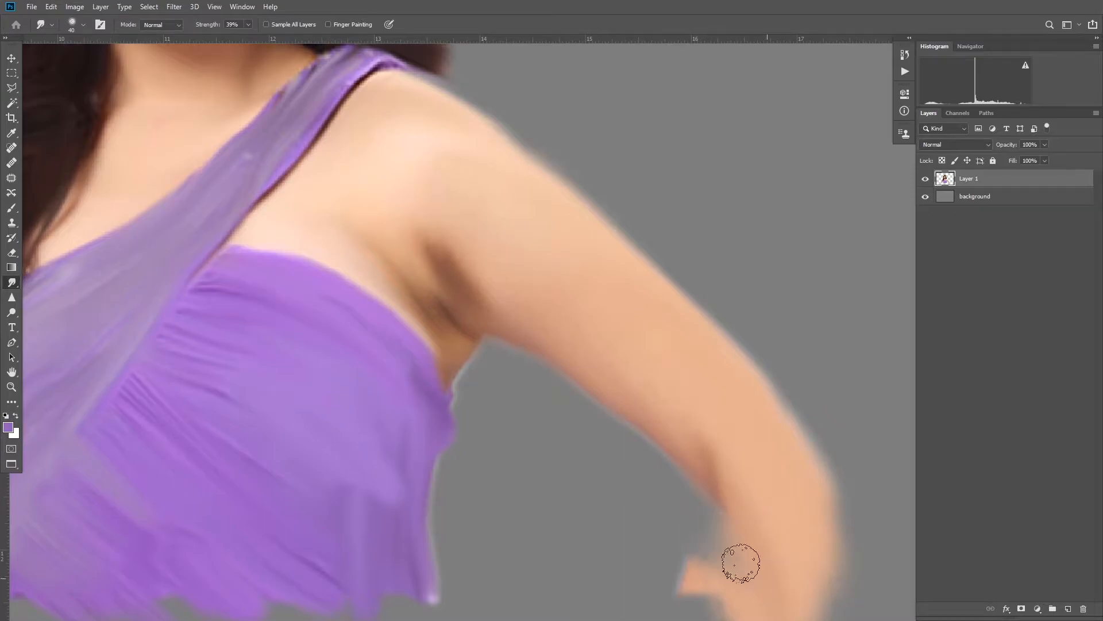
# - Enlarge the smudge brush to 100 px for blending the ends of the arms
pyautogui.scroll(-5, 706, 526)
pyautogui.press(']')
pyautogui.press(']')
pyautogui.press(']')
pyautogui.press(']')
pyautogui.press(']')
# - Try smearing the cut-off end of the right-hand forearm downward
pyautogui.moveTo(659, 532); pyautogui.dragTo(739, 560)
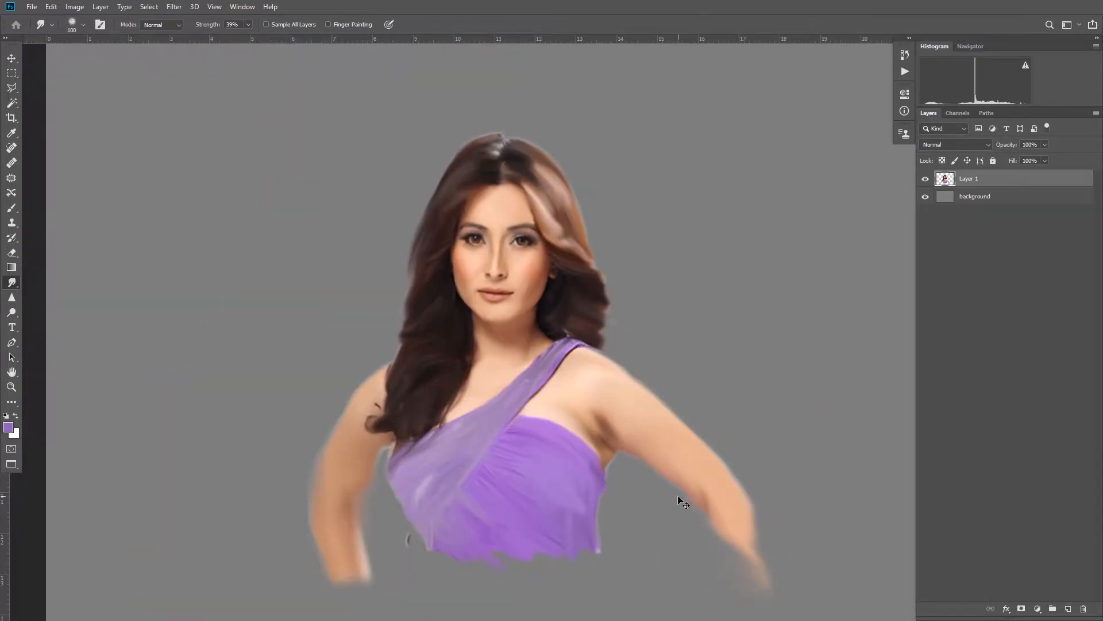
pyautogui.hotkey('ctrl', 'z')
pyautogui.hotkey('ctrl', 'z')
pyautogui.hotkey('ctrl', 'z')
pyautogui.click(10, 464)
pyautogui.click(613, 262)
# - Smudge the cut-off end of the right-hand forearm outward so it fades into the background
pyautogui.scroll(1, 747, 517)
pyautogui.moveTo(748, 517); pyautogui.dragTo(754, 369)
pyautogui.moveTo(760, 391); pyautogui.dragTo(811, 404)
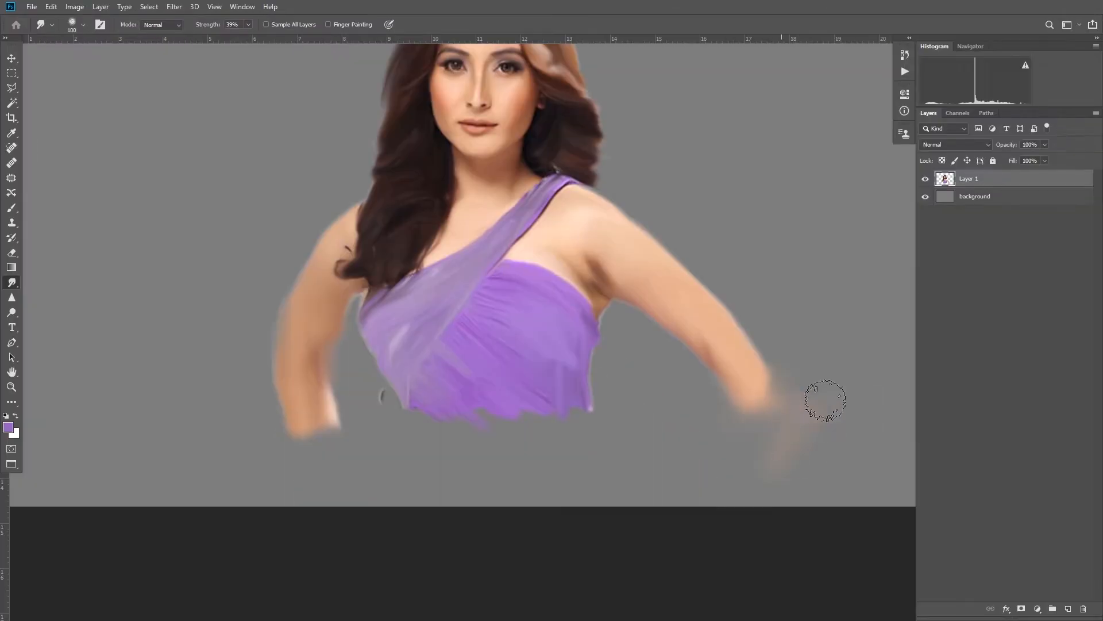
pyautogui.moveTo(751, 349); pyautogui.dragTo(786, 399)
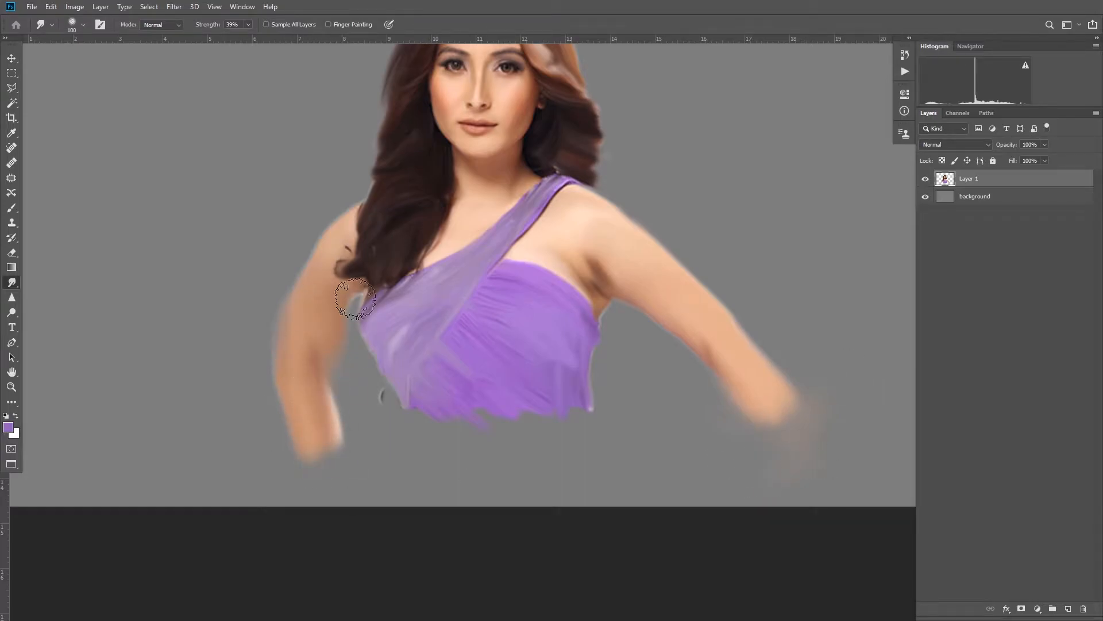
# - Smudge the ragged hem and side edges of the purple dress downward so they fade softly into the background
pyautogui.scroll(5, 506, 310)
pyautogui.moveTo(354, 393); pyautogui.dragTo(340, 515)
pyautogui.moveTo(389, 475); pyautogui.dragTo(540, 449)
pyautogui.moveTo(649, 368); pyautogui.dragTo(671, 513)
pyautogui.scroll(-4, 575, 448)
pyautogui.scroll(1, 583, 362)
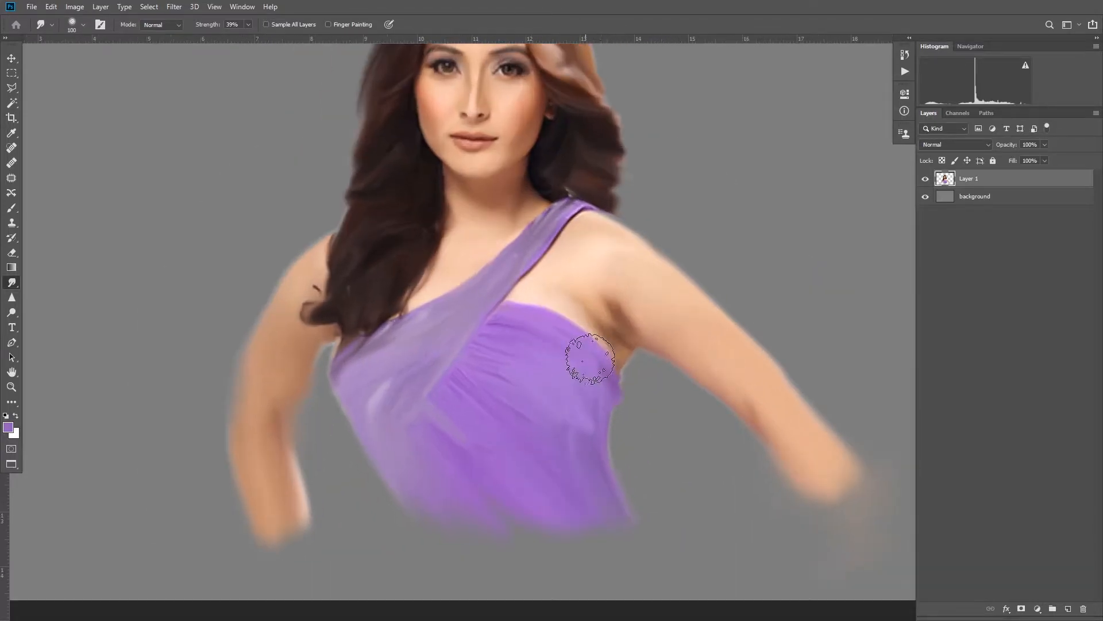
pyautogui.moveTo(366, 457); pyautogui.dragTo(394, 537)
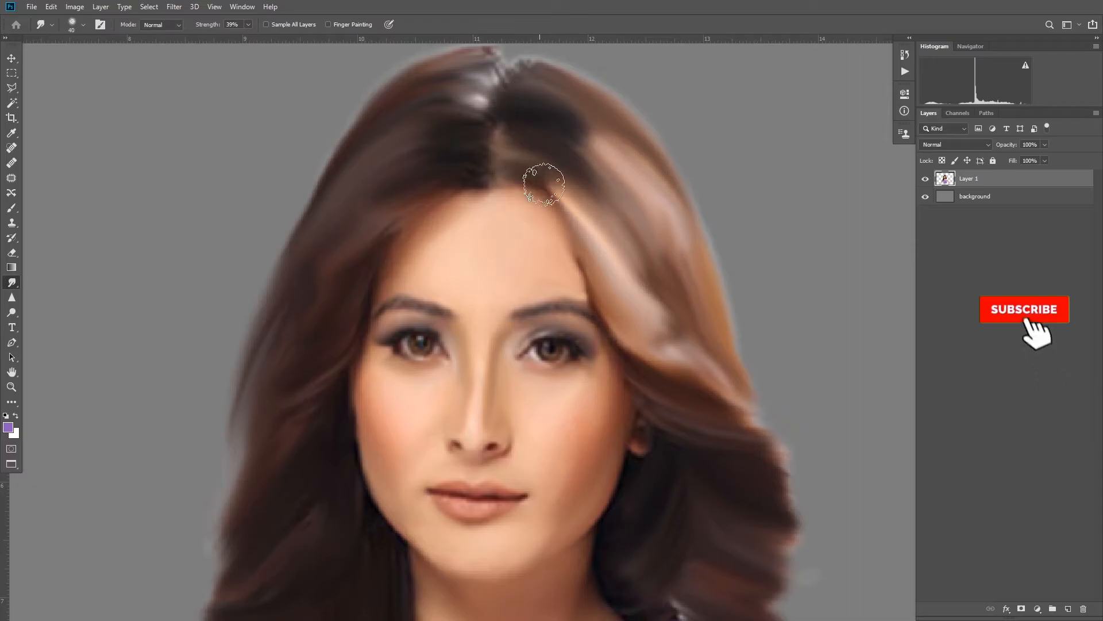
# - Reduce the smudge brush to 15 px for blending fine details around the face and ear
pyautogui.scroll(6, 413, 345)
pyautogui.press('[')
pyautogui.press('[')
pyautogui.press('[')
pyautogui.press('[')
pyautogui.press('[')
pyautogui.press('[')
pyautogui.press('[')
pyautogui.press('[')
pyautogui.press('[')
pyautogui.scroll(-3, 529, 349)
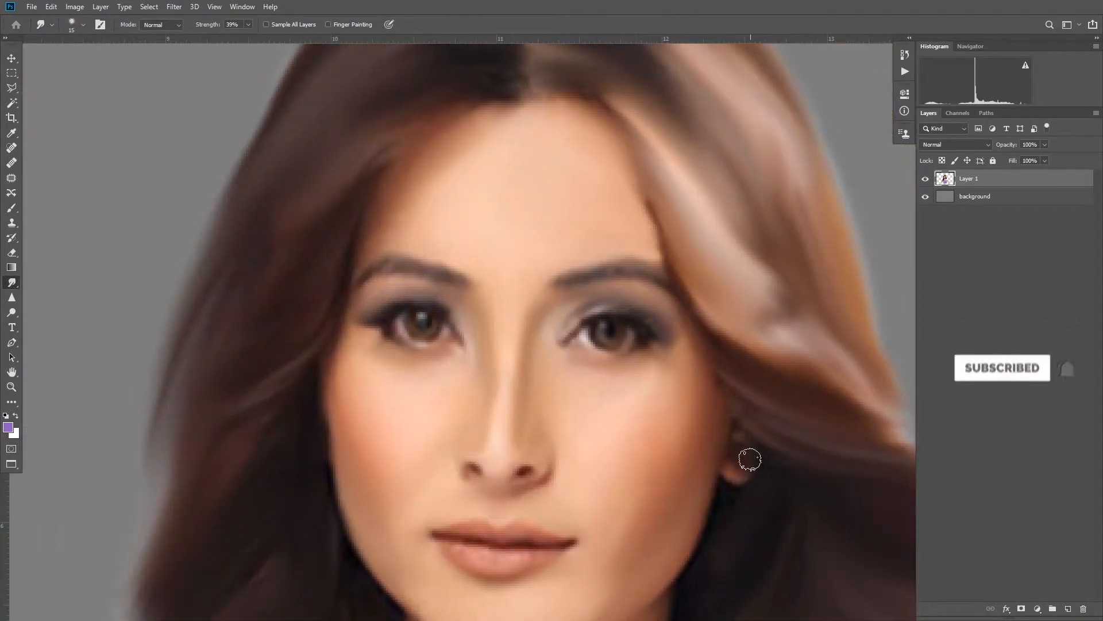
pyautogui.scroll(-5, 636, 443)
pyautogui.scroll(-5, 636, 443)
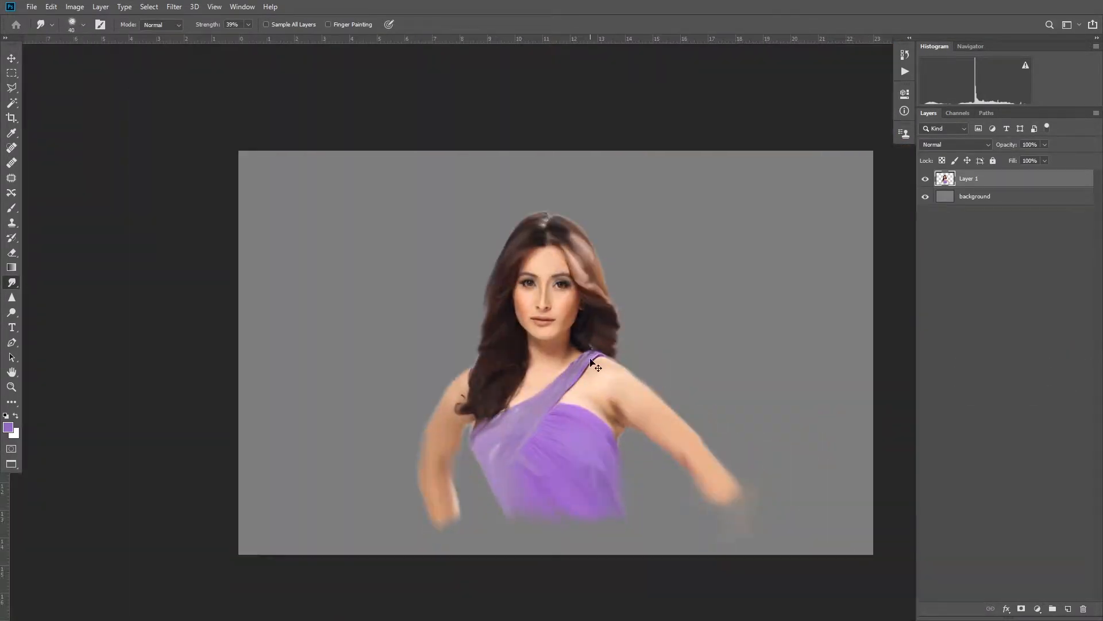
# - Smudge the outer lower ends of the hair outward on both sides with an 80 px brush
pyautogui.scroll(5, 619, 437)
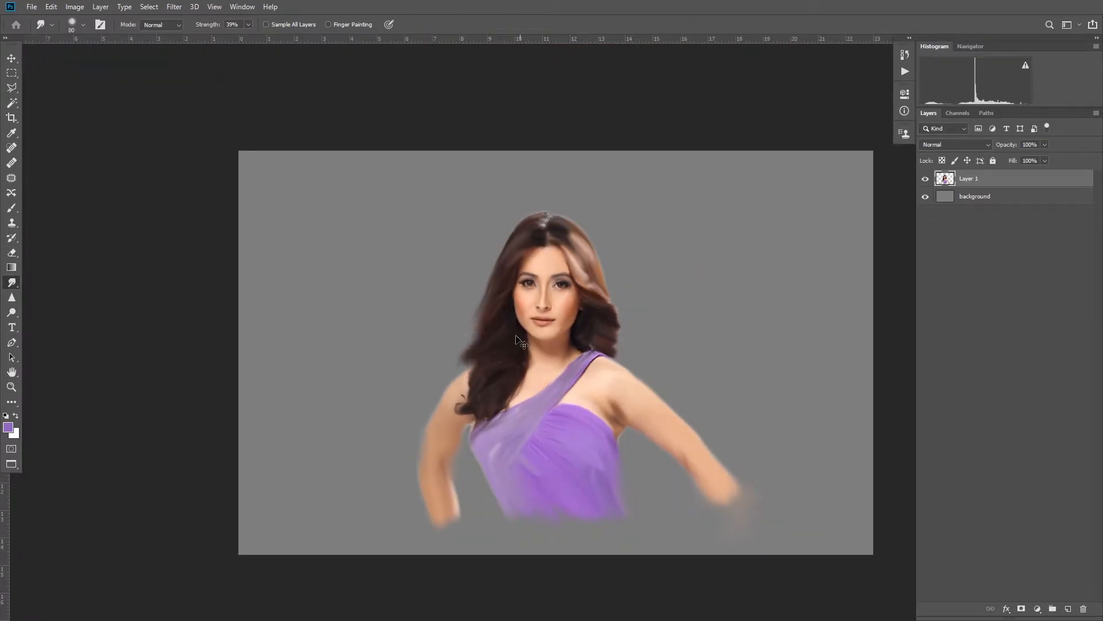
pyautogui.moveTo(602, 323); pyautogui.dragTo(624, 362)
pyautogui.scroll(1, 592, 371)
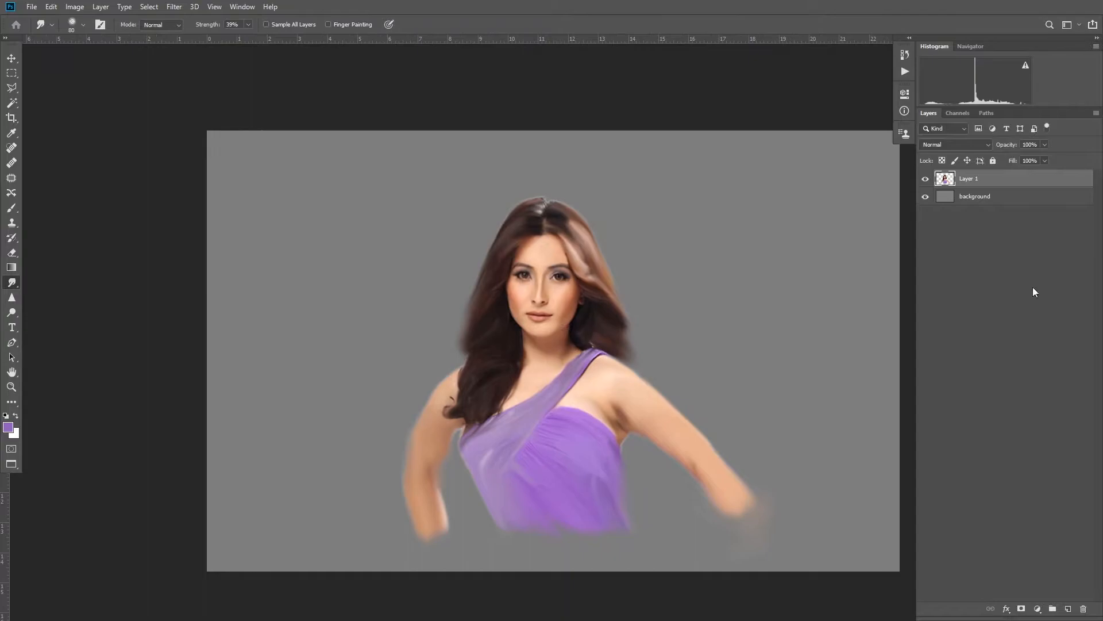
# - Add a new layer above the portrait, choose the Brush tool and set its foreground colour to bright red
pyautogui.click(11, 211)
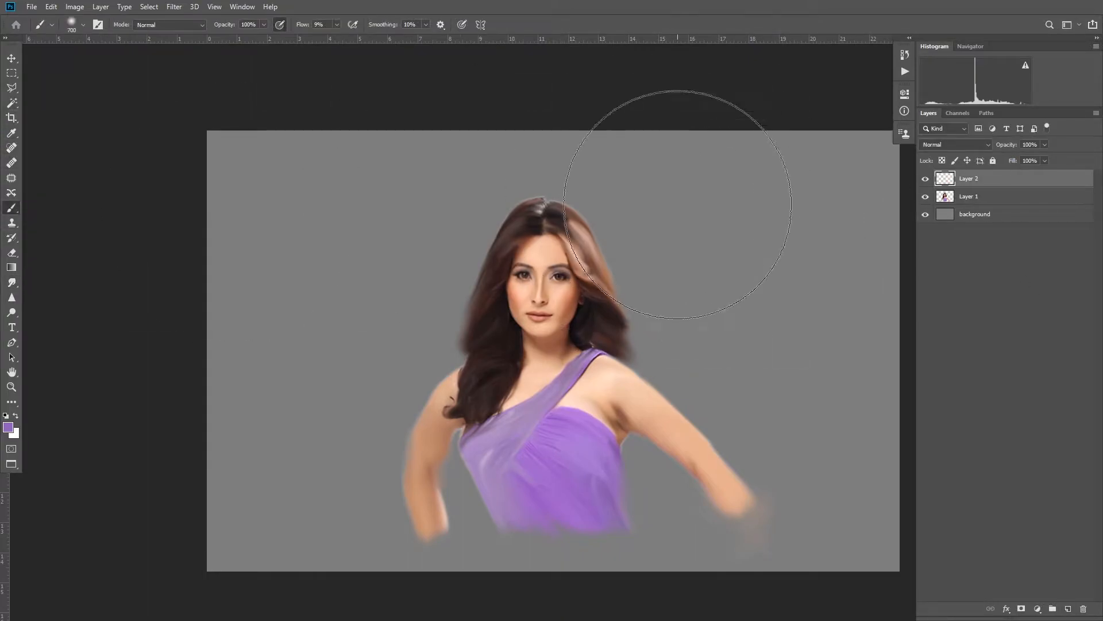
pyautogui.scroll(6, 539, 243)
pyautogui.click(9, 427)
pyautogui.click(943, 154)
pyautogui.click(929, 154)
pyautogui.click(1054, 145)
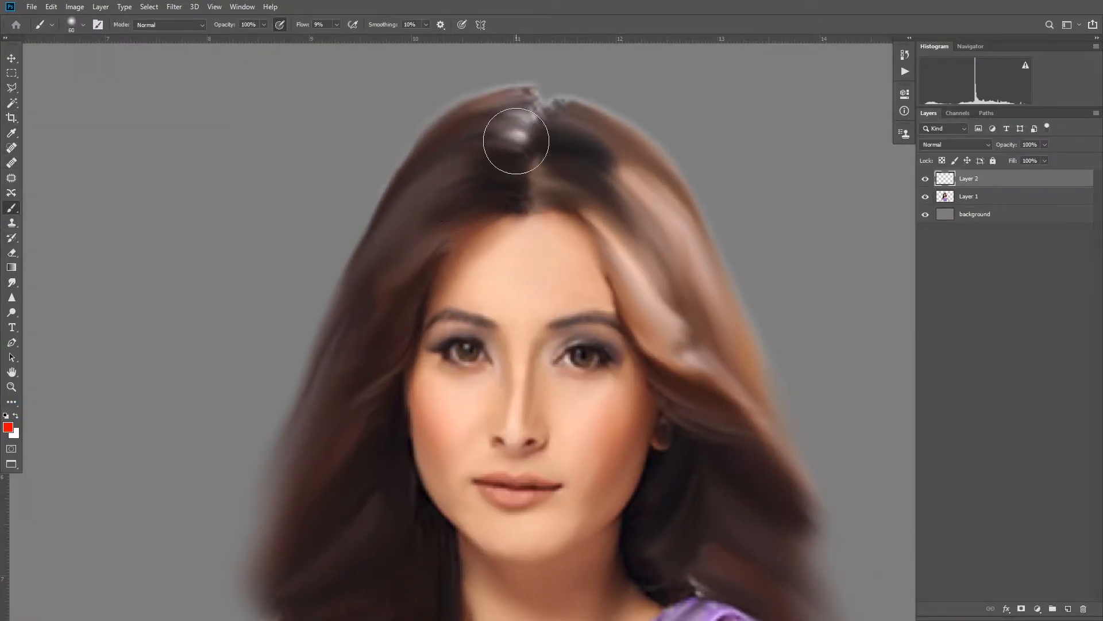
# - Paint solid red over the left-hand side of the hair from the parting down to the chest
pyautogui.press('[')
pyautogui.press('[')
pyautogui.press('[')
pyautogui.press('[')
pyautogui.moveTo(526, 100)
pyautogui.mouseDown()
pyautogui.moveTo(456, 123)
pyautogui.moveTo(509, 199)
pyautogui.moveTo(365, 294)
pyautogui.mouseUp()
pyautogui.moveTo(377, 301)
pyautogui.mouseDown()
pyautogui.moveTo(438, 111)
pyautogui.moveTo(423, 190)
pyautogui.mouseUp()
pyautogui.press(']')
pyautogui.moveTo(403, 198)
pyautogui.mouseDown()
pyautogui.moveTo(369, 296)
pyautogui.moveTo(421, 202)
pyautogui.moveTo(380, 333)
pyautogui.mouseUp()
pyautogui.moveTo(369, 397); pyautogui.dragTo(378, 228)
pyautogui.moveTo(362, 230)
pyautogui.mouseDown()
pyautogui.moveTo(322, 330)
pyautogui.moveTo(382, 409)
pyautogui.moveTo(325, 476)
pyautogui.moveTo(411, 407)
pyautogui.moveTo(394, 523)
pyautogui.moveTo(460, 209)
pyautogui.moveTo(505, 364)
pyautogui.moveTo(492, 358)
pyautogui.mouseUp()
pyautogui.moveTo(455, 274); pyautogui.dragTo(351, 352)
pyautogui.moveTo(459, 138); pyautogui.dragTo(380, 503)
# - Paint solid red over the right-hand side of the hair from the parting to the shoulder
pyautogui.moveTo(532, 254)
pyautogui.mouseDown()
pyautogui.moveTo(589, 226)
pyautogui.moveTo(737, 486)
pyautogui.mouseUp()
pyautogui.moveTo(719, 441); pyautogui.dragTo(644, 195)
pyautogui.press(']')
pyautogui.moveTo(586, 204)
pyautogui.mouseDown()
pyautogui.moveTo(620, 325)
pyautogui.moveTo(546, 405)
pyautogui.moveTo(636, 366)
pyautogui.moveTo(602, 281)
pyautogui.mouseUp()
pyautogui.moveTo(599, 242); pyautogui.dragTo(601, 418)
pyautogui.press('[')
pyautogui.moveTo(592, 365)
pyautogui.mouseDown()
pyautogui.moveTo(528, 260)
pyautogui.moveTo(512, 167)
pyautogui.moveTo(630, 395)
pyautogui.mouseUp()
pyautogui.scroll(-6, 631, 383)
pyautogui.scroll(1, 697, 365)
pyautogui.moveTo(697, 364); pyautogui.dragTo(697, 251)
# - Set the red hair layer's blend mode to Overlay and its opacity to 72%
pyautogui.click(979, 146)
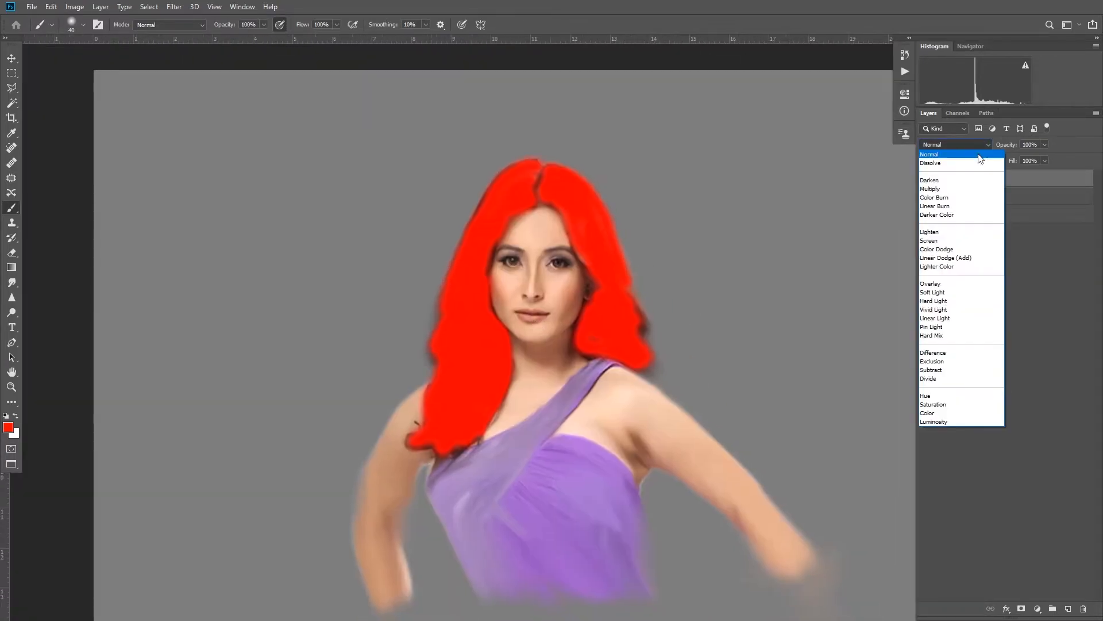
pyautogui.click(955, 285)
pyautogui.click(1045, 145)
pyautogui.moveTo(1045, 157); pyautogui.dragTo(1031, 158)
pyautogui.click(1003, 322)
# - Clean the red overspill around the hair on Layer 2 with a 30 px eraser
pyautogui.scroll(6, 472, 276)
pyautogui.moveTo(660, 267); pyautogui.dragTo(518, 177)
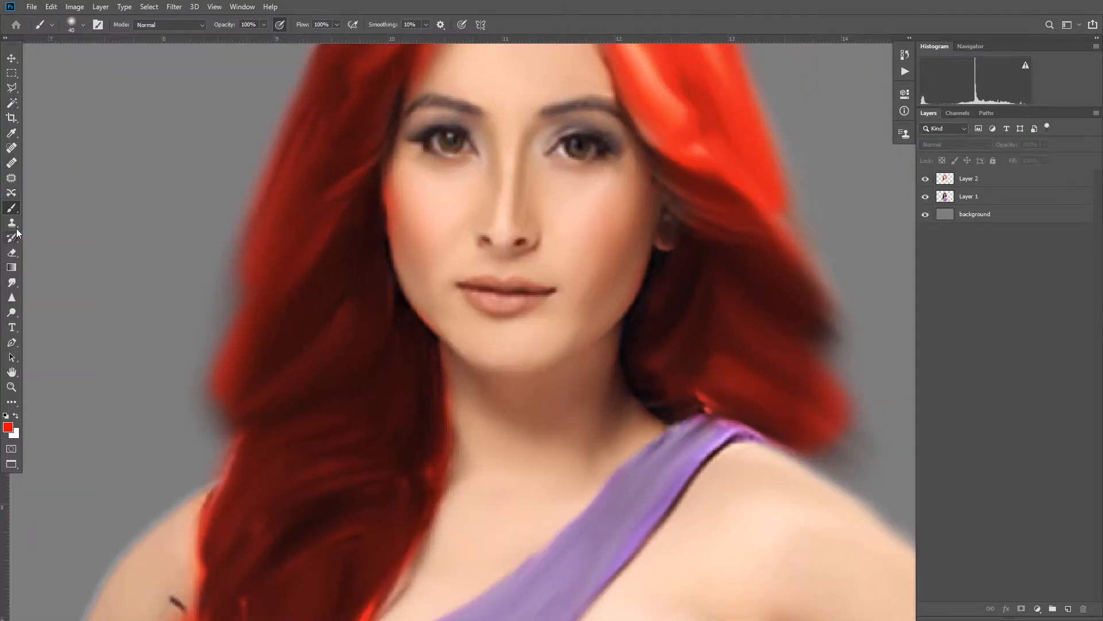
pyautogui.click(11, 253)
pyautogui.click(969, 179)
pyautogui.scroll(-4, 460, 322)
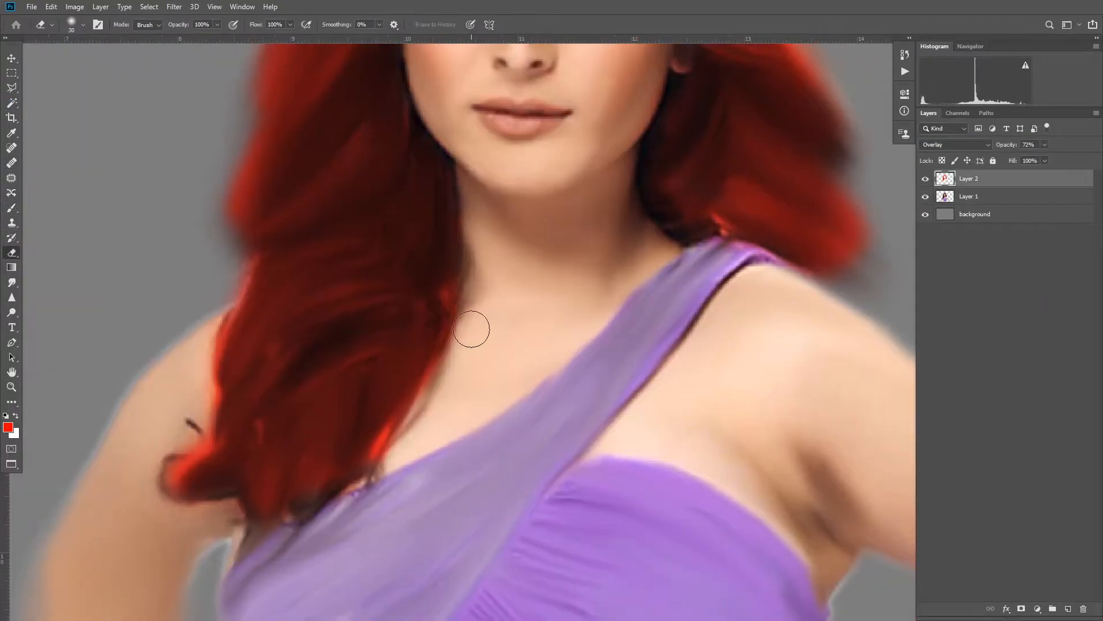
pyautogui.scroll(8, 468, 333)
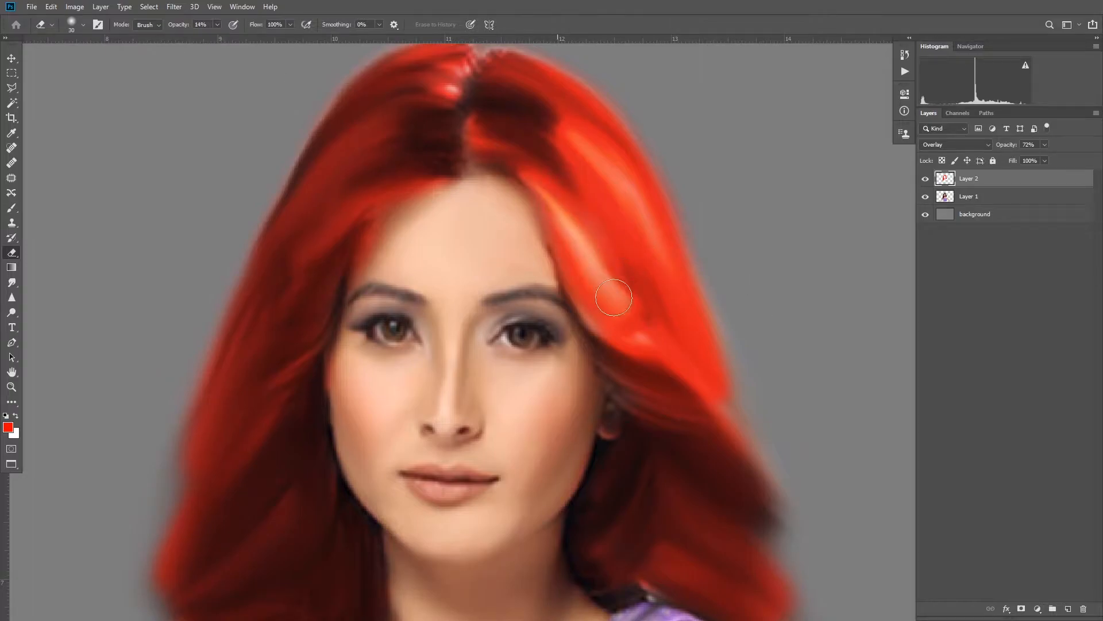
pyautogui.scroll(3, 515, 234)
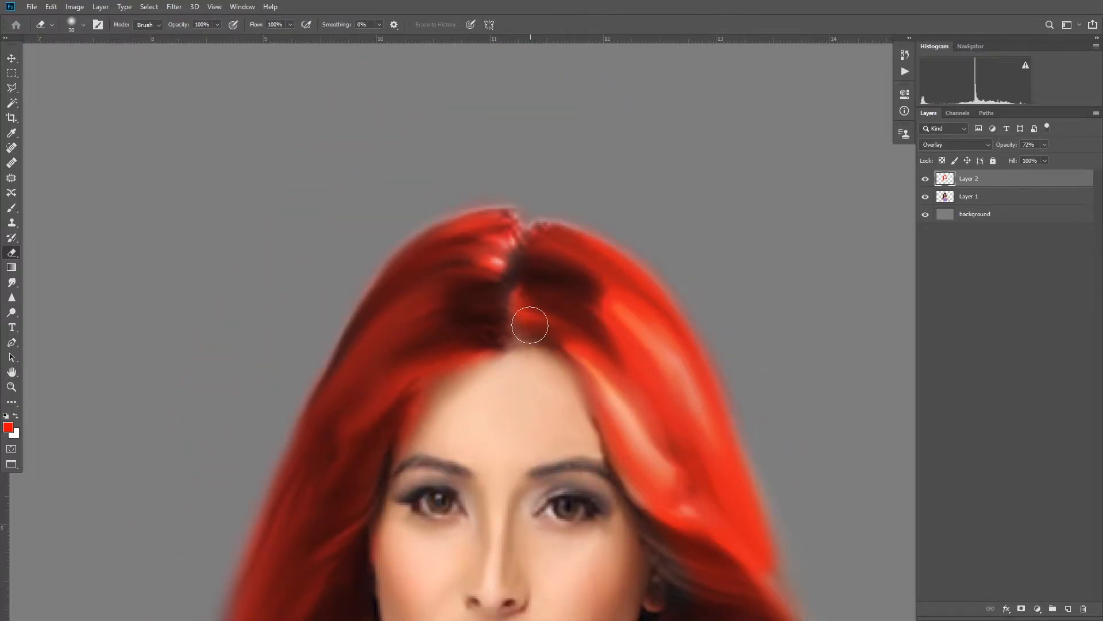
pyautogui.scroll(-3, 284, 389)
pyautogui.scroll(-5, 418, 381)
pyautogui.scroll(4, 411, 261)
# - Add a new layer and set the brush to 1 px at 12% opacity for fine stray hairs
pyautogui.press('b')
pyautogui.press('[')
pyautogui.press('[')
pyautogui.press('[')
pyautogui.press('[')
pyautogui.moveTo(299, 356); pyautogui.dragTo(334, 135)
pyautogui.scroll(4, 334, 134)
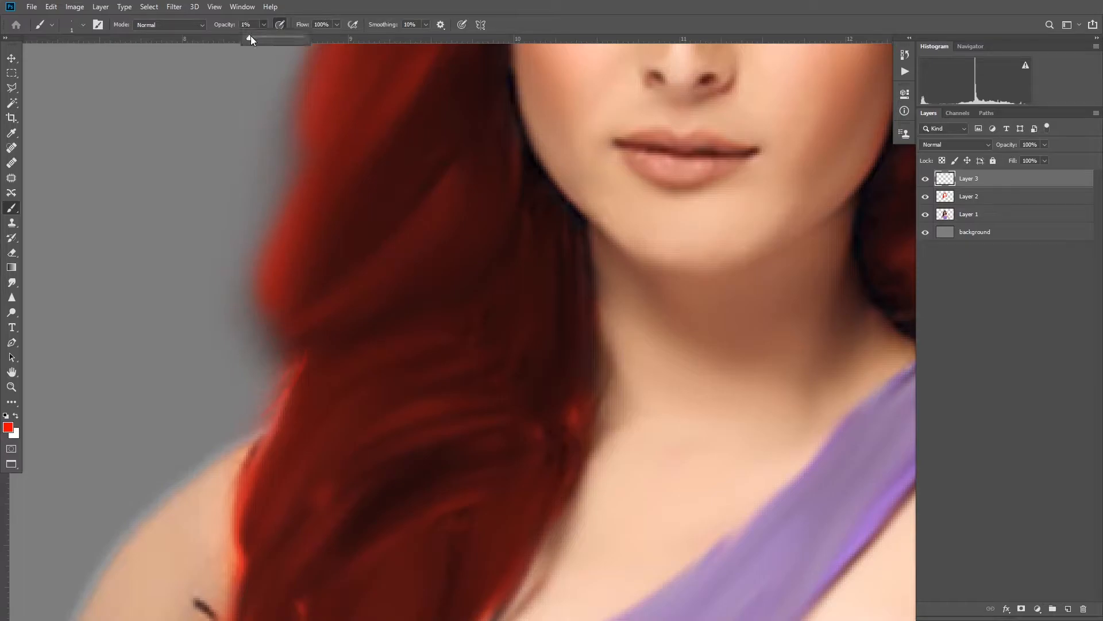
pyautogui.scroll(-2, 208, 413)
# - Draw thin red stray strands along the left-hand outer edge of the hair
pyautogui.moveTo(317, 305); pyautogui.dragTo(322, 413)
pyautogui.scroll(3, 319, 413)
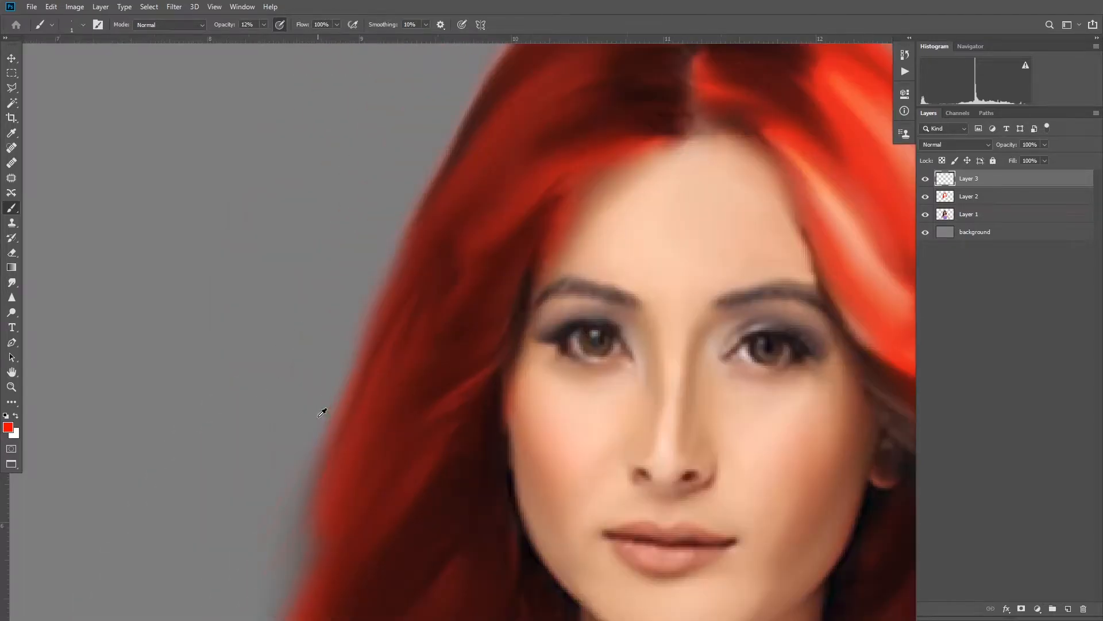
pyautogui.moveTo(314, 351); pyautogui.dragTo(323, 449)
pyautogui.moveTo(460, 198); pyautogui.dragTo(389, 326)
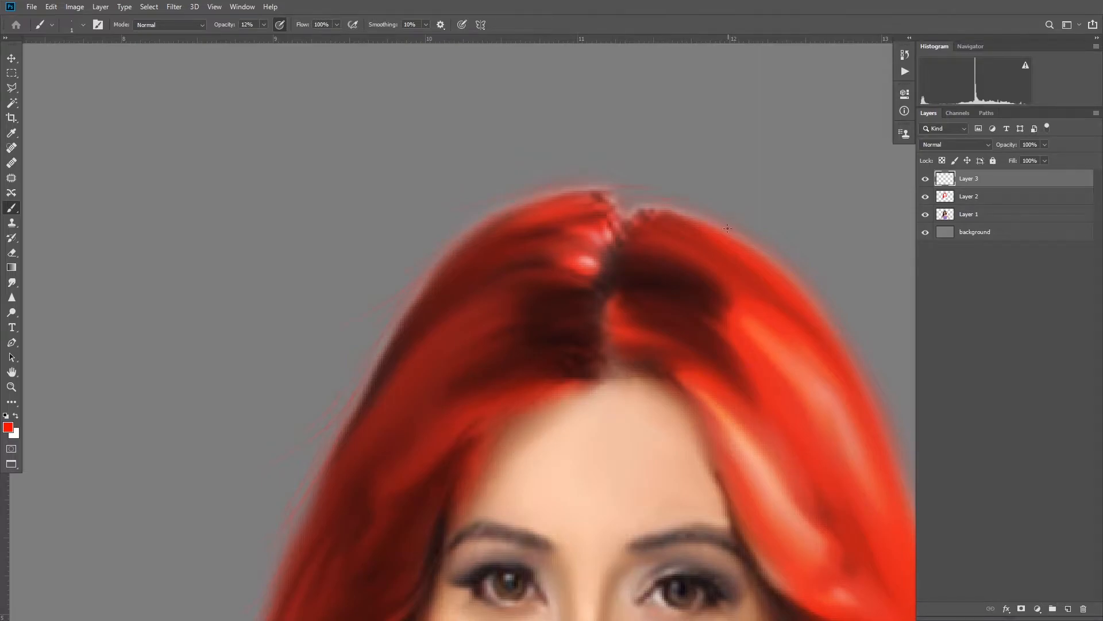
# - Draw thin red stray strands over the crown and along the right-hand outer edge of the hair
pyautogui.moveTo(822, 296); pyautogui.dragTo(599, 200)
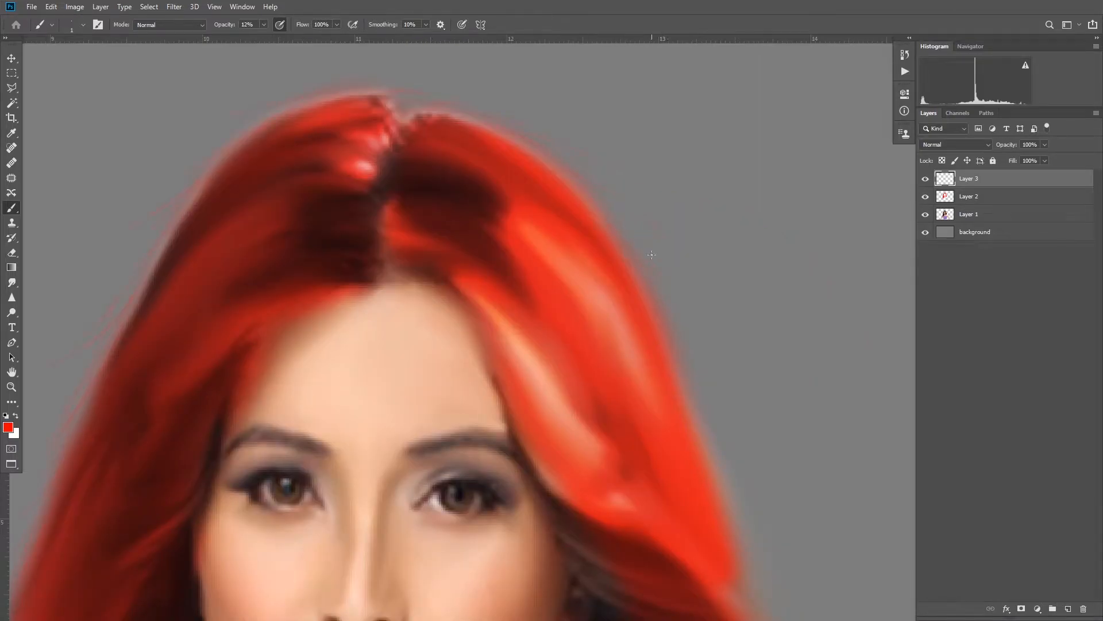
pyautogui.moveTo(696, 386); pyautogui.dragTo(624, 222)
pyautogui.moveTo(692, 406); pyautogui.dragTo(647, 244)
pyautogui.moveTo(729, 409); pyautogui.dragTo(695, 288)
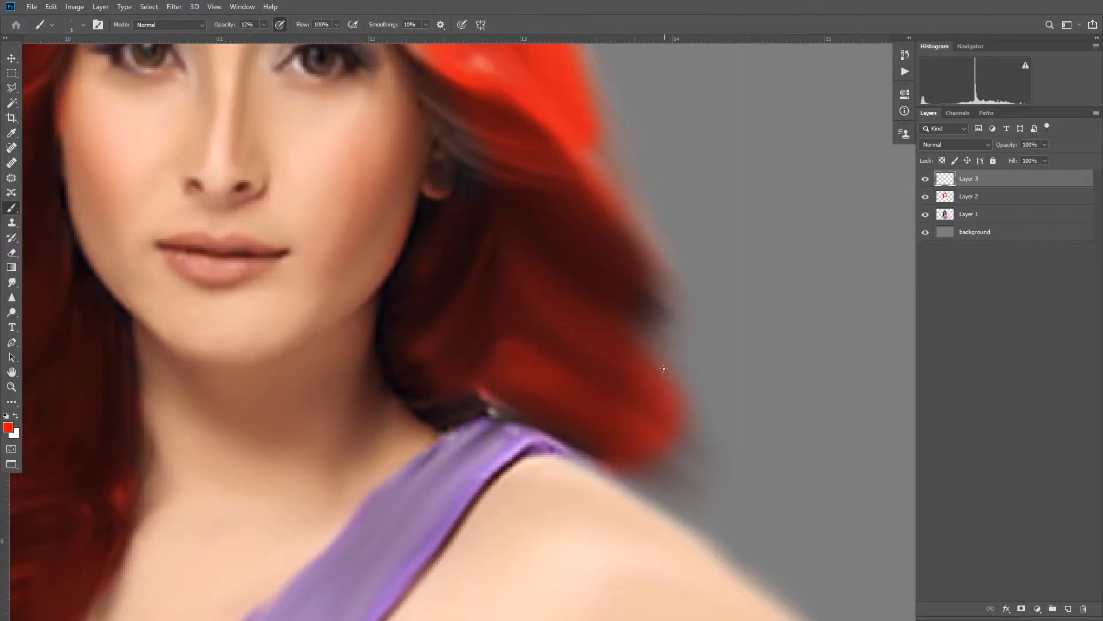
pyautogui.scroll(-4, 601, 403)
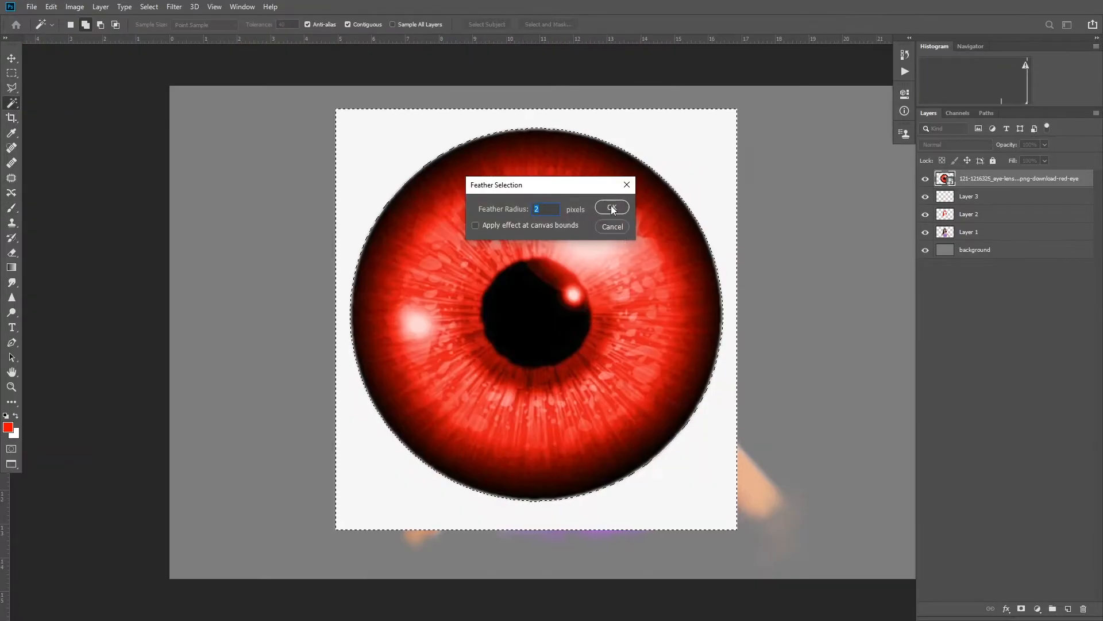
# - Feather the selection around the red eye image by 2 pixels, rasterize its layer and delete the white background
pyautogui.click(610, 207)
pyautogui.rightClick(995, 195)
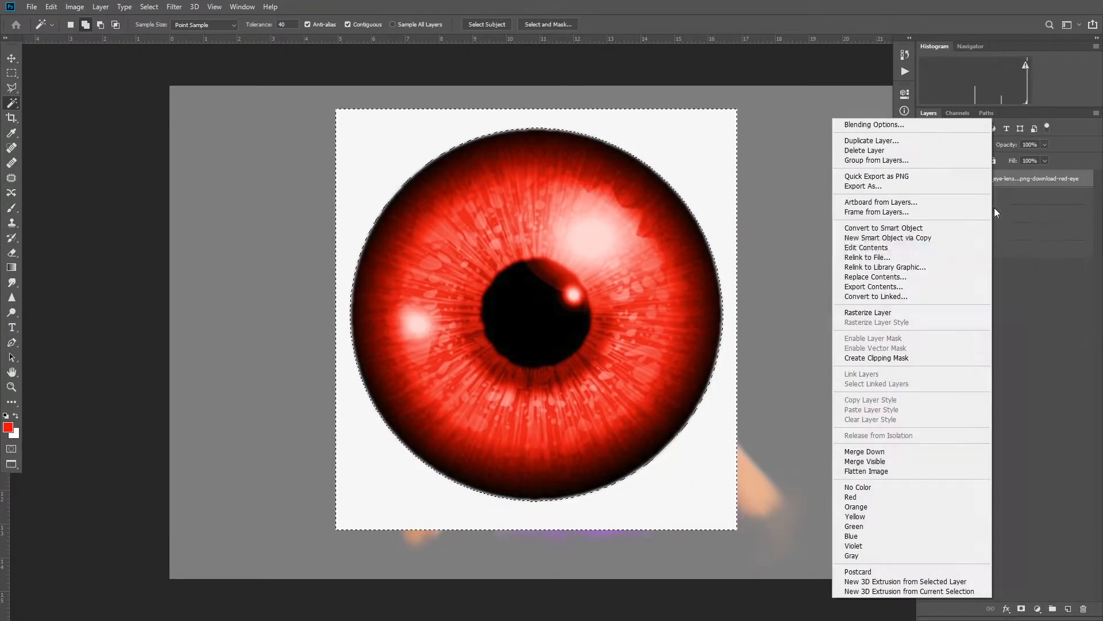
pyautogui.click(914, 315)
pyautogui.press('Delete')
pyautogui.hotkey('ctrl', 'd')
# - Select the red iris with a marquee, invert the selection and delete the leftovers outside it
pyautogui.click(12, 73)
pyautogui.moveTo(344, 118); pyautogui.dragTo(731, 501)
pyautogui.rightClick(553, 251)
pyautogui.click(574, 269)
pyautogui.press('Delete')
pyautogui.hotkey('ctrl', 'd')
# - Scale the iris image down to 13.32% and move it over the woman's face
pyautogui.hotkey('ctrl', 't')
pyautogui.moveTo(721, 128); pyautogui.dragTo(401, 452)
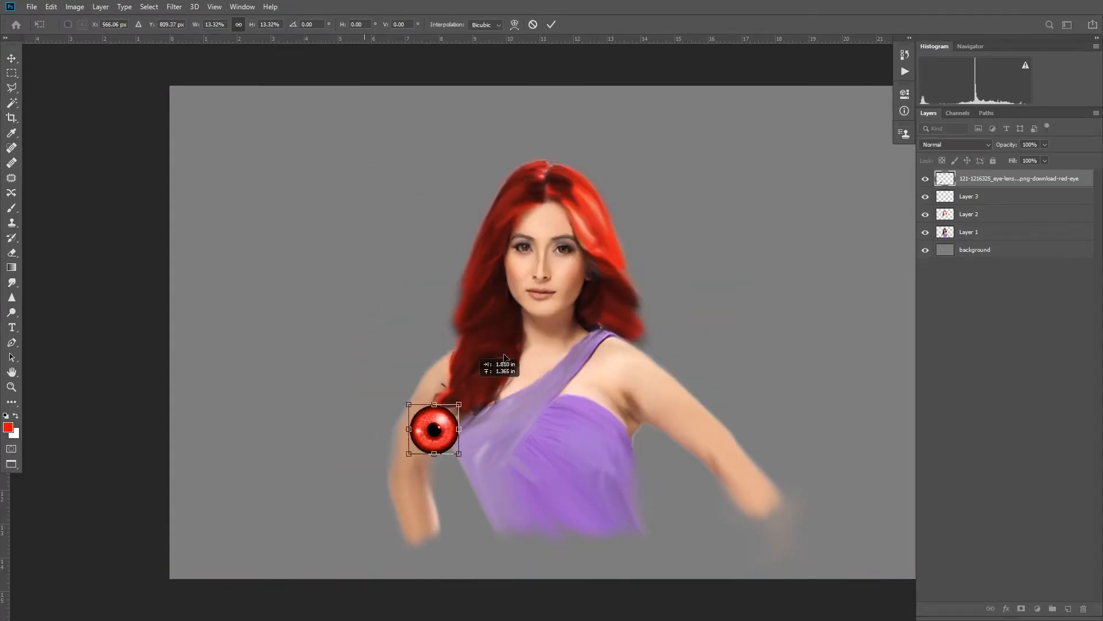
pyautogui.moveTo(343, 233); pyautogui.dragTo(594, 250)
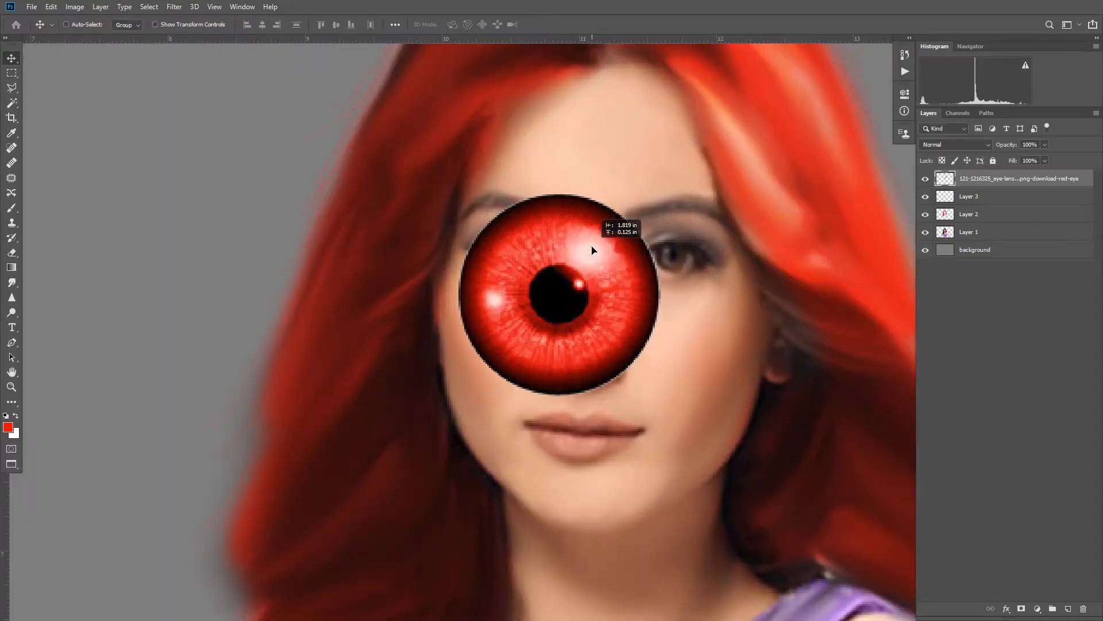
# - Shrink the red iris further and fit it exactly over the iris of the left-hand eye
pyautogui.hotkey('ctrl', 't')
pyautogui.moveTo(660, 193); pyautogui.dragTo(565, 368)
pyautogui.moveTo(495, 362); pyautogui.dragTo(518, 251)
pyautogui.moveTo(549, 217); pyautogui.dragTo(520, 254)
pyautogui.press('Return')
# - Set the red iris layer's blend mode to Multiply
pyautogui.scroll(4, 520, 254)
pyautogui.click(956, 144)
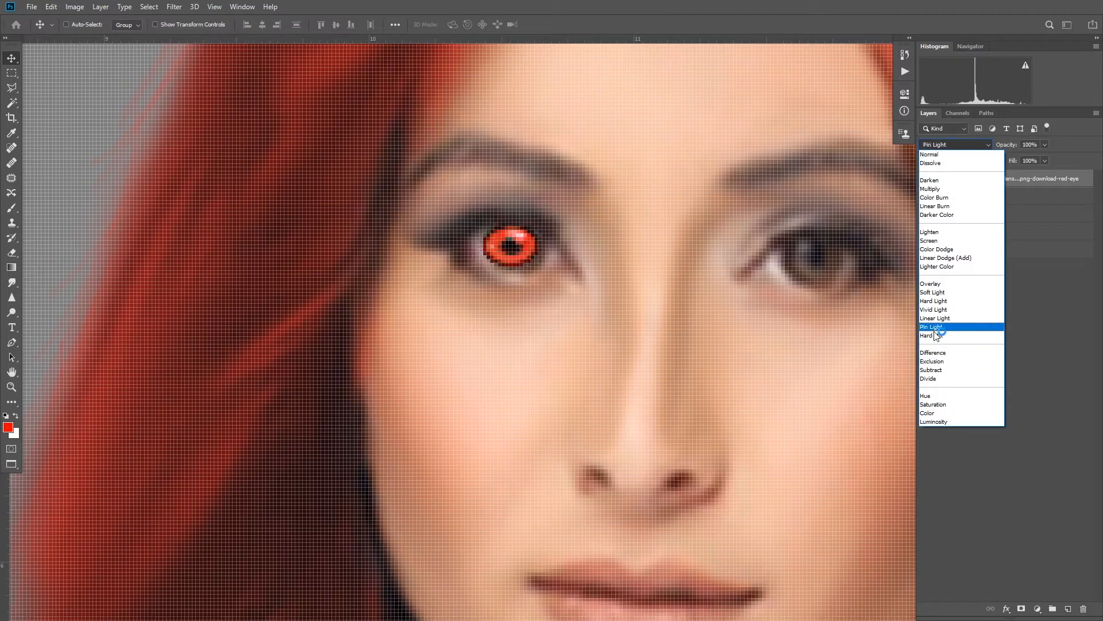
pyautogui.click(930, 188)
# - Duplicate the red iris onto the right-hand eye and fit it over the iris there
pyautogui.scroll(-2, 543, 248)
pyautogui.moveTo(529, 246); pyautogui.dragTo(729, 256)
pyautogui.hotkey('ctrl', 't')
pyautogui.press('Return')
pyautogui.scroll(-6, 762, 305)
pyautogui.scroll(3, 839, 303)
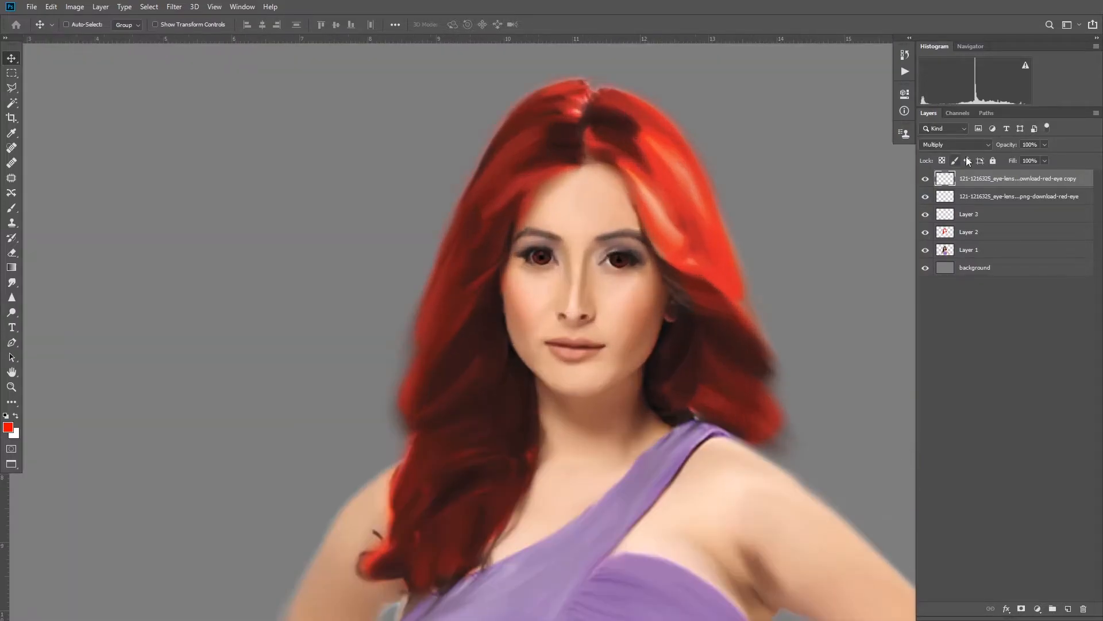
# - Change both red iris layers to Overlay and lower the copy's opacity to 77%
pyautogui.click(955, 144)
pyautogui.click(971, 282)
pyautogui.click(1040, 196)
pyautogui.click(955, 145)
pyautogui.click(983, 285)
pyautogui.click(991, 179)
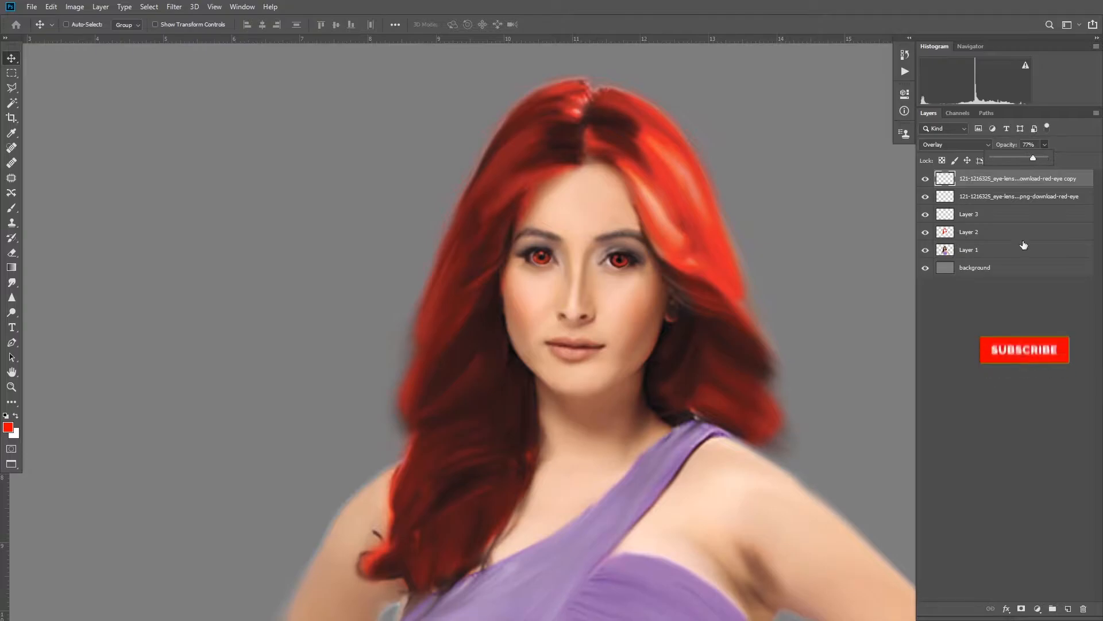
# - Add a new layer on top for the lips, choose a red foreground colour and make the layer visible
pyautogui.hotkey('ctrl', '-')
pyautogui.click(1068, 609)
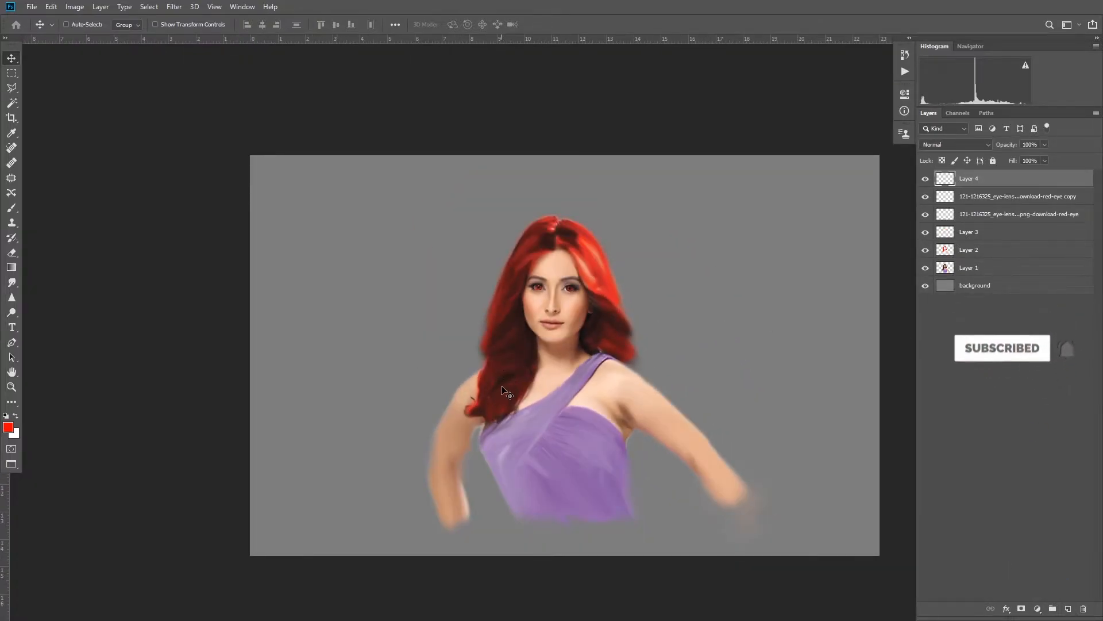
pyautogui.scroll(3, 589, 316)
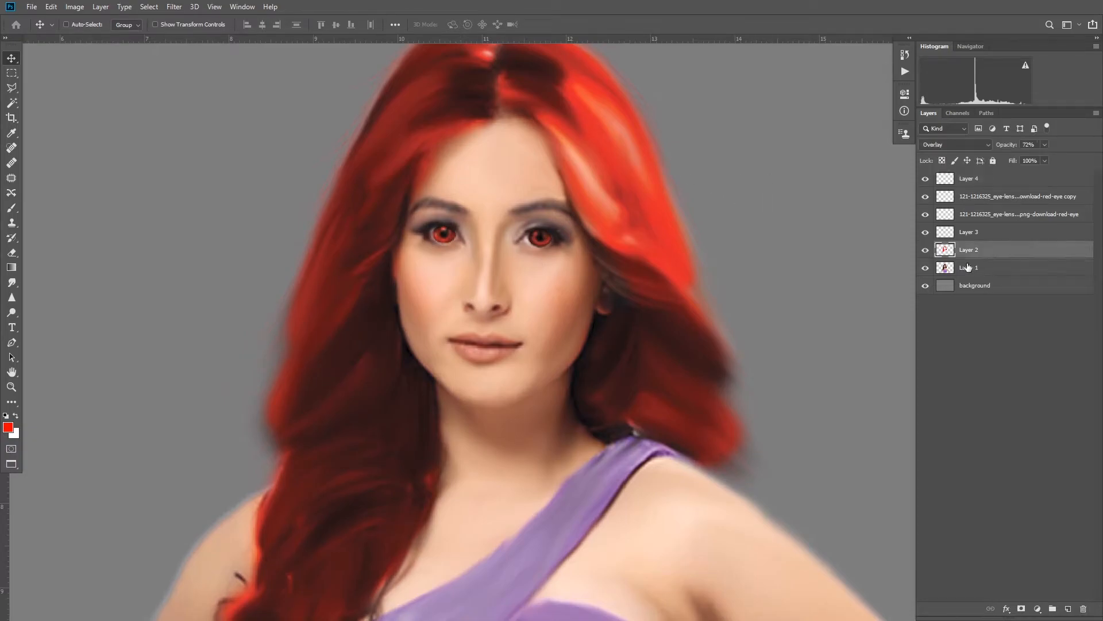
pyautogui.click(8, 427)
pyautogui.moveTo(945, 159); pyautogui.dragTo(947, 166)
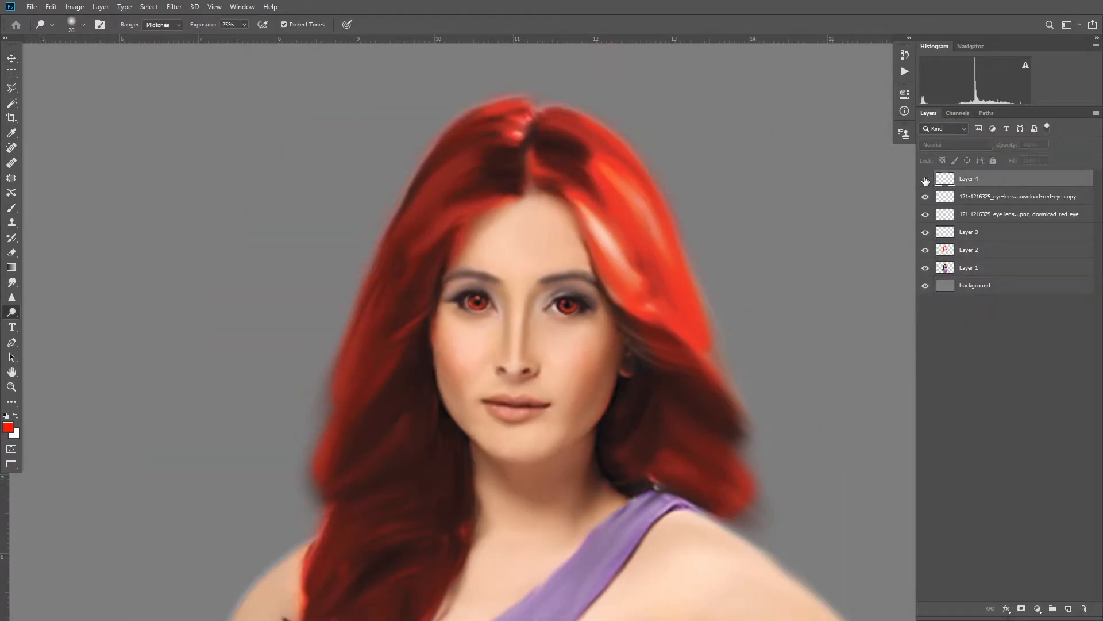
pyautogui.click(925, 181)
pyautogui.scroll(2, 560, 459)
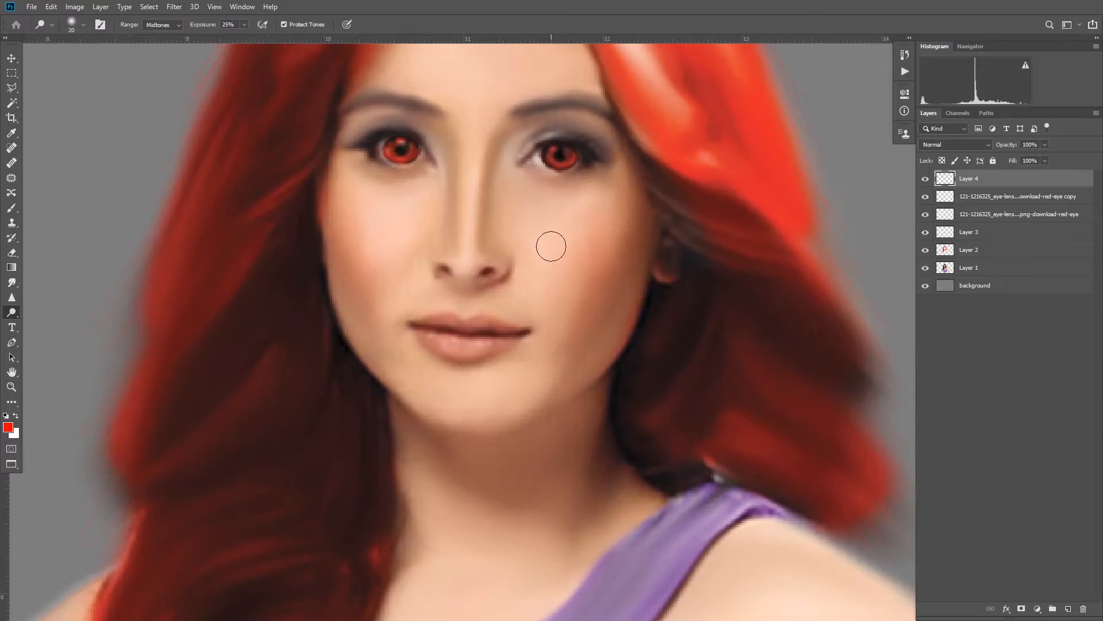
# - Paint the upper and lower lips solid red on Layer 4 with a small brush at 100% opacity
pyautogui.click(12, 208)
pyautogui.scroll(2, 386, 339)
pyautogui.scroll(-2, 472, 325)
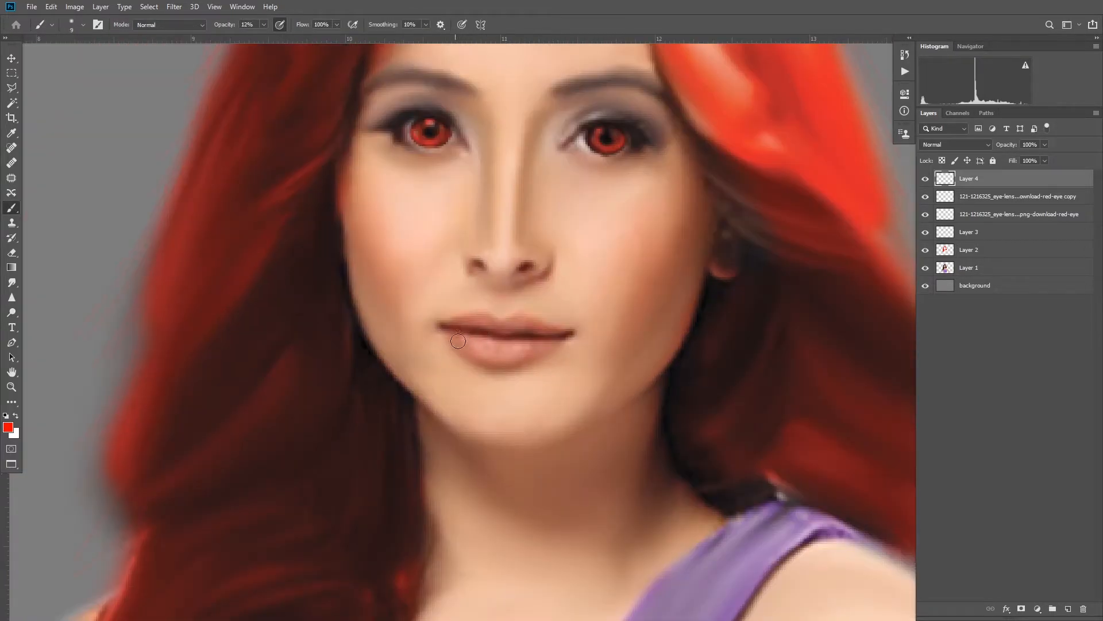
pyautogui.hotkey('ctrl', 'z')
pyautogui.scroll(2, 495, 394)
pyautogui.moveTo(420, 282)
pyautogui.mouseDown()
pyautogui.moveTo(451, 308)
pyautogui.moveTo(552, 316)
pyautogui.mouseUp()
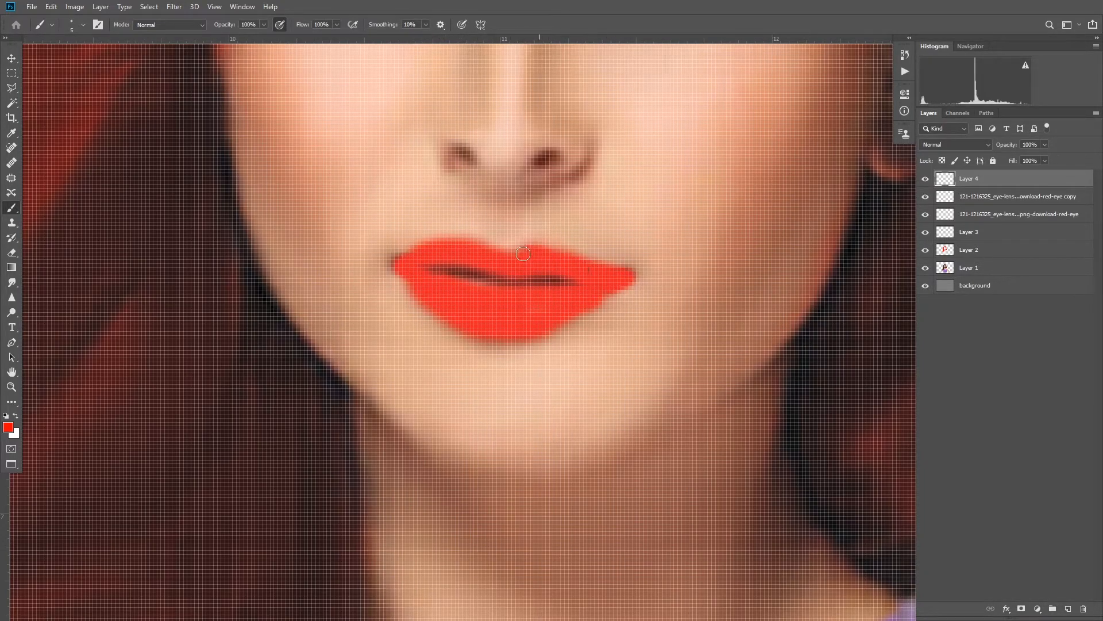
# - Set the red lip layer's blend mode to Multiply and reduce its opacity
pyautogui.click(955, 144)
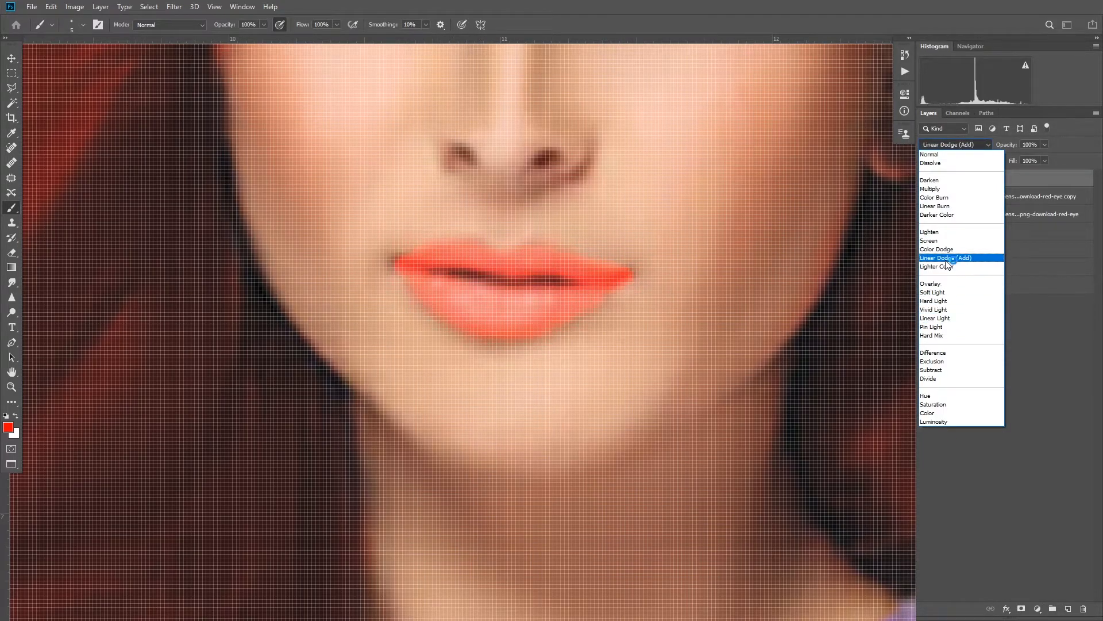
pyautogui.click(929, 189)
pyautogui.click(1045, 145)
pyautogui.moveTo(1049, 158); pyautogui.dragTo(1019, 158)
pyautogui.scroll(-5, 653, 347)
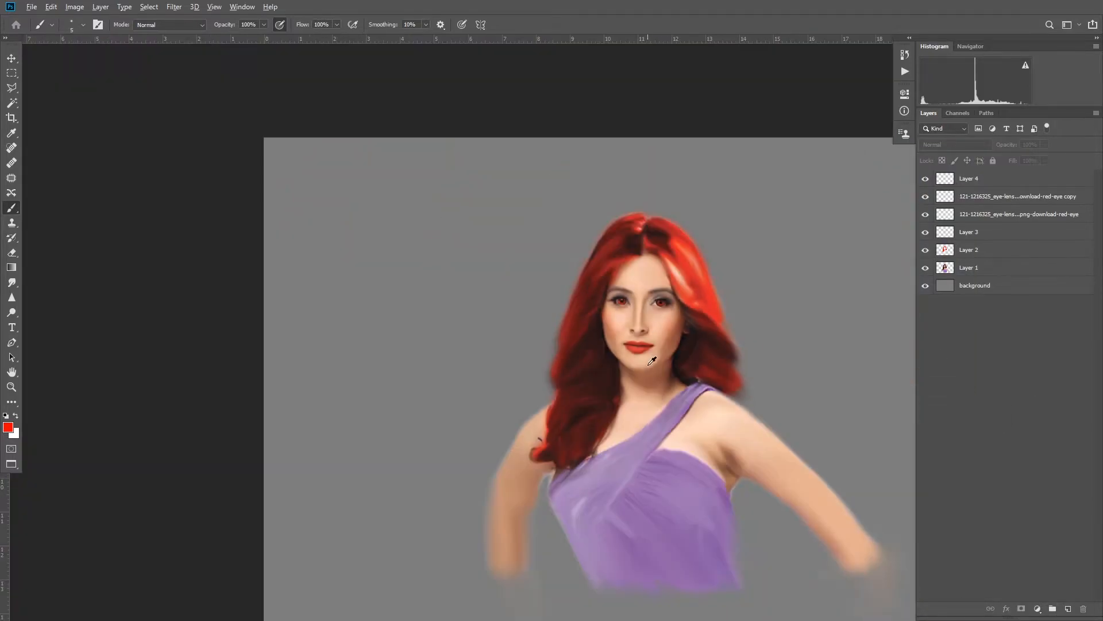
# - Lighten the lips on Layer 1 with the Dodge tool, raising its exposure to 71%
pyautogui.scroll(9, 654, 355)
pyautogui.rightClick(11, 312)
pyautogui.click(52, 313)
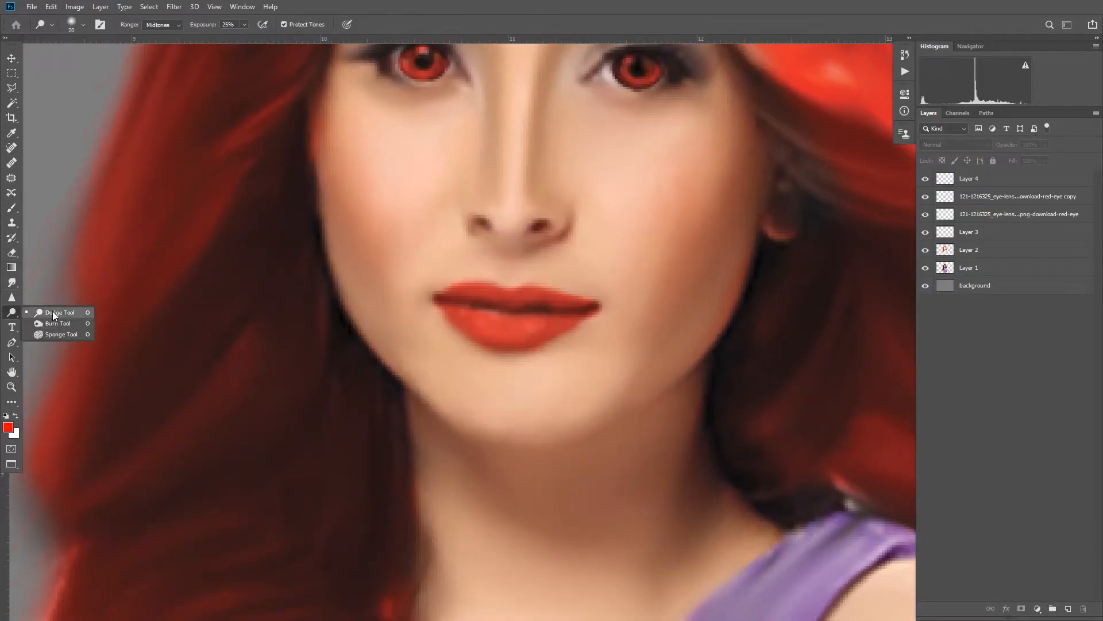
pyautogui.scroll(1, 376, 333)
pyautogui.click(970, 179)
pyautogui.click(1023, 267)
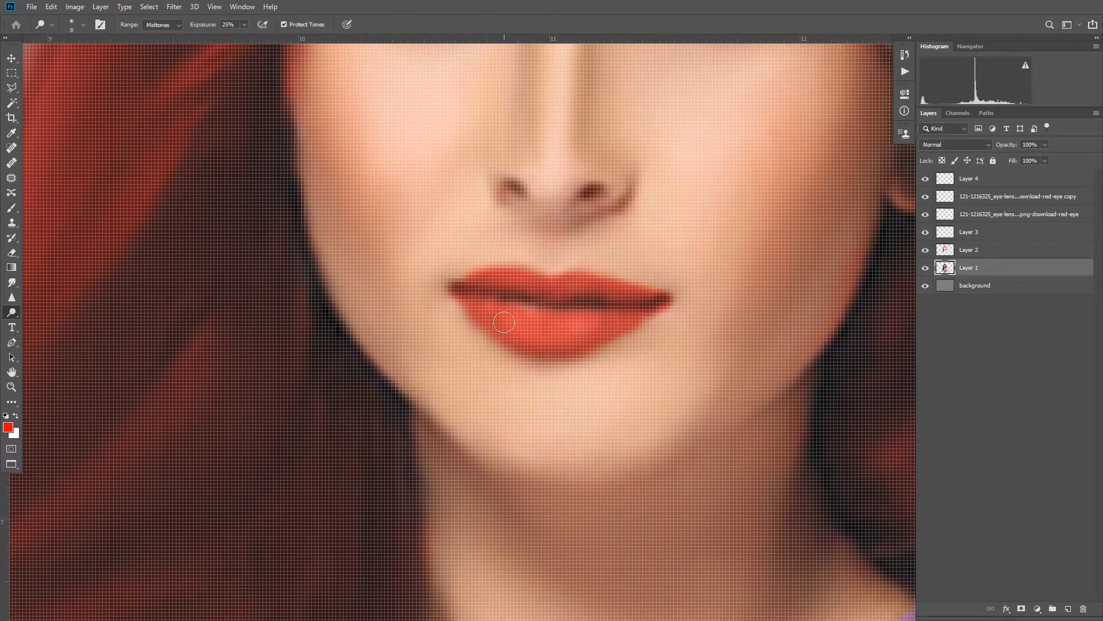
pyautogui.scroll(-7, 667, 332)
pyautogui.scroll(4, 649, 337)
pyautogui.click(244, 26)
pyautogui.moveTo(244, 36); pyautogui.dragTo(275, 36)
pyautogui.scroll(-3, 667, 346)
pyautogui.scroll(-3, 676, 344)
pyautogui.scroll(1, 676, 343)
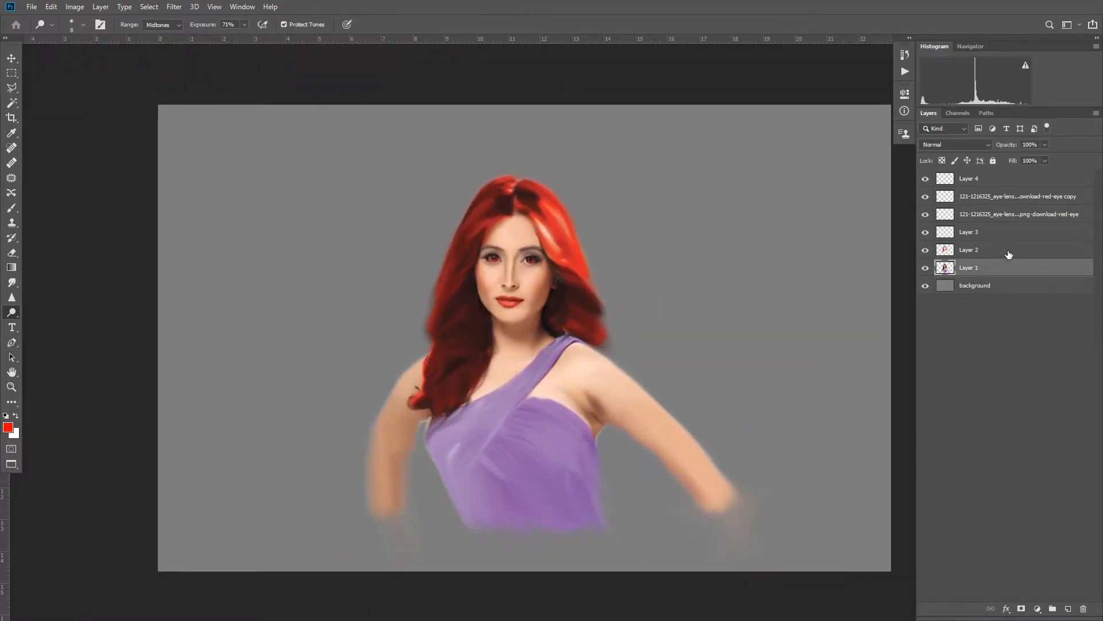
# - Select the lip layer, Layer 4, and add a new empty layer above it
pyautogui.click(923, 181)
pyautogui.scroll(2, 512, 299)
pyautogui.scroll(-1, 515, 301)
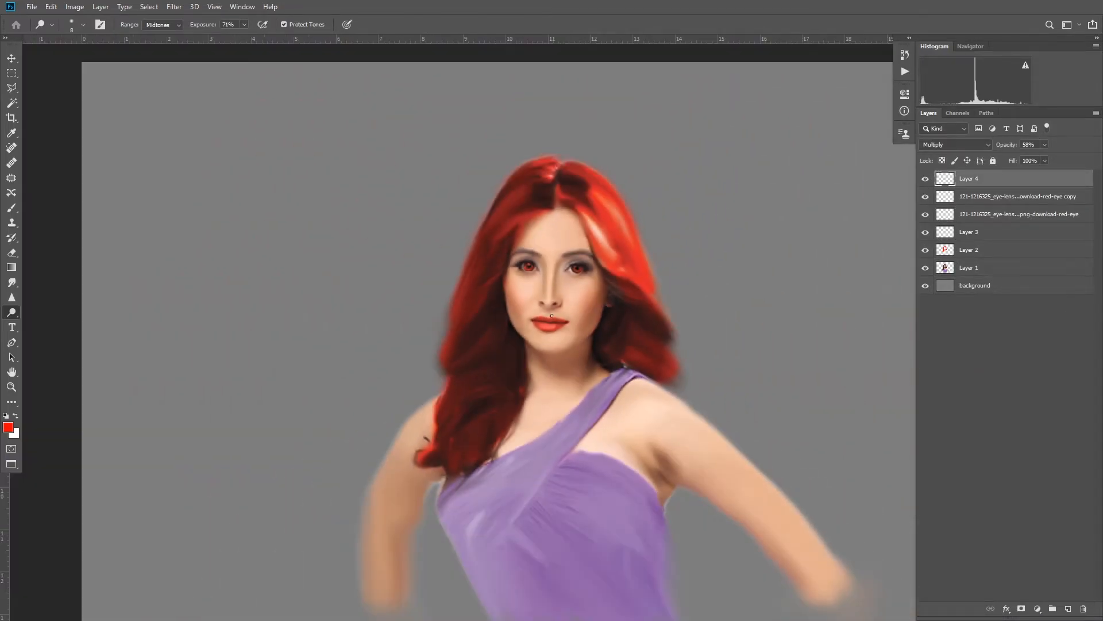
pyautogui.scroll(6, 515, 302)
pyautogui.scroll(-6, 578, 346)
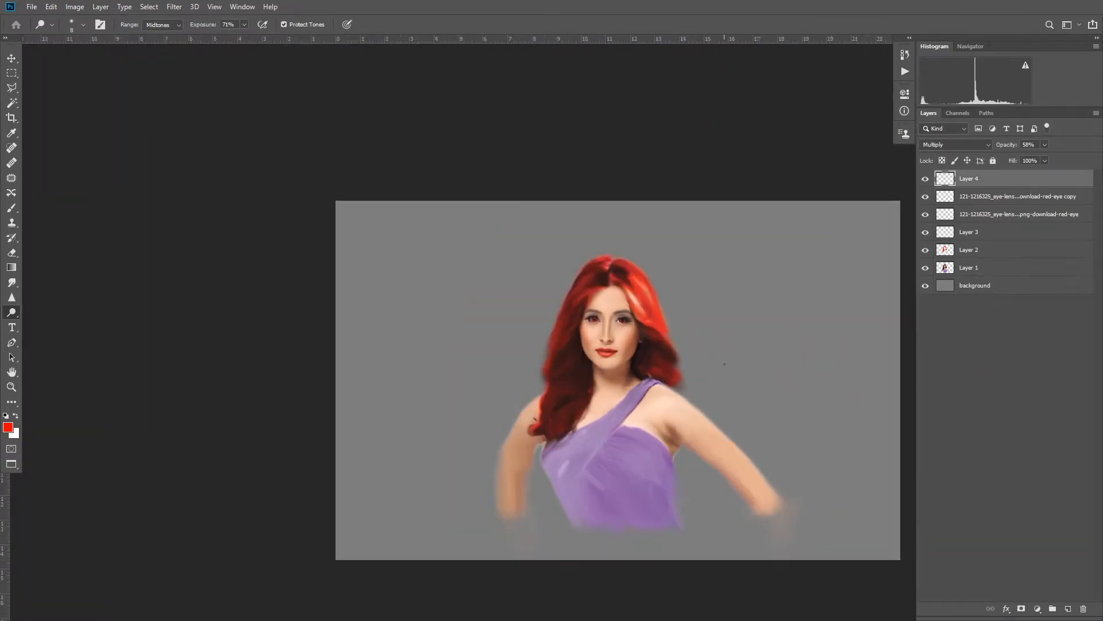
pyautogui.scroll(1, 578, 346)
pyautogui.click(1068, 609)
pyautogui.scroll(3, 566, 205)
pyautogui.moveTo(448, 234); pyautogui.dragTo(448, 187)
# - Set up the Brush tool with a pinkish-red foreground colour and 5% opacity for tinting the skin
pyautogui.click(12, 209)
pyautogui.click(8, 427)
pyautogui.click(944, 165)
pyautogui.moveTo(928, 159); pyautogui.dragTo(912, 162)
pyautogui.click(1026, 150)
pyautogui.scroll(4, 462, 228)
pyautogui.moveTo(430, 205); pyautogui.dragTo(442, 209)
pyautogui.click(264, 25)
pyautogui.moveTo(267, 39); pyautogui.dragTo(216, 40)
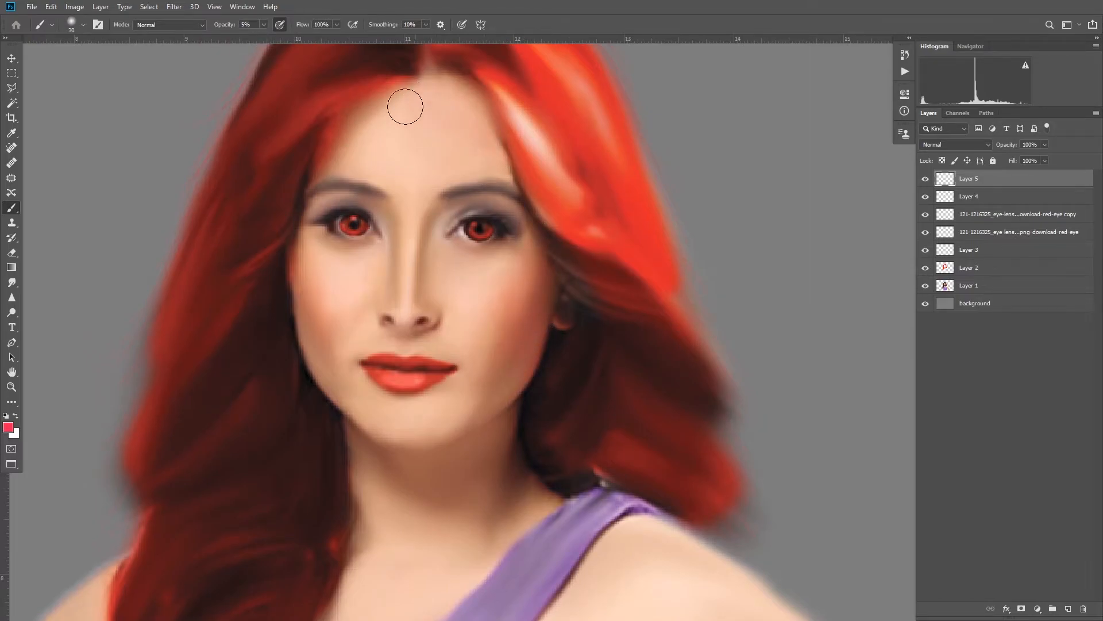
# - Tint the cheeks and the edges of the face faint pink on Layer 5, adjusting the soft brush size
pyautogui.moveTo(356, 457); pyautogui.dragTo(335, 349)
pyautogui.press(']')
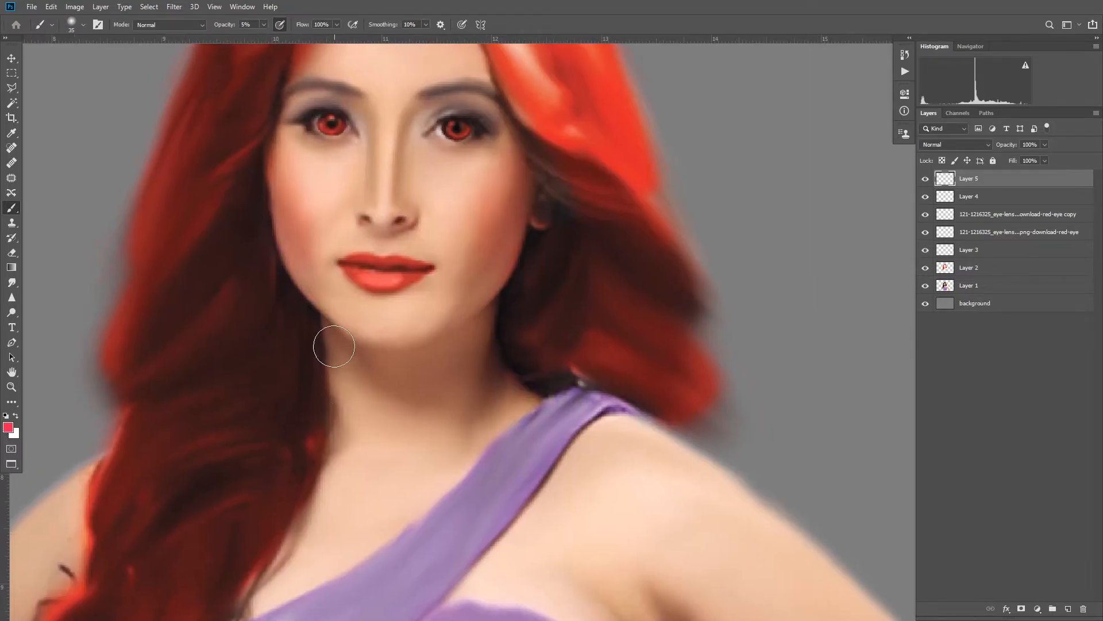
pyautogui.moveTo(510, 162); pyautogui.dragTo(496, 313)
pyautogui.press('[')
pyautogui.press('[')
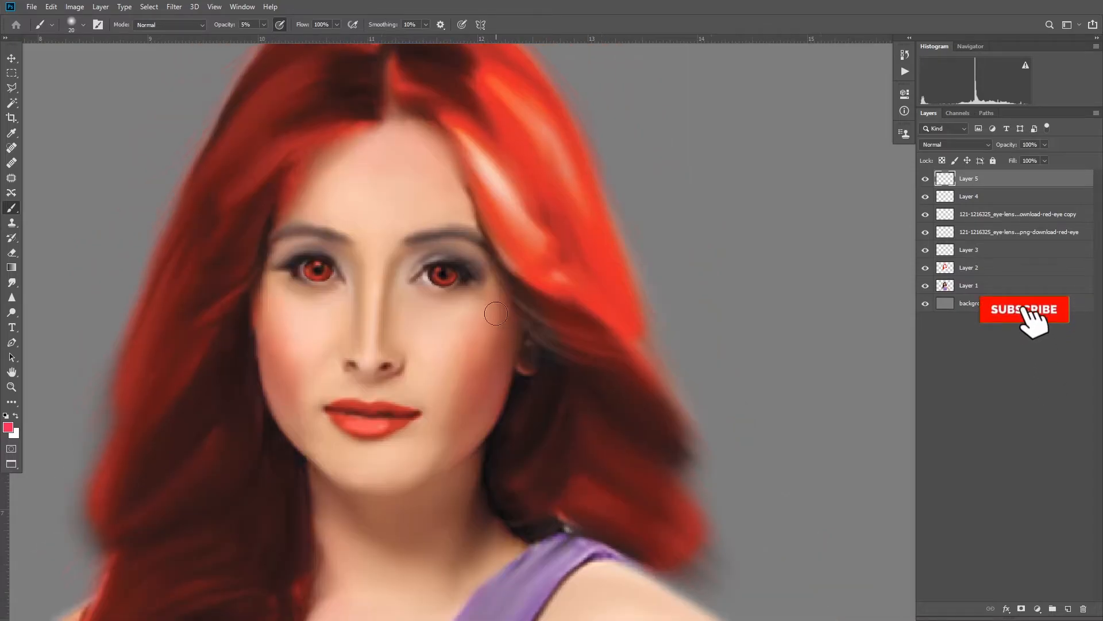
# - Choose an orange foreground colour, set brush opacity to 15% and glaze the forehead and one cheek
pyautogui.click(8, 427)
pyautogui.moveTo(944, 165); pyautogui.dragTo(945, 289)
pyautogui.click(946, 284)
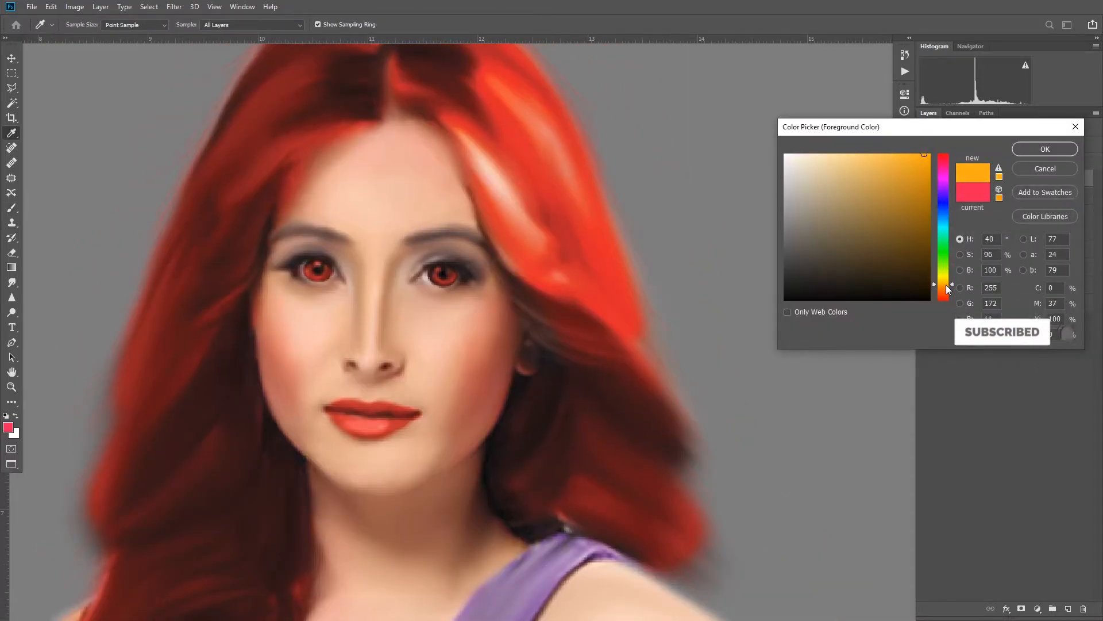
pyautogui.press('Return')
pyautogui.press('1')
pyautogui.press('5')
pyautogui.moveTo(402, 222); pyautogui.dragTo(401, 175)
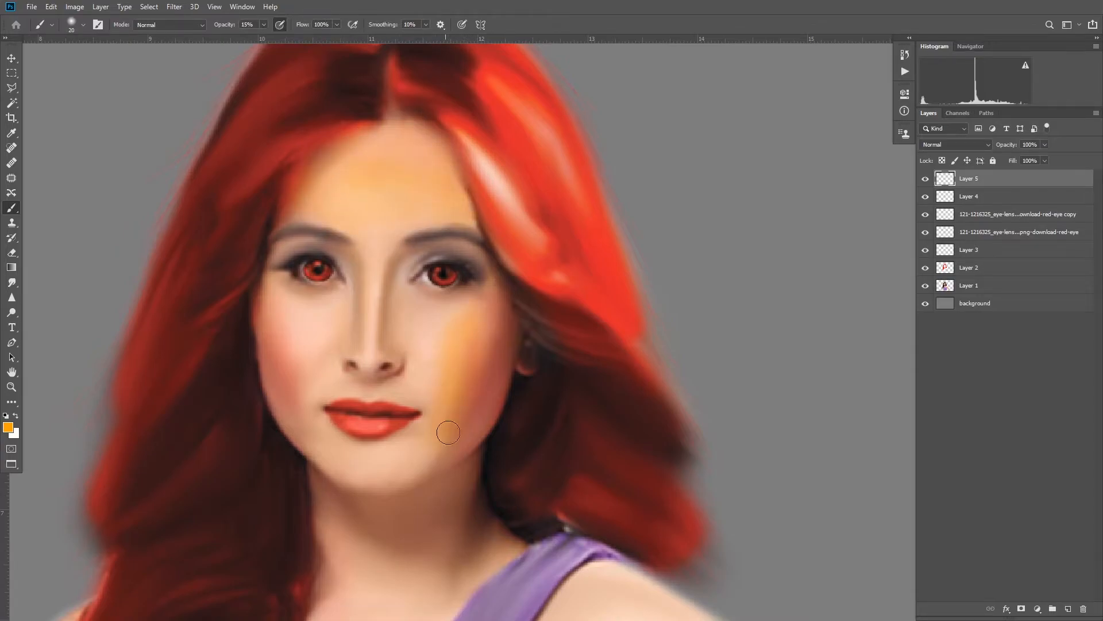
# - Lower brush opacity to 10% and glaze the rest of the face and the neck orange
pyautogui.press('1')
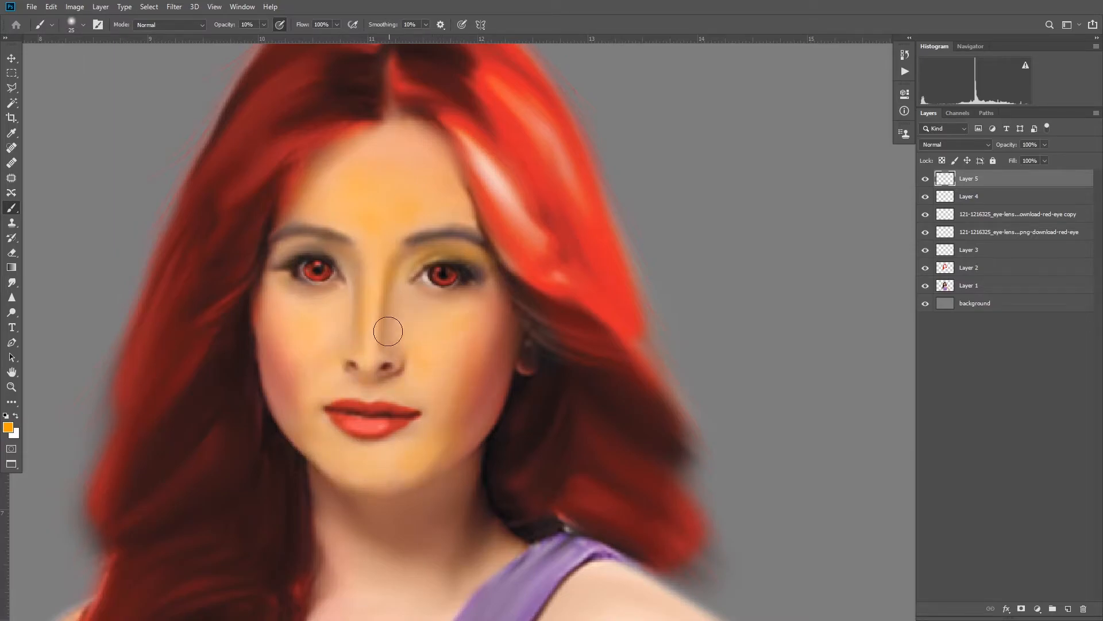
pyautogui.scroll(-3, 401, 172)
pyautogui.press(']')
pyautogui.press(']')
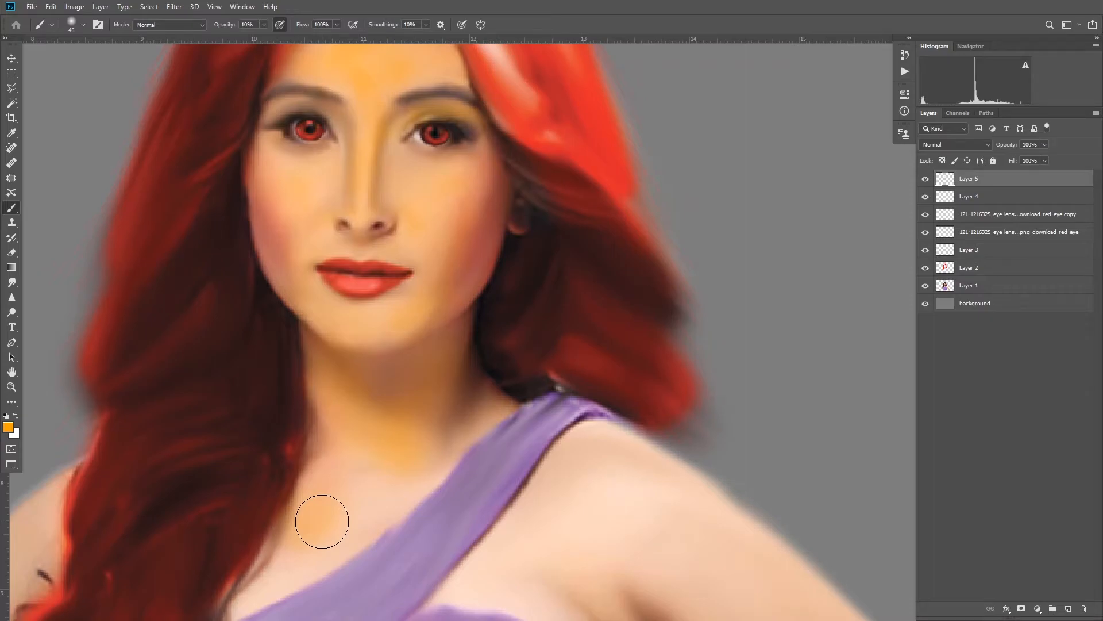
pyautogui.moveTo(329, 525); pyautogui.dragTo(352, 394)
pyautogui.moveTo(355, 354)
pyautogui.mouseDown()
pyautogui.moveTo(358, 387)
pyautogui.moveTo(401, 375)
pyautogui.mouseUp()
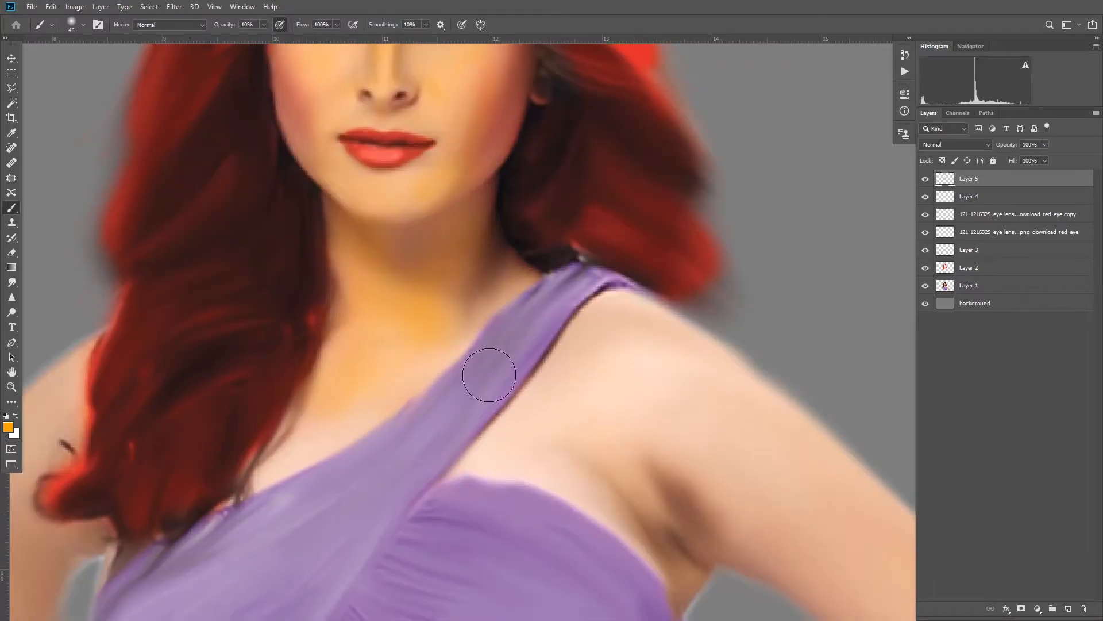
# - Glaze the chest and bare shoulder orange with a larger soft brush
pyautogui.press(']')
pyautogui.press(']')
pyautogui.moveTo(313, 436); pyautogui.dragTo(272, 472)
pyautogui.scroll(-3, 494, 419)
pyautogui.scroll(2, 571, 339)
pyautogui.press(']')
pyautogui.press(']')
pyautogui.moveTo(571, 322); pyautogui.dragTo(530, 338)
# - Glaze the arm beside the bare shoulder orange, adjusting the brush size between strokes
pyautogui.press(']')
pyautogui.press(']')
pyautogui.moveTo(652, 345); pyautogui.dragTo(741, 422)
pyautogui.moveTo(721, 425)
pyautogui.mouseDown()
pyautogui.moveTo(647, 327)
pyautogui.moveTo(762, 454)
pyautogui.mouseUp()
pyautogui.press('[')
pyautogui.moveTo(730, 415); pyautogui.dragTo(786, 527)
pyautogui.press('[')
pyautogui.press('[')
pyautogui.press('[')
pyautogui.press(']')
pyautogui.press(']')
pyautogui.moveTo(404, 323); pyautogui.dragTo(467, 393)
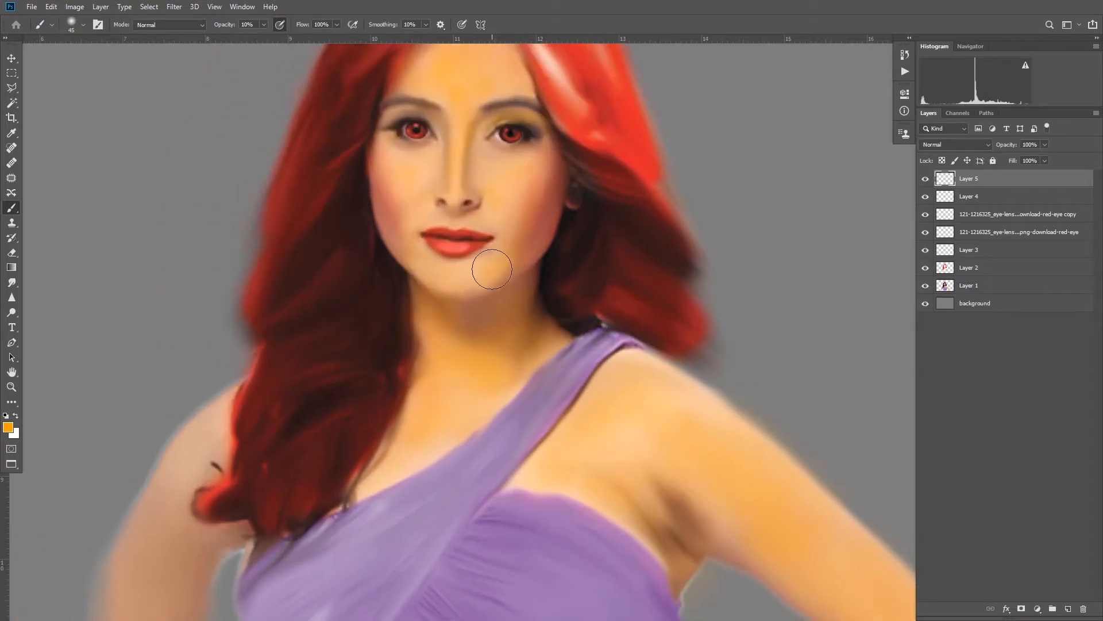
# - Choose a magenta foreground colour, set brush opacity to 3% and tint the cheeks and face lightly
pyautogui.moveTo(488, 268); pyautogui.dragTo(522, 351)
pyautogui.click(8, 427)
pyautogui.click(943, 184)
pyautogui.moveTo(943, 186); pyautogui.dragTo(943, 177)
pyautogui.click(1046, 149)
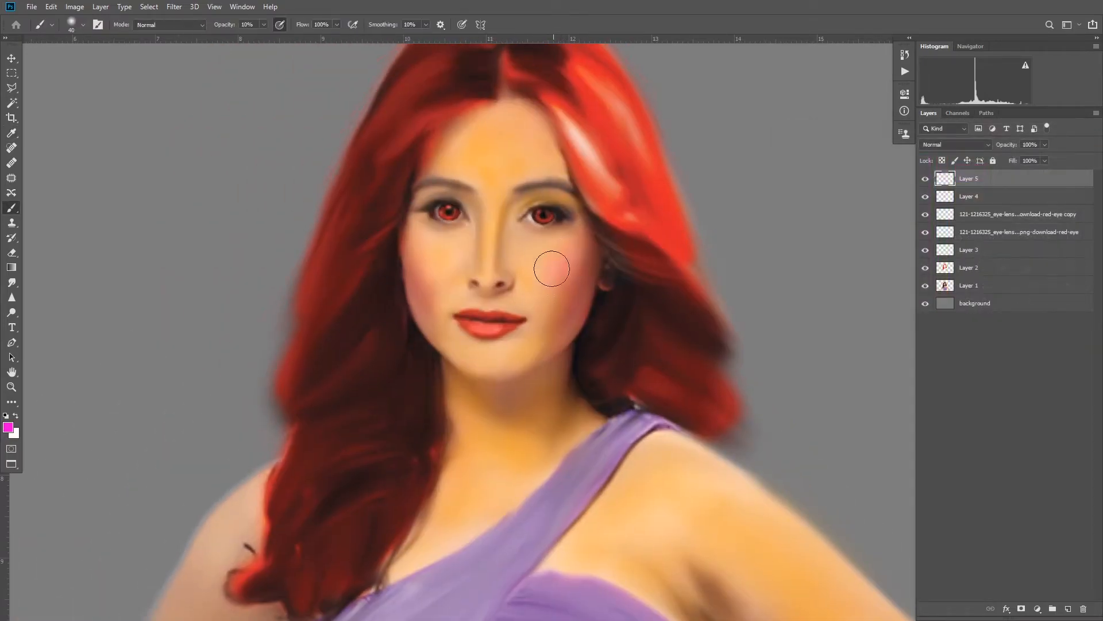
pyautogui.moveTo(266, 25); pyautogui.dragTo(262, 26)
pyautogui.moveTo(494, 296); pyautogui.dragTo(531, 98)
pyautogui.hotkey('ctrl', '-')
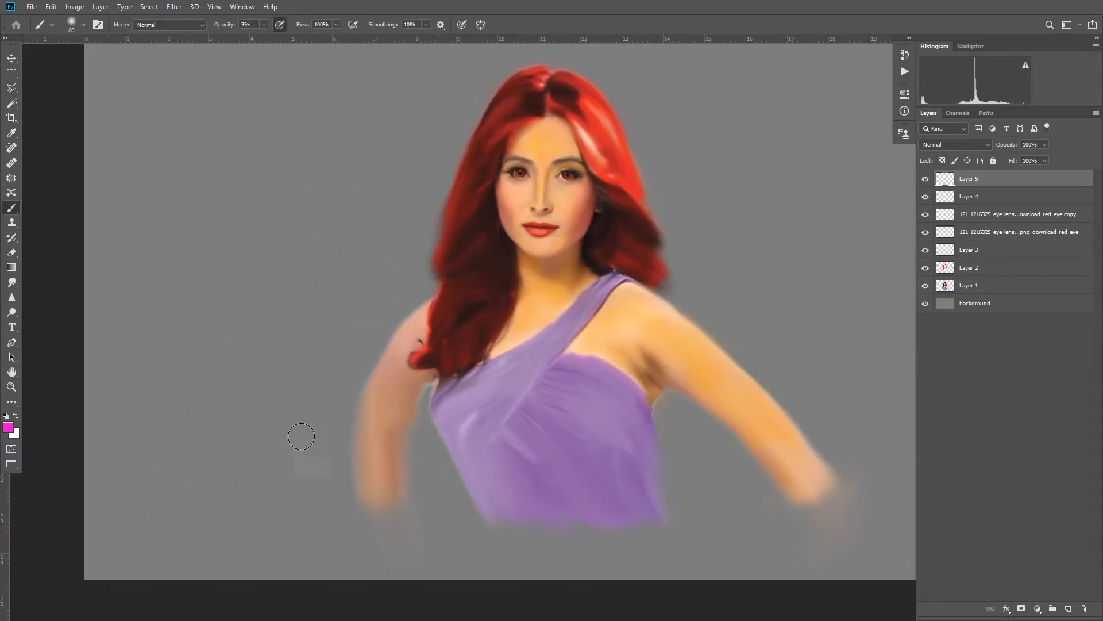
# - Choose an orange foreground colour, raise brush opacity to 24% and glaze the untinted arm with a larger brush
pyautogui.moveTo(276, 419); pyautogui.dragTo(263, 391)
pyautogui.click(8, 428)
pyautogui.click(944, 277)
pyautogui.click(786, 373)
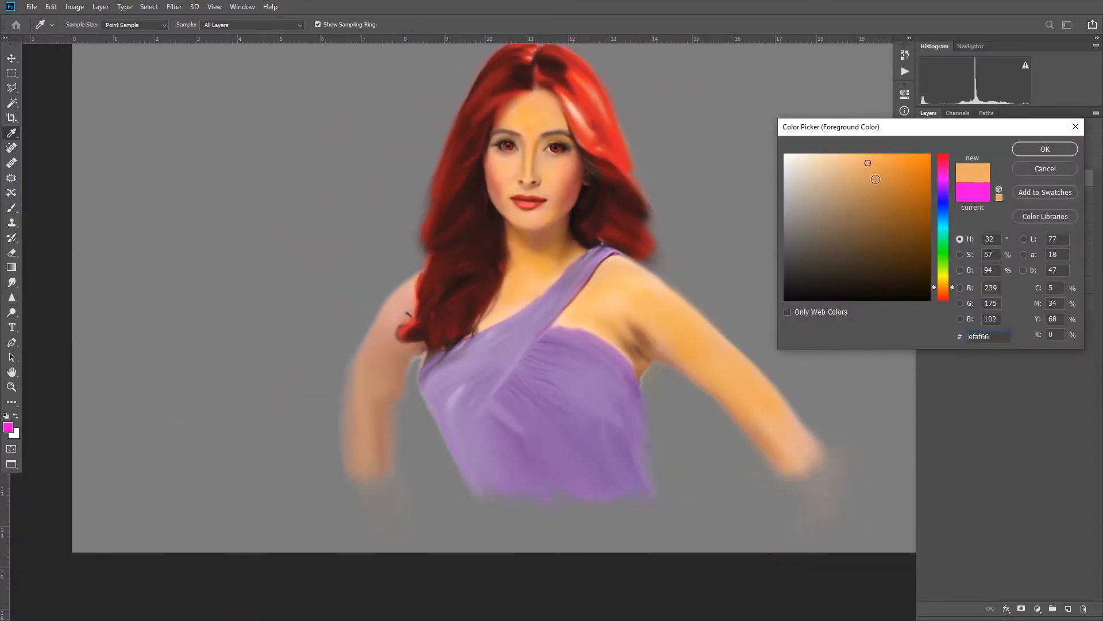
pyautogui.press('Return')
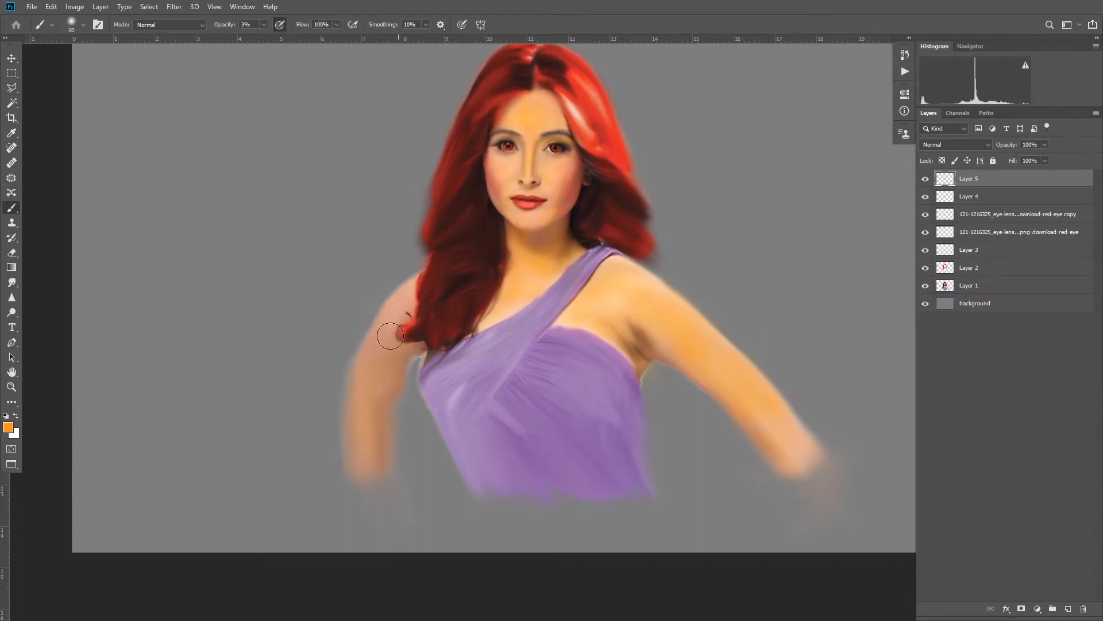
pyautogui.click(276, 38)
pyautogui.press(']')
pyautogui.press(']')
pyautogui.moveTo(371, 327); pyautogui.dragTo(364, 383)
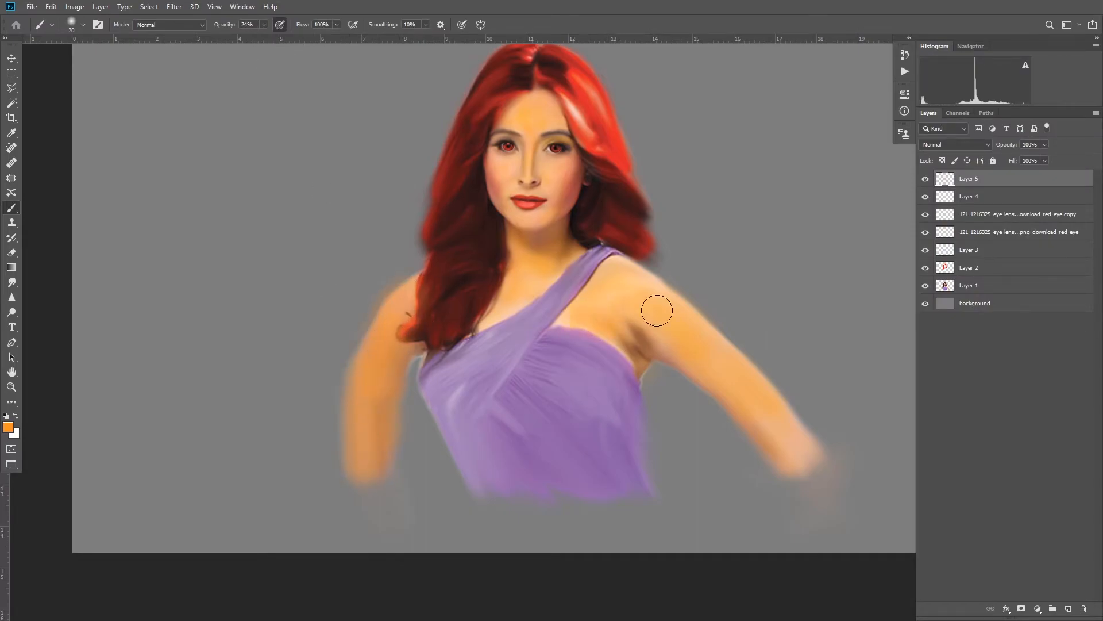
# - Even out the orange skin tone on the face with a 25 px brush at 3% opacity
pyautogui.scroll(-1, 802, 472)
pyautogui.scroll(3, 537, 296)
pyautogui.press('[')
pyautogui.press('[')
pyautogui.press('[')
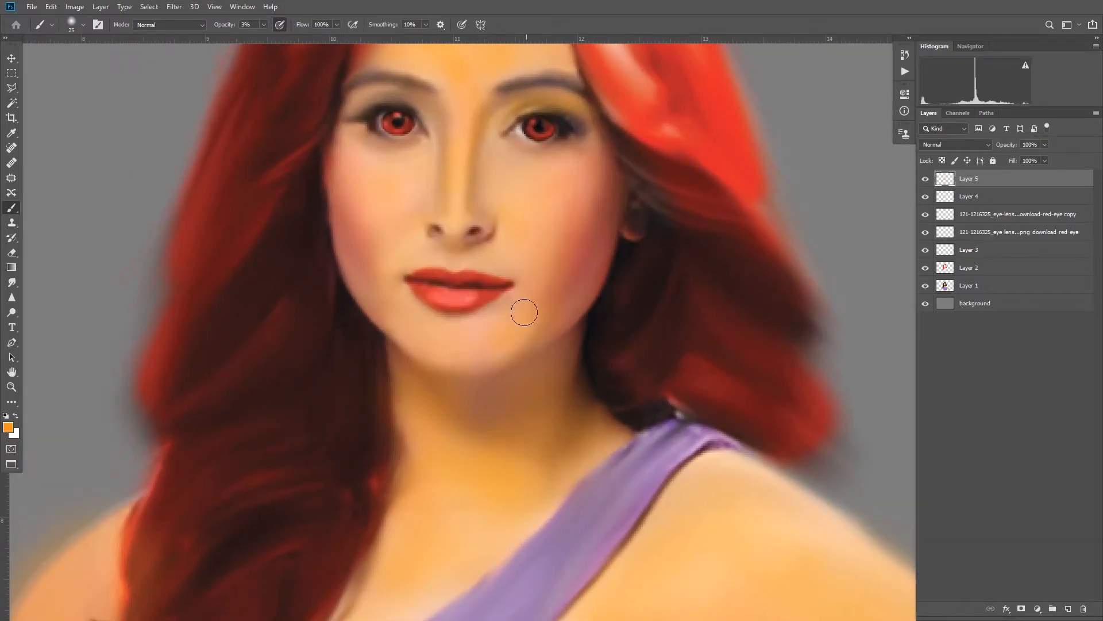
pyautogui.moveTo(440, 236); pyautogui.dragTo(459, 383)
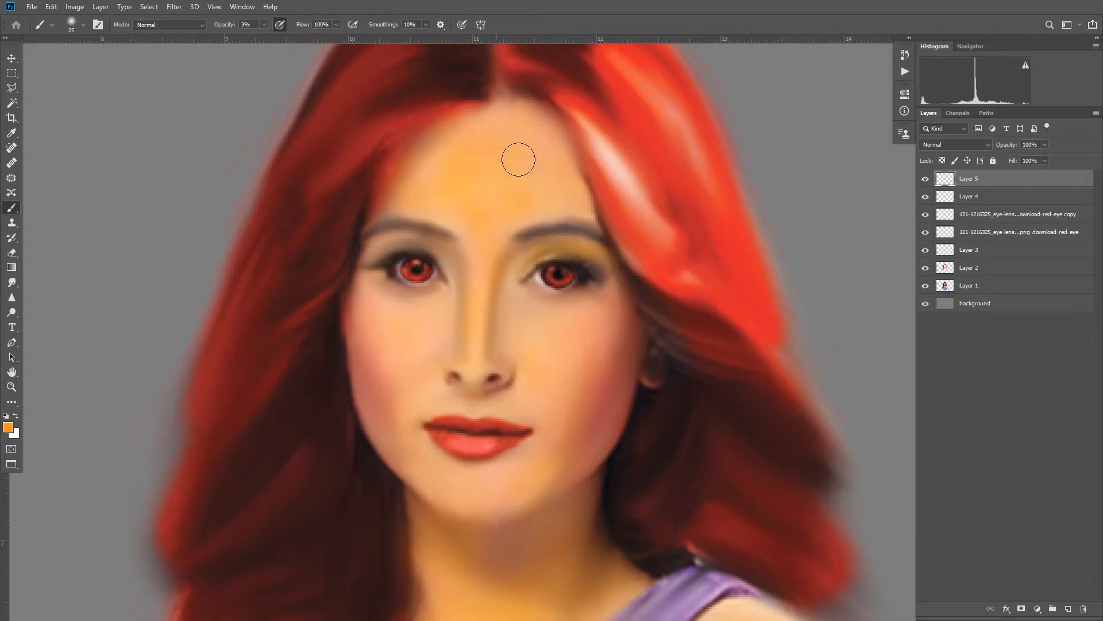
pyautogui.scroll(-4, 584, 323)
pyautogui.moveTo(584, 323); pyautogui.dragTo(569, 275)
# - Expand the canvas on all sides with the Crop tool and fill the background layer with its grey
pyautogui.scroll(1, 569, 330)
pyautogui.click(971, 286)
pyautogui.scroll(-1, 593, 311)
pyautogui.scroll(-1, 594, 310)
pyautogui.click(12, 118)
pyautogui.click(977, 304)
pyautogui.moveTo(541, 524); pyautogui.dragTo(542, 542)
pyautogui.moveTo(834, 338); pyautogui.dragTo(853, 339)
pyautogui.moveTo(232, 339); pyautogui.dragTo(210, 340)
pyautogui.moveTo(542, 134); pyautogui.dragTo(542, 126)
pyautogui.moveTo(542, 548); pyautogui.dragTo(542, 557)
pyautogui.press('Return')
pyautogui.hotkey('alt', 'BackSpace')
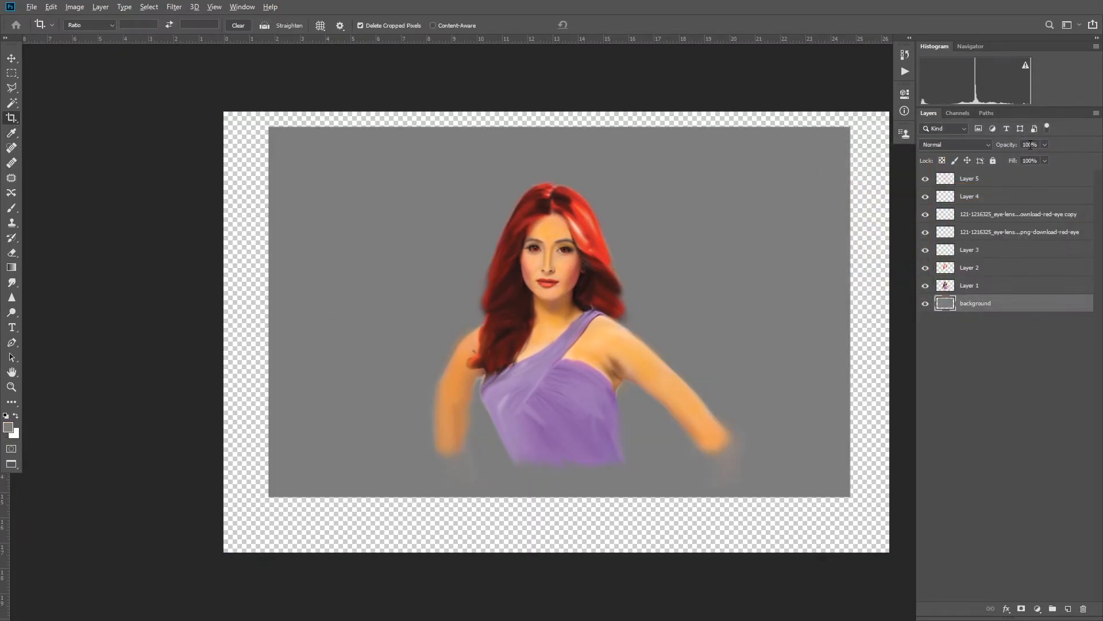
# - Add a new layer above Layer 5, load the Smoke 01 brush and undo the test stamp
pyautogui.click(977, 179)
pyautogui.click(1068, 609)
pyautogui.click(11, 208)
pyautogui.rightClick(420, 253)
pyautogui.moveTo(785, 378); pyautogui.dragTo(781, 525)
pyautogui.doubleClick(475, 524)
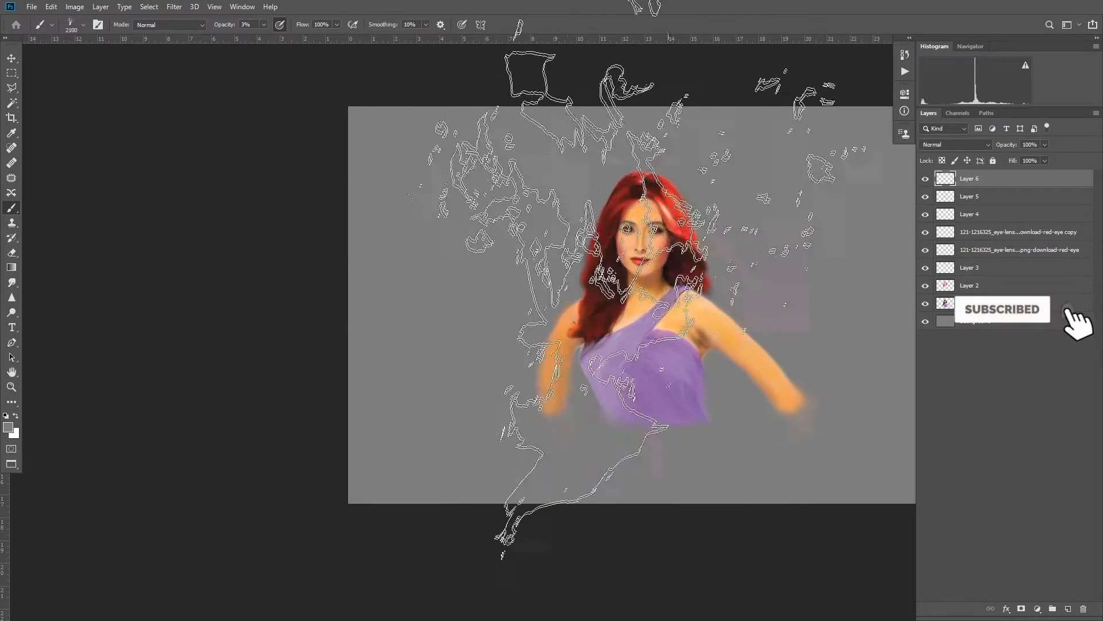
pyautogui.hotkey('ctrl', 'z')
# - Choose a cyan foreground colour, set brush opacity to 100% and try a smoke stamp over one arm
pyautogui.click(8, 427)
pyautogui.moveTo(945, 259); pyautogui.dragTo(944, 226)
pyautogui.click(930, 161)
pyautogui.click(1044, 148)
pyautogui.click(582, 365)
pyautogui.click(264, 25)
pyautogui.moveTo(268, 37); pyautogui.dragTo(314, 38)
pyautogui.click(561, 346)
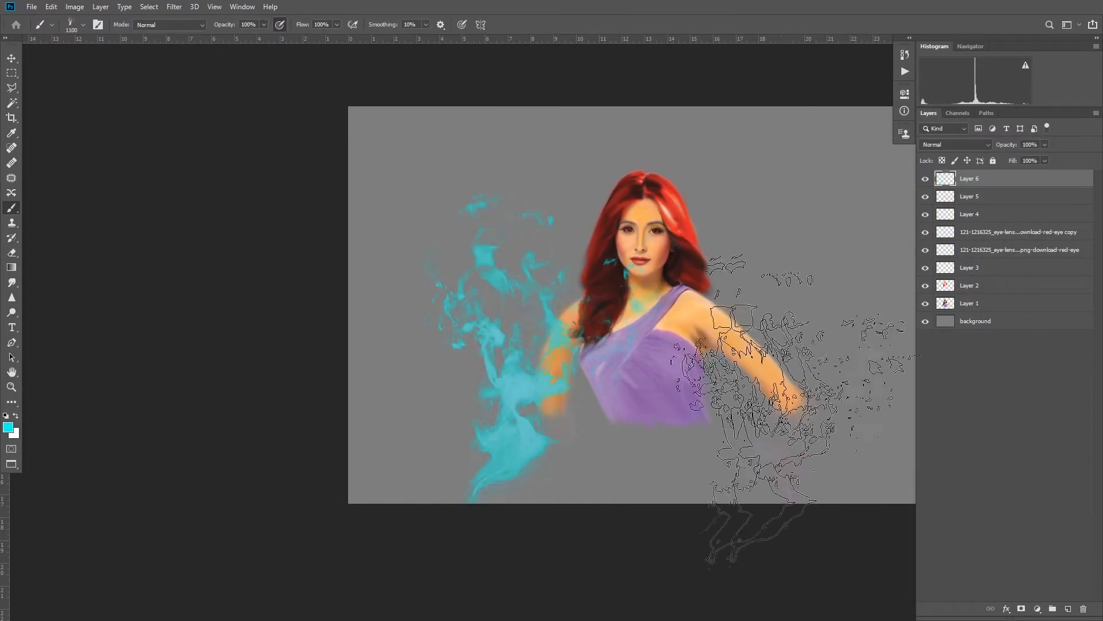
pyautogui.hotkey('ctrl', 'z')
# - Reduce the smoke brush to 800 px, adjust its tip and stamp cyan smoke over the arm beside the long hair
pyautogui.scroll(1, 650, 374)
pyautogui.press('[')
pyautogui.press('[')
pyautogui.press('[')
pyautogui.rightClick(563, 314)
pyautogui.click(468, 363)
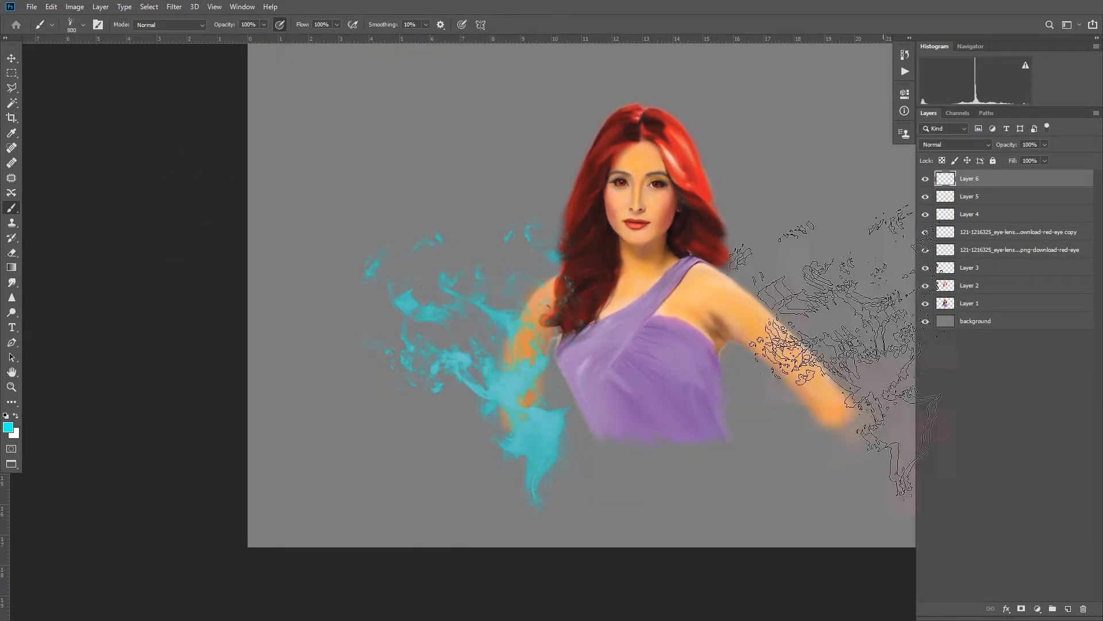
# - Adjust the smoke brush tip, choose a blue foreground colour and stamp smoke over the other arm
pyautogui.rightClick(710, 270)
pyautogui.click(8, 427)
pyautogui.moveTo(944, 225); pyautogui.dragTo(947, 287)
pyautogui.click(944, 193)
pyautogui.click(1046, 149)
pyautogui.click(816, 350)
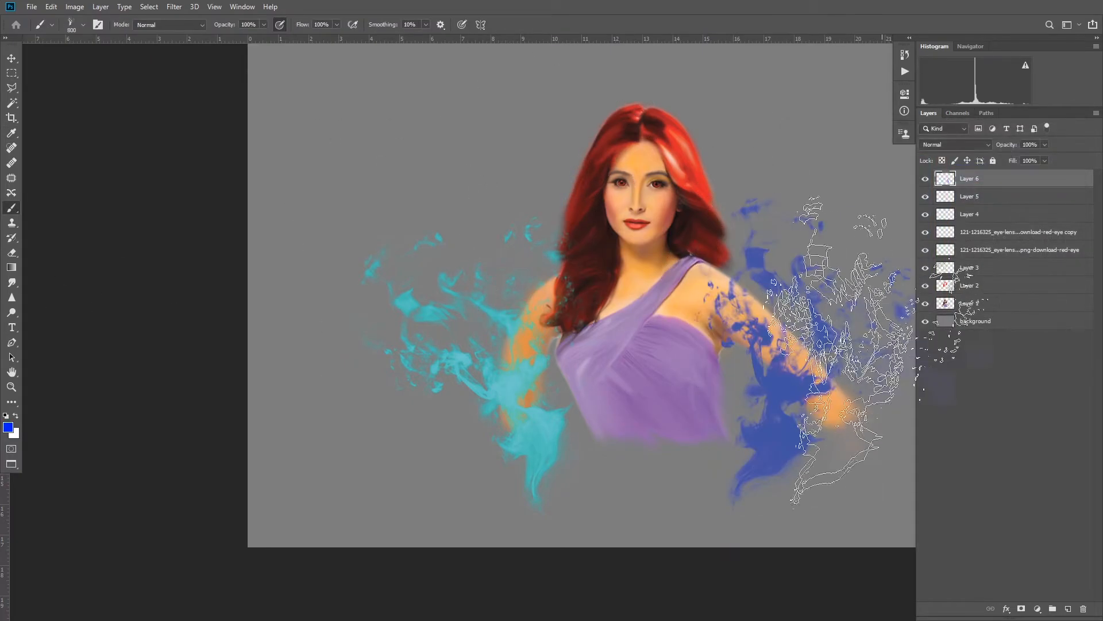
# - Choose a yellow foreground colour and stamp smaller smoke at both arm ends, using 400 px and 600 px brush sizes
pyautogui.click(8, 427)
pyautogui.click(945, 279)
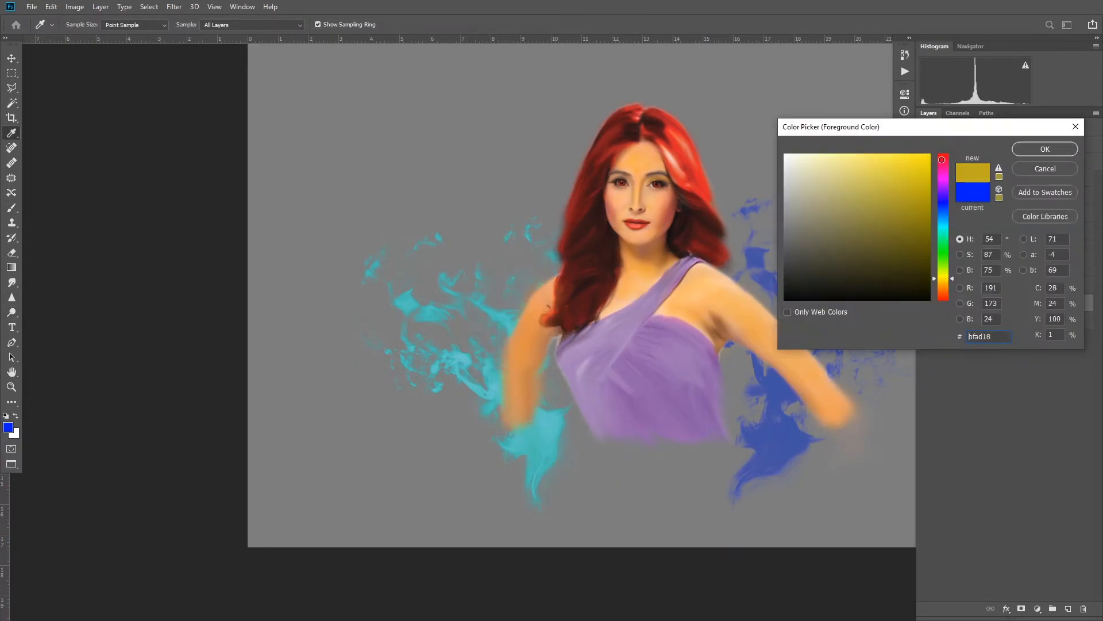
pyautogui.moveTo(909, 195); pyautogui.dragTo(930, 154)
pyautogui.click(1045, 149)
pyautogui.press('[')
pyautogui.press('[')
pyautogui.press('[')
pyautogui.press('[')
pyautogui.click(532, 387)
pyautogui.press(']')
pyautogui.press(']')
pyautogui.click(859, 368)
# - Enlarge the smoke brush to 1500 px, adjust its tip, choose a magenta foreground colour and stamp smoke behind the head
pyautogui.press(']')
pyautogui.press(']')
pyautogui.press(']')
pyautogui.press(']')
pyautogui.press(']')
pyautogui.press(']')
pyautogui.press(']')
pyautogui.press(']')
pyautogui.press(']')
pyautogui.rightClick(614, 188)
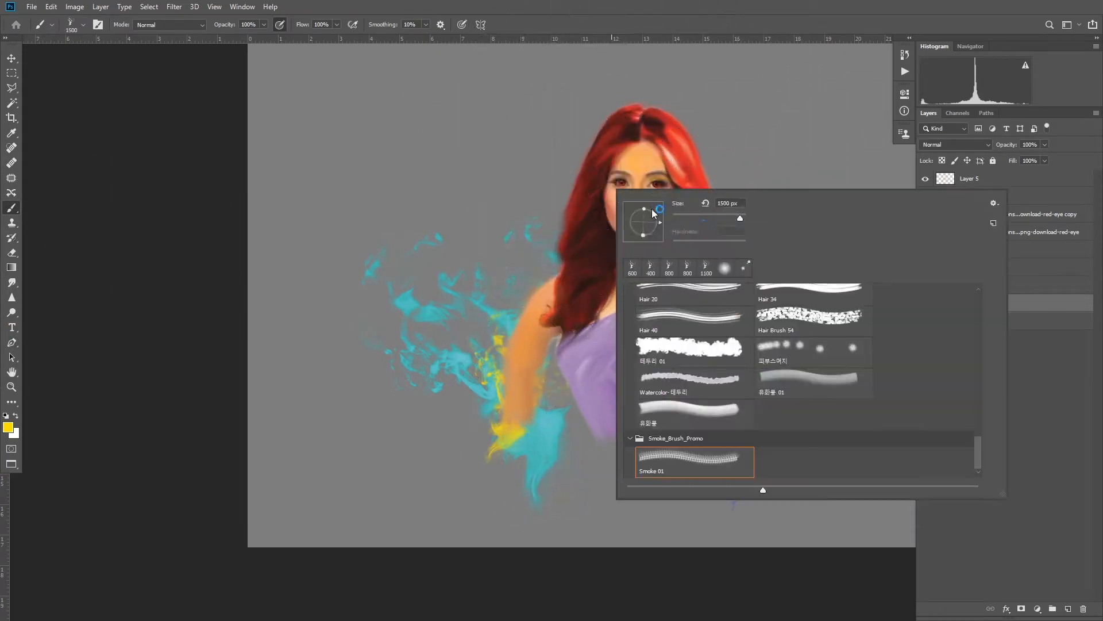
pyautogui.moveTo(661, 220); pyautogui.dragTo(659, 214)
pyautogui.click(8, 427)
pyautogui.click(947, 179)
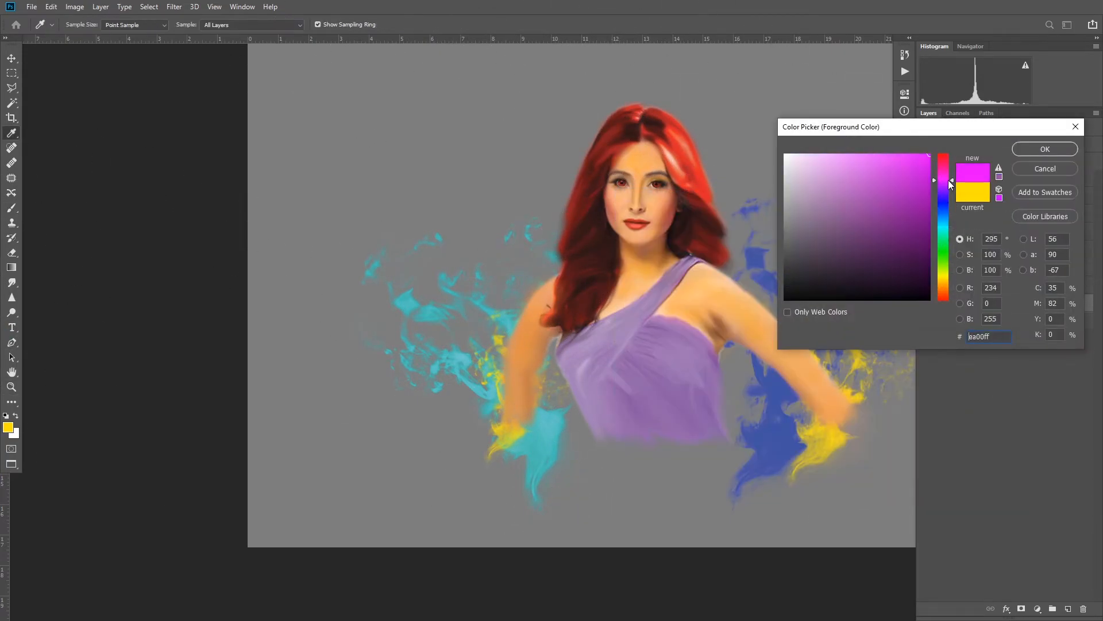
pyautogui.click(1046, 148)
pyautogui.click(639, 231)
# - Reduce the smoke brush to 1100 px and try another magenta stamp beside the long hair
pyautogui.press('[')
pyautogui.press('[')
pyautogui.press('[')
pyautogui.press('[')
pyautogui.click(516, 267)
pyautogui.hotkey('ctrl', 'z')
pyautogui.scroll(-3, 661, 262)
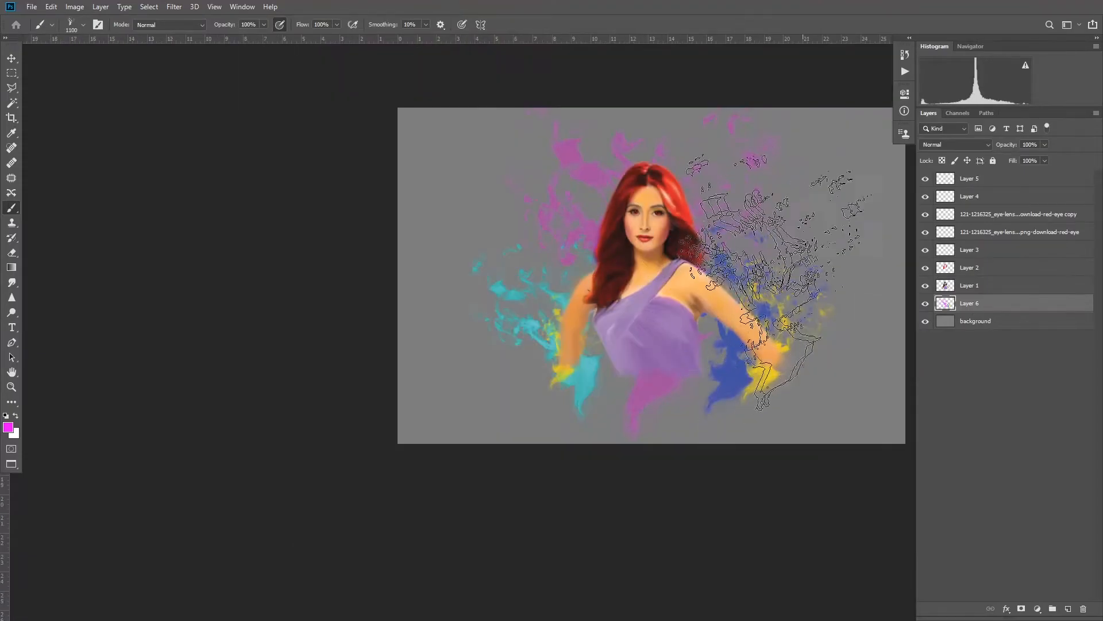
# - Choose a green foreground colour, reduce the smoke brush to 800 px and stamp smoke between the dress and the arm beside the long hair
pyautogui.click(8, 427)
pyautogui.click(947, 254)
pyautogui.click(1045, 149)
pyautogui.press('[')
pyautogui.press('[')
pyautogui.press('[')
pyautogui.click(621, 344)
# - Choose a red foreground colour and stamp smoke between the dress and the other arm, undoing the extra stamp
pyautogui.click(8, 427)
pyautogui.click(943, 154)
pyautogui.click(1038, 144)
pyautogui.click(739, 348)
pyautogui.click(693, 362)
pyautogui.hotkey('ctrl', 'z')
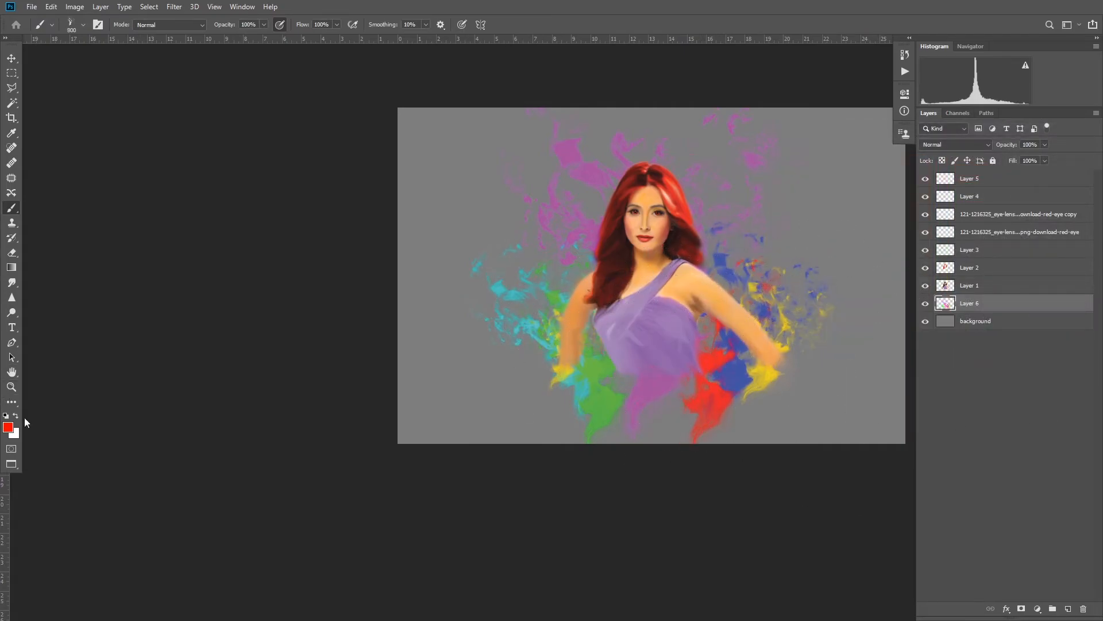
# - Choose an orange foreground colour and stamp smoke outside the arm beside the long hair and below the dress, adjusting the brush tip between stamps
pyautogui.click(8, 427)
pyautogui.click(944, 288)
pyautogui.click(1045, 149)
pyautogui.rightClick(503, 282)
pyautogui.click(514, 320)
pyautogui.rightClick(775, 298)
pyautogui.moveTo(751, 276); pyautogui.dragTo(758, 293)
pyautogui.click(660, 346)
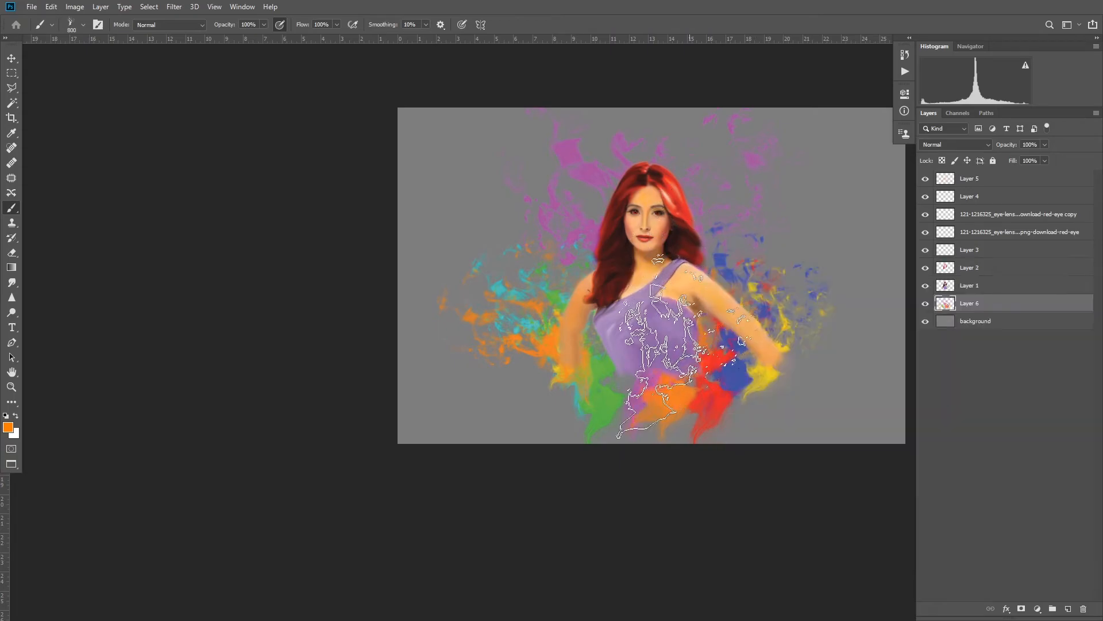
# - Stamp light violet smoke below the dress and magenta smoke around the arm with the yellow and blue smoke
pyautogui.click(8, 427)
pyautogui.click(944, 195)
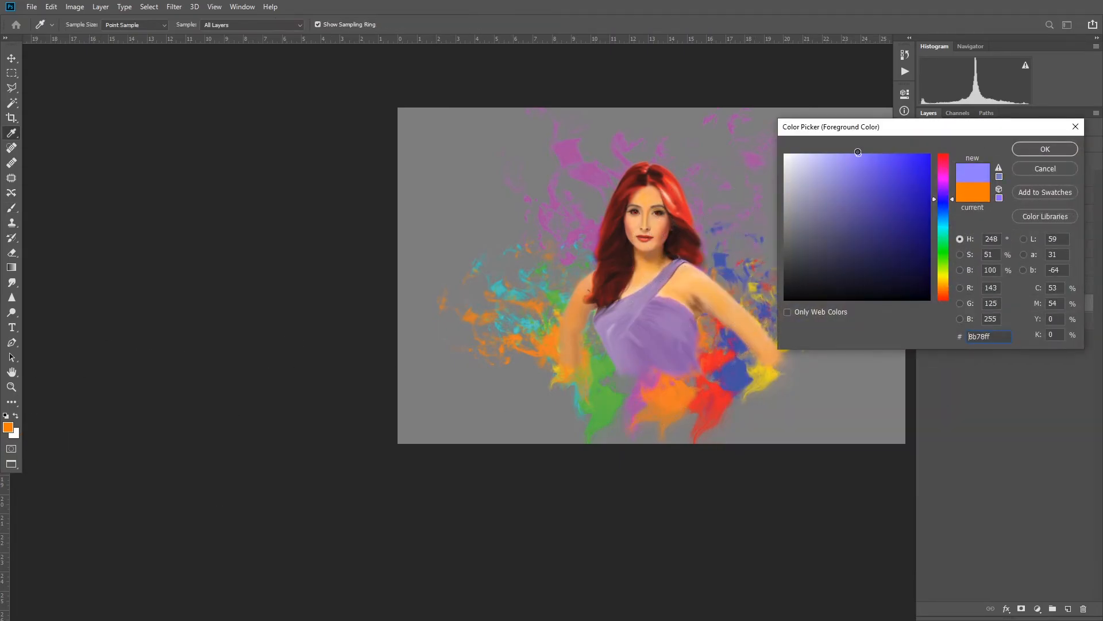
pyautogui.click(1046, 149)
pyautogui.click(8, 427)
pyautogui.click(944, 172)
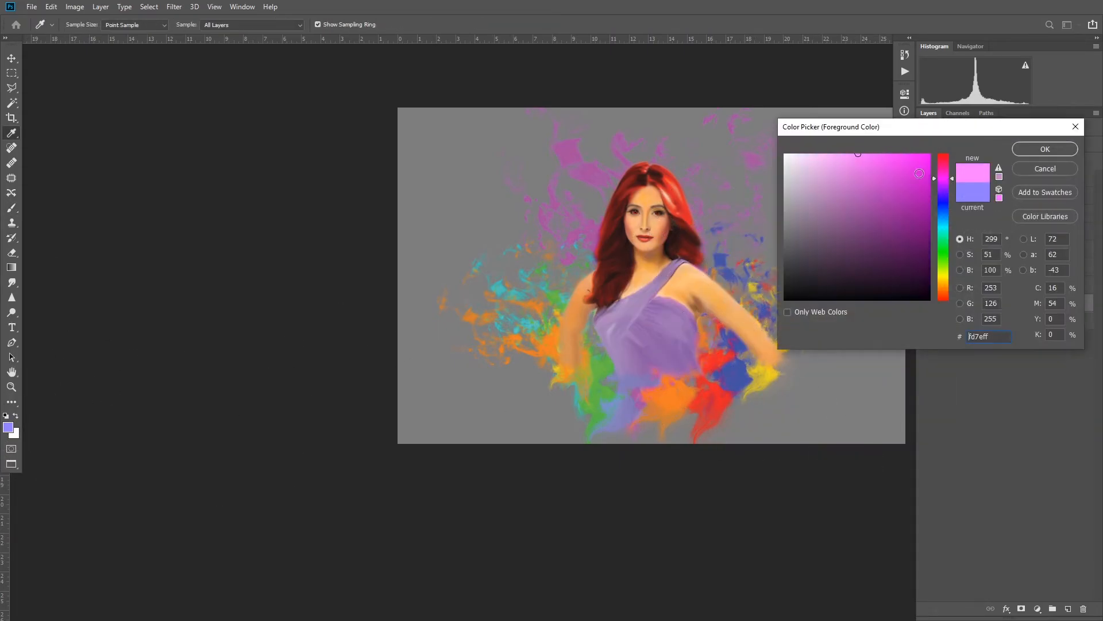
pyautogui.click(1045, 149)
pyautogui.rightClick(705, 327)
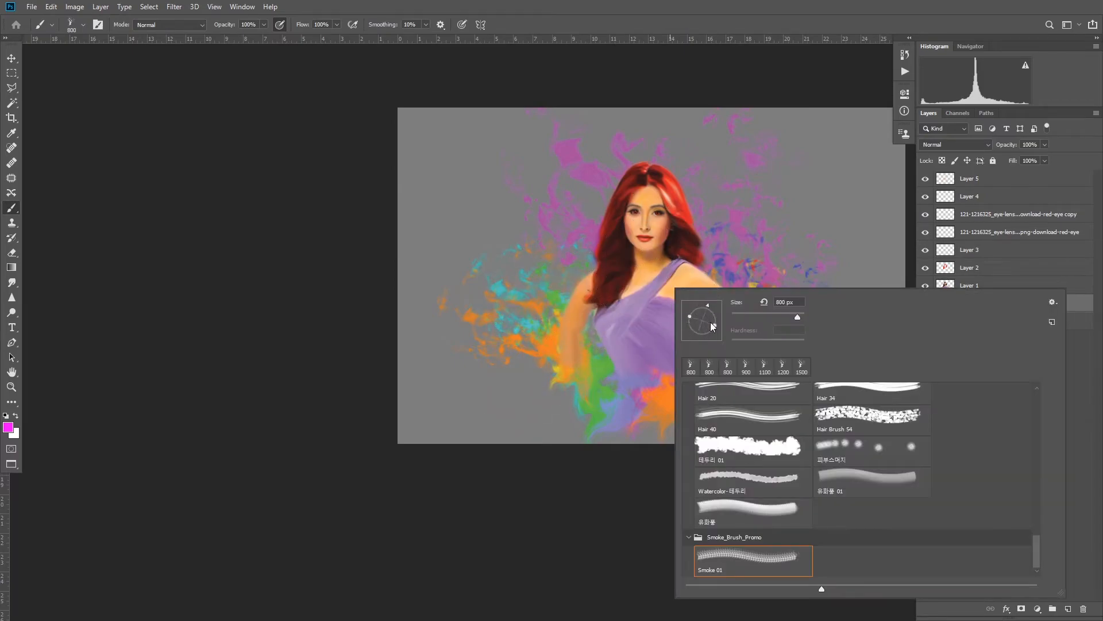
# - Choose an orange foreground colour, flatten the smoke brush tip, enlarge the brush to 2000 px and stamp horizontal streaks across the torso
pyautogui.click(8, 427)
pyautogui.moveTo(943, 172); pyautogui.dragTo(946, 290)
pyautogui.click(1046, 149)
pyautogui.rightClick(716, 282)
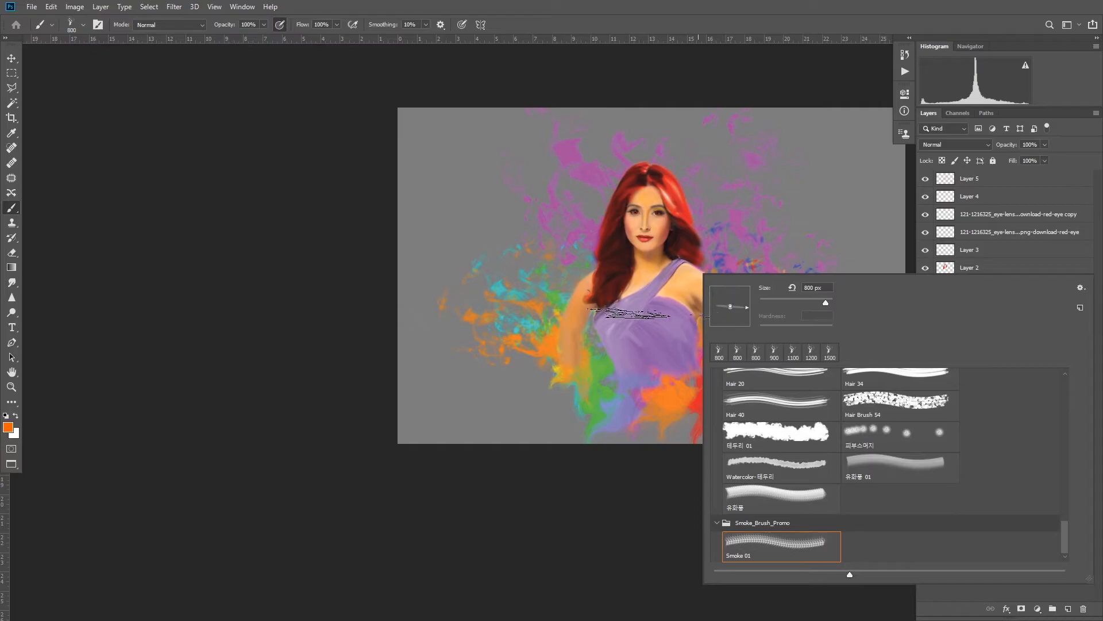
pyautogui.click(646, 314)
pyautogui.press(']')
pyautogui.press(']')
pyautogui.press(']')
pyautogui.press(']')
pyautogui.press(']')
pyautogui.press(']')
pyautogui.press(']')
pyautogui.press(']')
pyautogui.press(']')
pyautogui.press(']')
pyautogui.press(']')
pyautogui.press(']')
pyautogui.click(654, 323)
# - Fine-tune the flattened brush tip and stamp streaks beyond both arms, using a red-orange foreground colour for the second side
pyautogui.rightClick(639, 285)
pyautogui.moveTo(687, 322); pyautogui.dragTo(692, 320)
pyautogui.click(494, 316)
pyautogui.rightClick(650, 322)
pyautogui.click(8, 427)
pyautogui.moveTo(943, 254); pyautogui.dragTo(949, 297)
pyautogui.click(1045, 149)
pyautogui.click(776, 323)
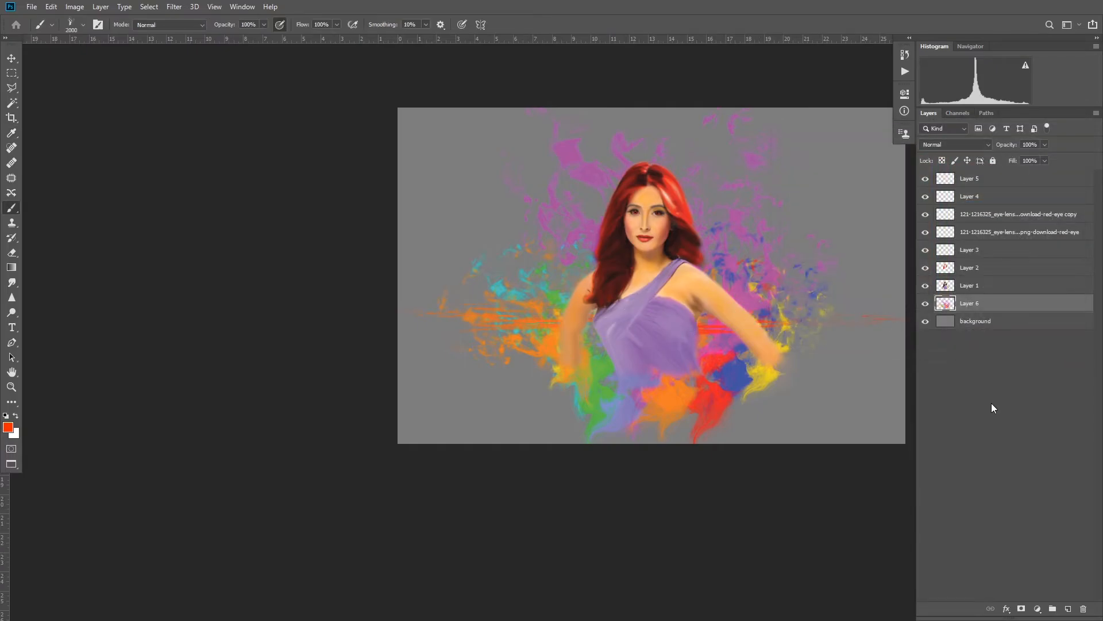
# - Readjust the smoke brush tip, reduce the brush to 1300 px and try red-orange stamps around the figure
pyautogui.rightClick(608, 253)
pyautogui.moveTo(549, 242); pyautogui.dragTo(549, 257)
pyautogui.click(512, 252)
pyautogui.press('[')
pyautogui.press('[')
pyautogui.press('[')
pyautogui.press('[')
pyautogui.press('[')
pyautogui.press('[')
pyautogui.press('[')
pyautogui.click(599, 294)
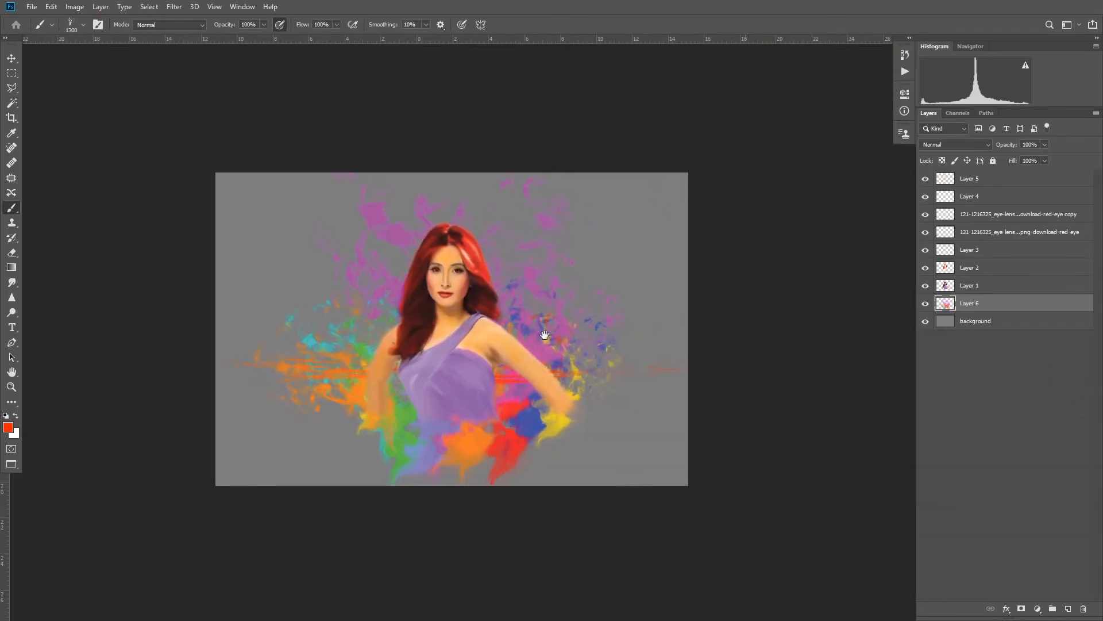
# - Reduce the smoke brush to 800 px, rotate its tip, choose an orange foreground colour and stamp smoke behind the arm near the blue smoke
pyautogui.hotkey('ctrl', '+')
pyautogui.press('[')
pyautogui.press('[')
pyautogui.press('[')
pyautogui.press('[')
pyautogui.rightClick(535, 345)
pyautogui.moveTo(584, 322); pyautogui.dragTo(575, 306)
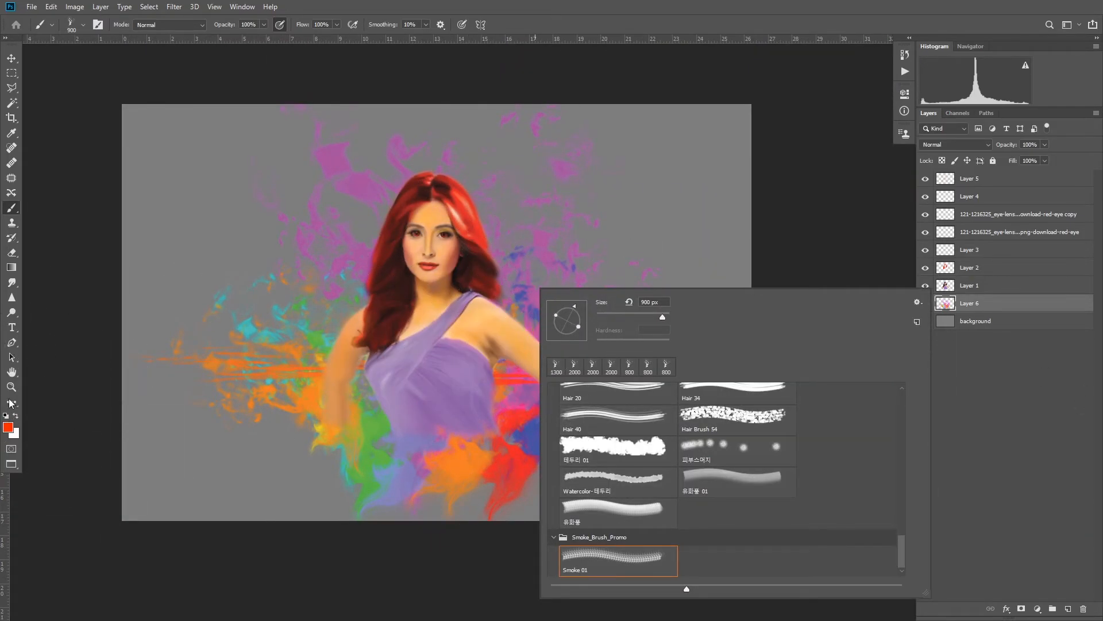
pyautogui.click(8, 427)
pyautogui.moveTo(941, 277); pyautogui.dragTo(941, 288)
pyautogui.click(1044, 148)
pyautogui.press('[')
pyautogui.click(540, 403)
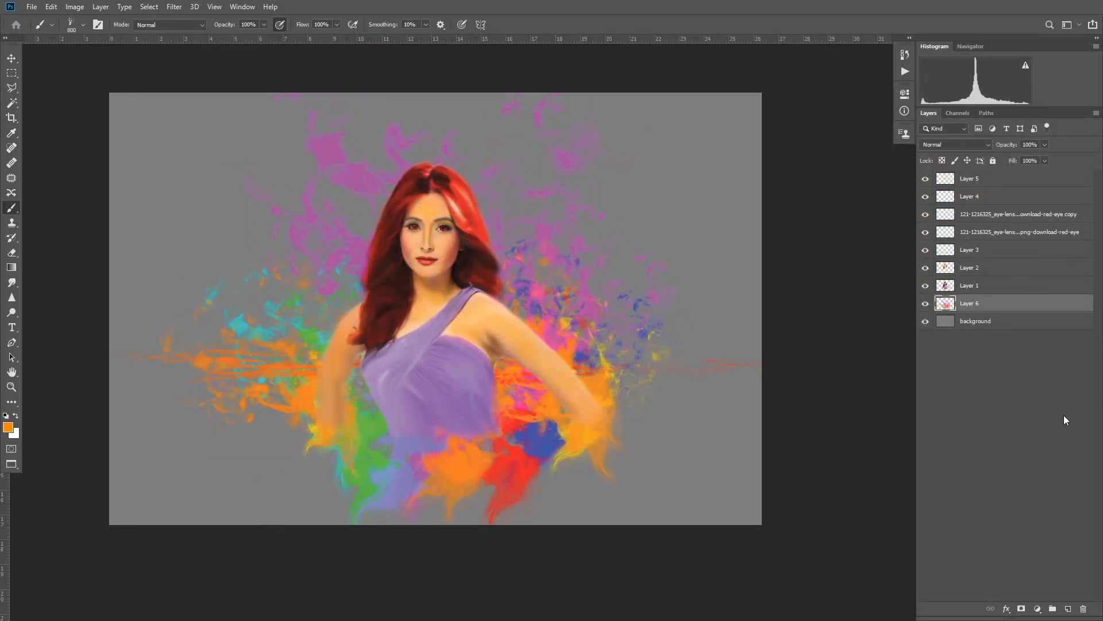
# - Stamp all visible layers into a new top layer and select the Dodge tool
pyautogui.hotkey('ctrl', 'alt', 'shift', 'e')
pyautogui.moveTo(12, 312); pyautogui.dragTo(48, 316)
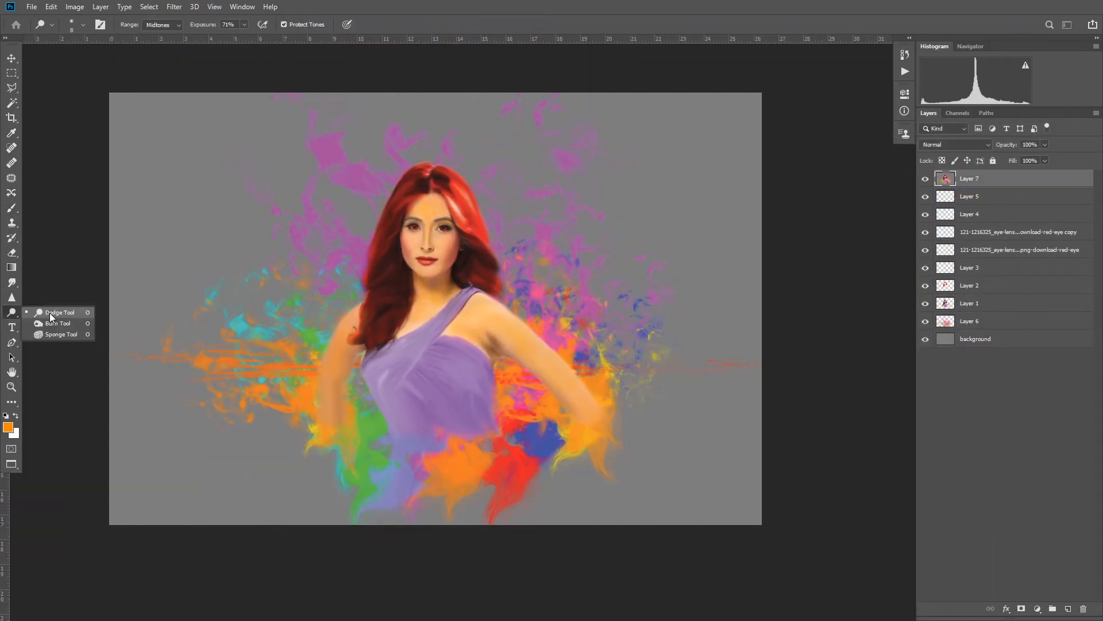
pyautogui.click(48, 316)
pyautogui.scroll(5, 439, 184)
# - Apply the Camera Raw Filter to the merged layer with Exposure +0.40 and Highlights -38
pyautogui.click(174, 7)
pyautogui.click(209, 64)
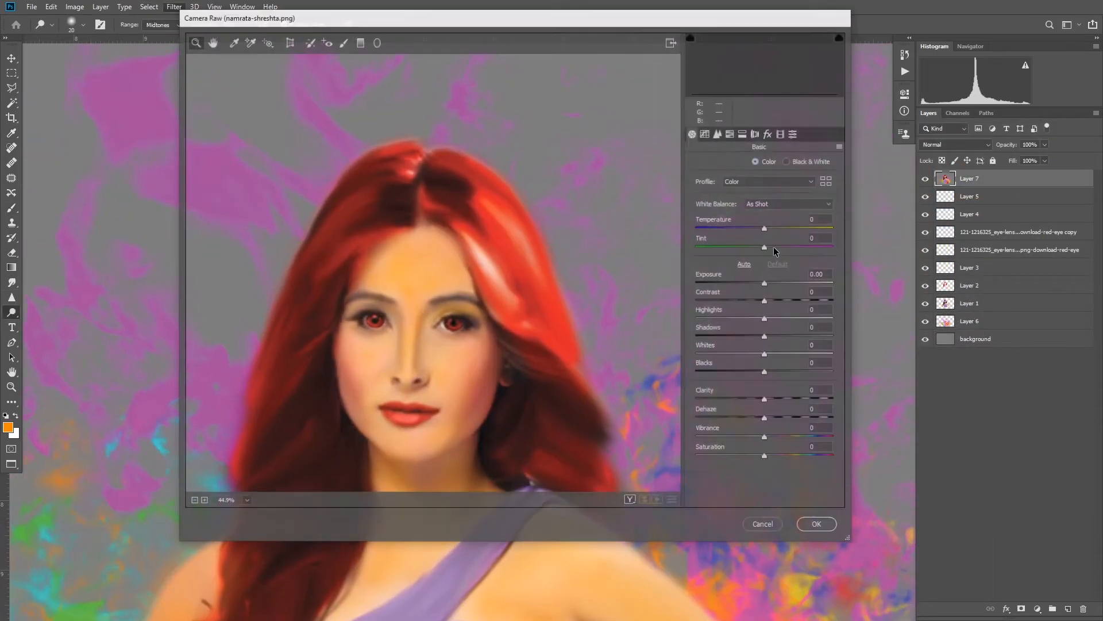
pyautogui.moveTo(766, 318); pyautogui.dragTo(740, 323)
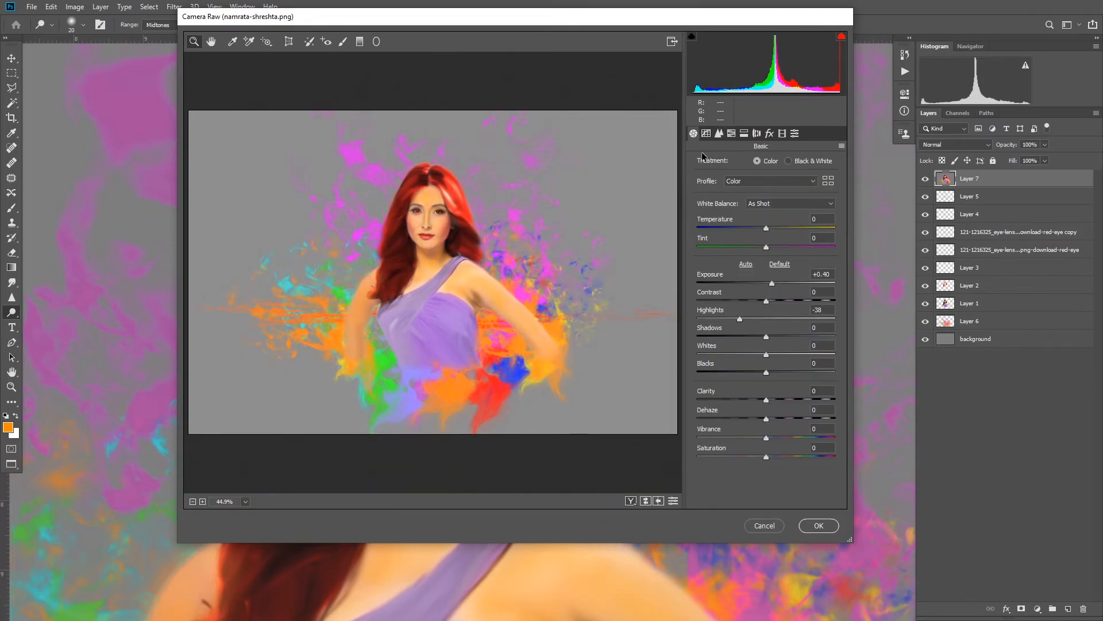
pyautogui.click(819, 525)
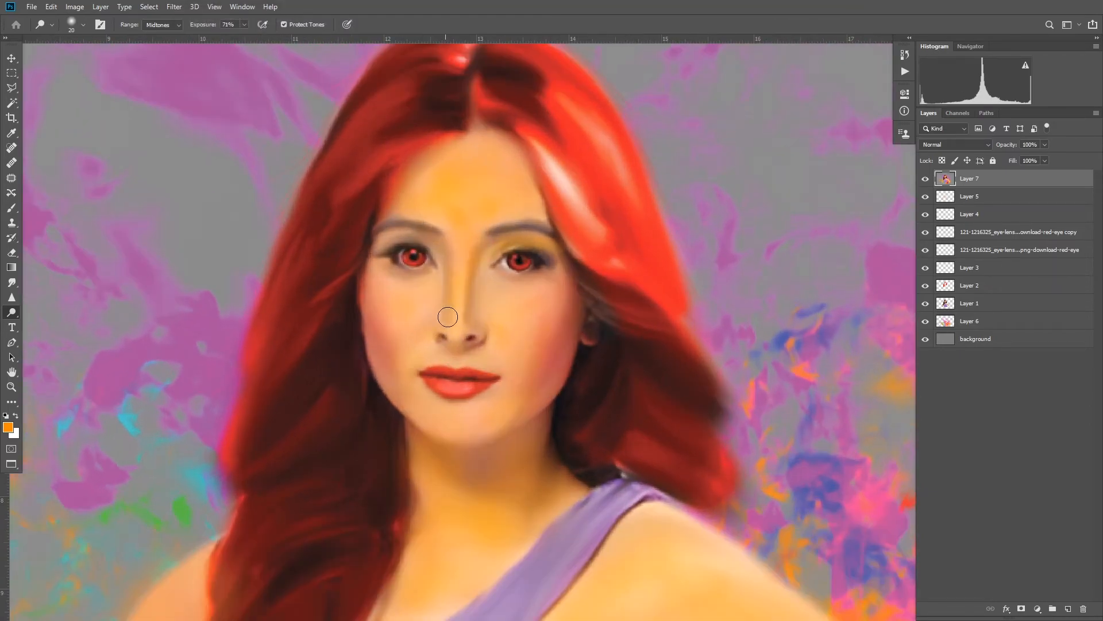
# - Try to lighten the bridge of the nose with the Dodge tool at 71% exposure
pyautogui.press(']')
pyautogui.press(']')
pyautogui.press(']')
pyautogui.moveTo(461, 329); pyautogui.dragTo(459, 279)
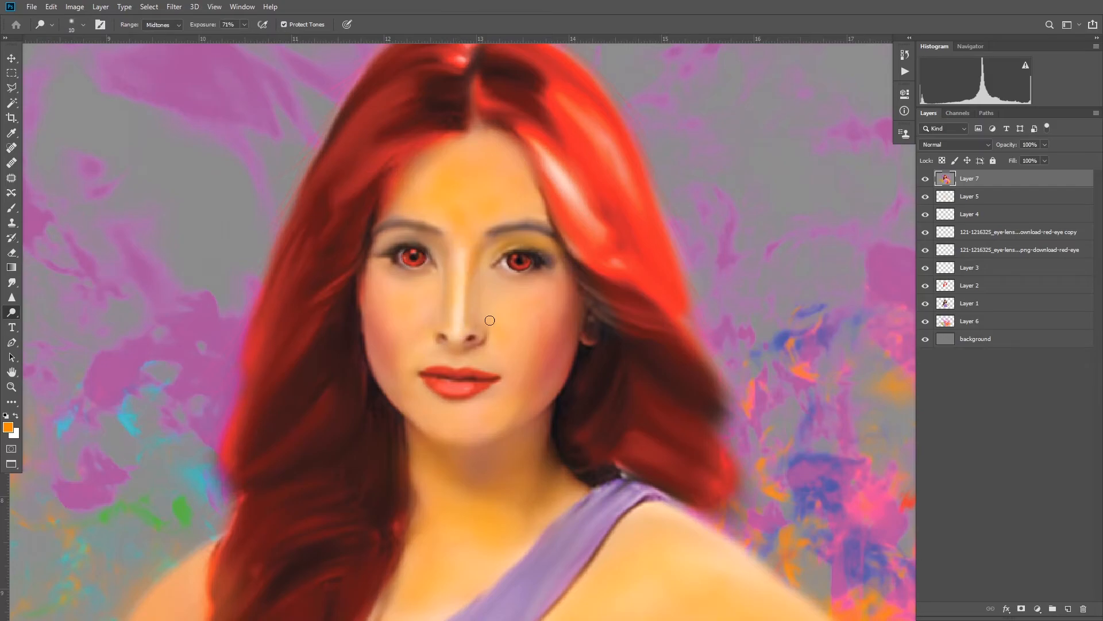
pyautogui.hotkey('ctrl', 'z')
# - Lighten the nose bridge and cheeks with the Dodge tool, lowering its exposure to 43% and then 21%
pyautogui.press(']')
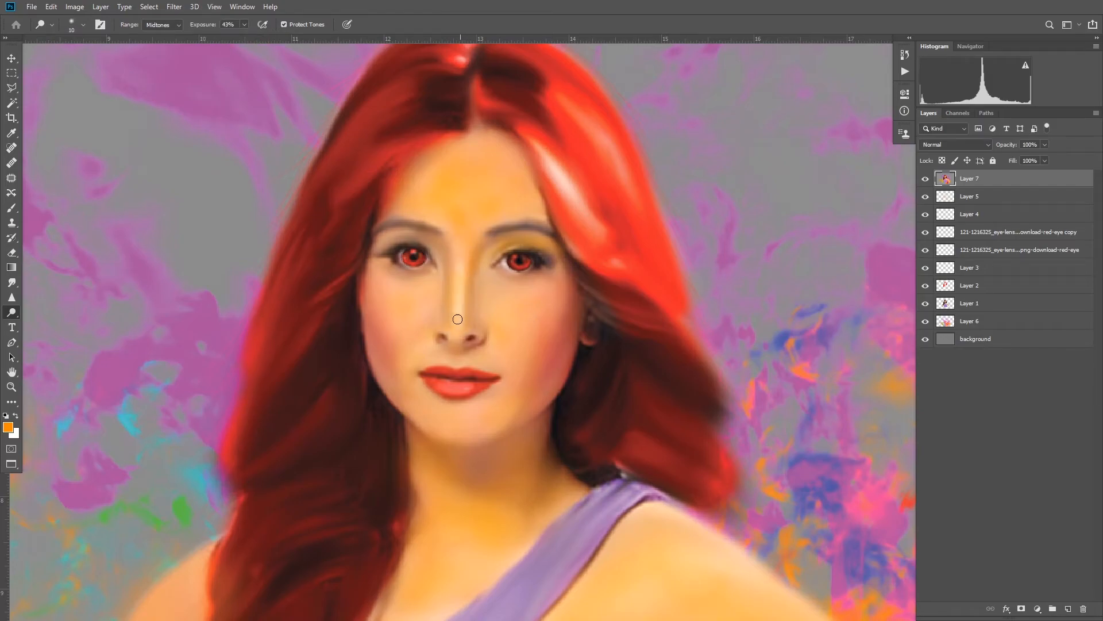
pyautogui.click(533, 321)
pyautogui.press('[')
pyautogui.click(233, 39)
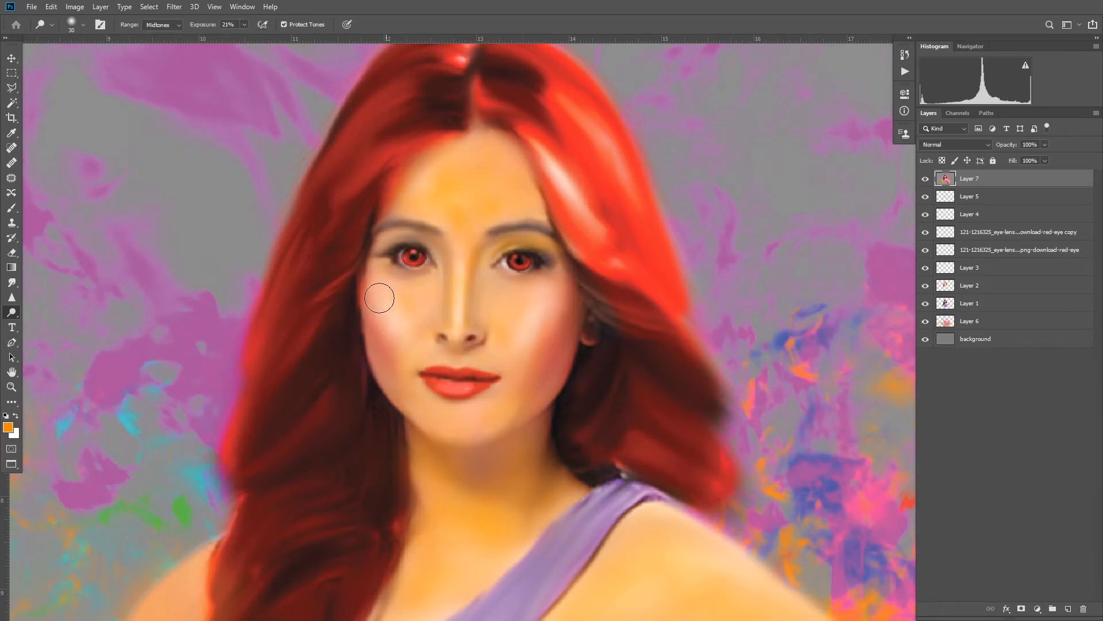
# - Add a highlight to the lower lip with a small Dodge brush at 21% exposure
pyautogui.scroll(-4, 380, 299)
pyautogui.scroll(6, 505, 354)
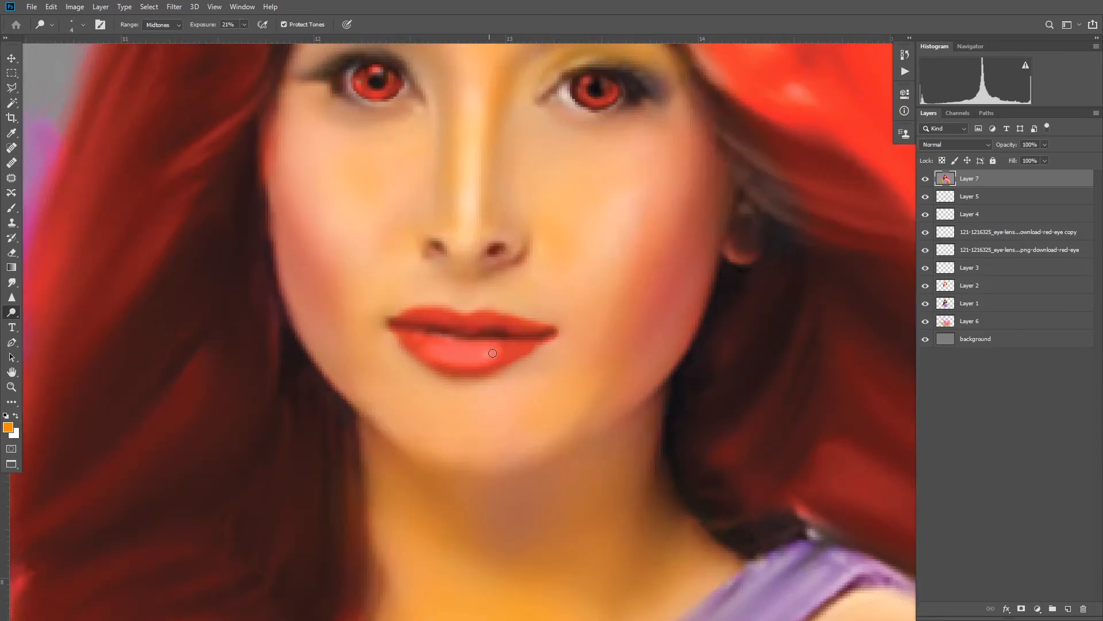
pyautogui.hotkey('ctrl', '0')
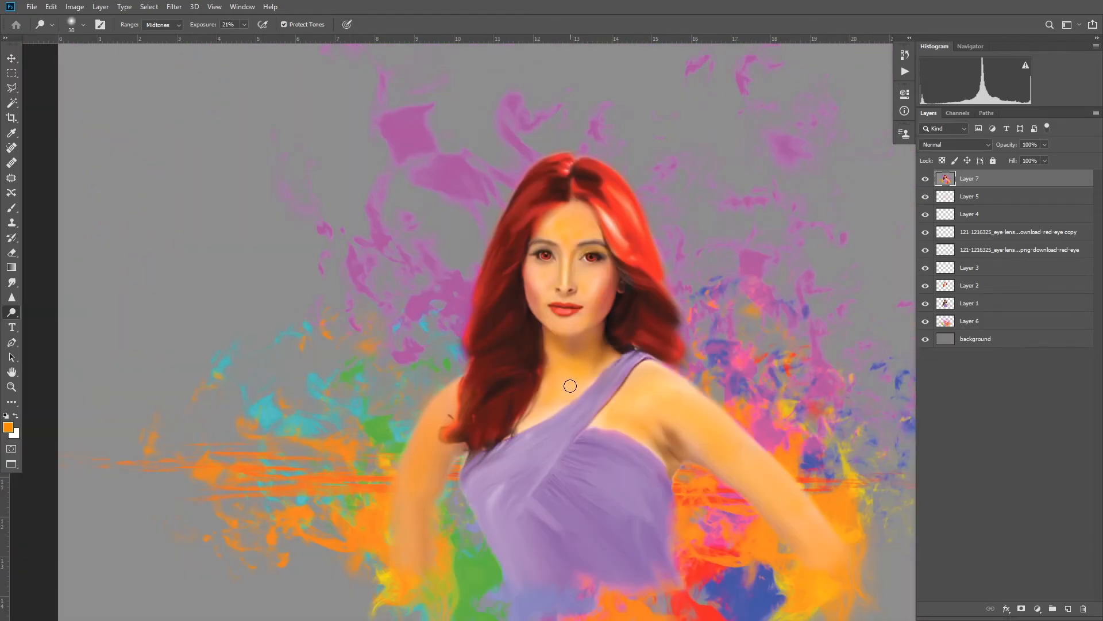
pyautogui.scroll(4, 571, 245)
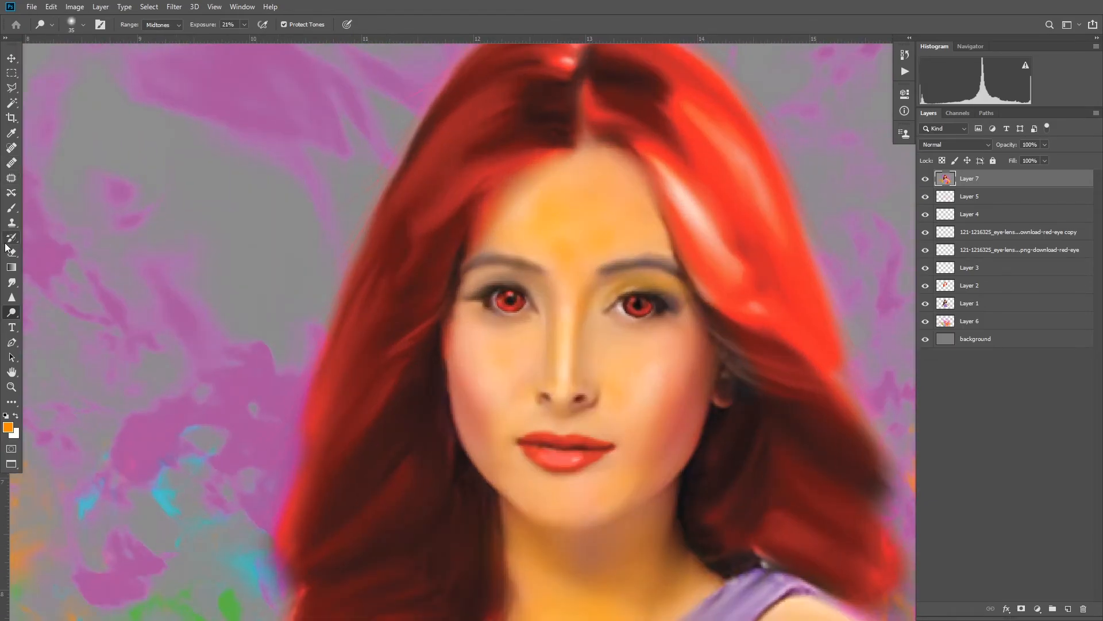
# - Select a soft round brush, reduce it to 30 px and glaze the forehead with orange at 16% opacity
pyautogui.click(11, 209)
pyautogui.rightClick(613, 214)
pyautogui.scroll(1, 952, 427)
pyautogui.moveTo(978, 466); pyautogui.dragTo(984, 345)
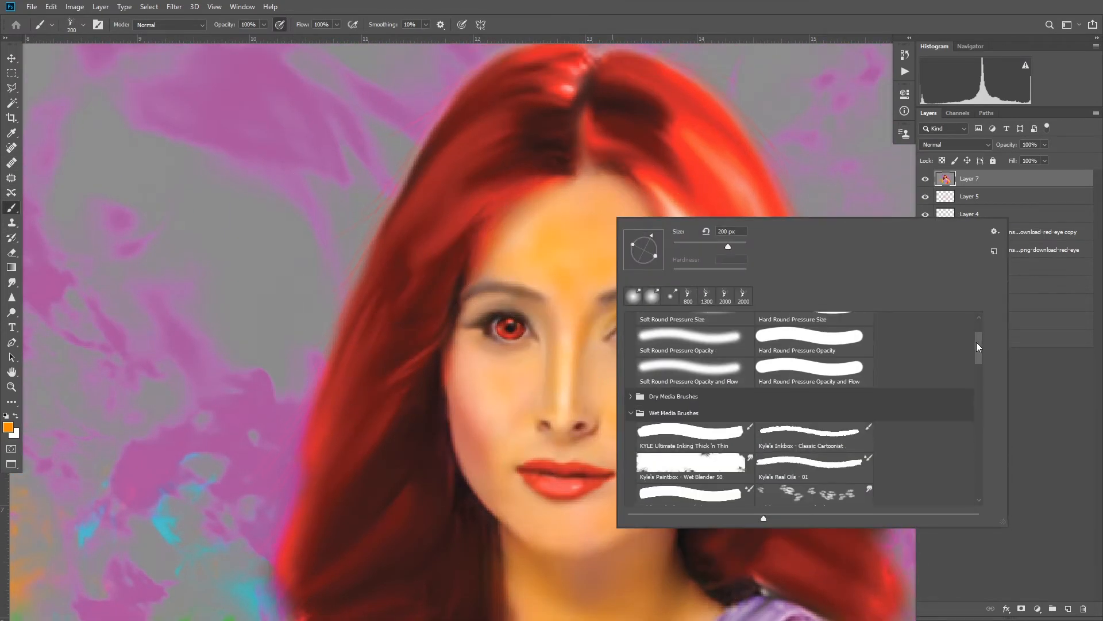
pyautogui.doubleClick(634, 296)
pyautogui.press('[')
pyautogui.press('[')
pyautogui.press('[')
pyautogui.press('[')
pyautogui.press('[')
pyautogui.press('[')
pyautogui.press('[')
pyautogui.press('[')
pyautogui.press('[')
pyautogui.press('[')
pyautogui.press('[')
pyautogui.click(525, 235)
pyautogui.hotkey('ctrl', 'z')
pyautogui.click(511, 247)
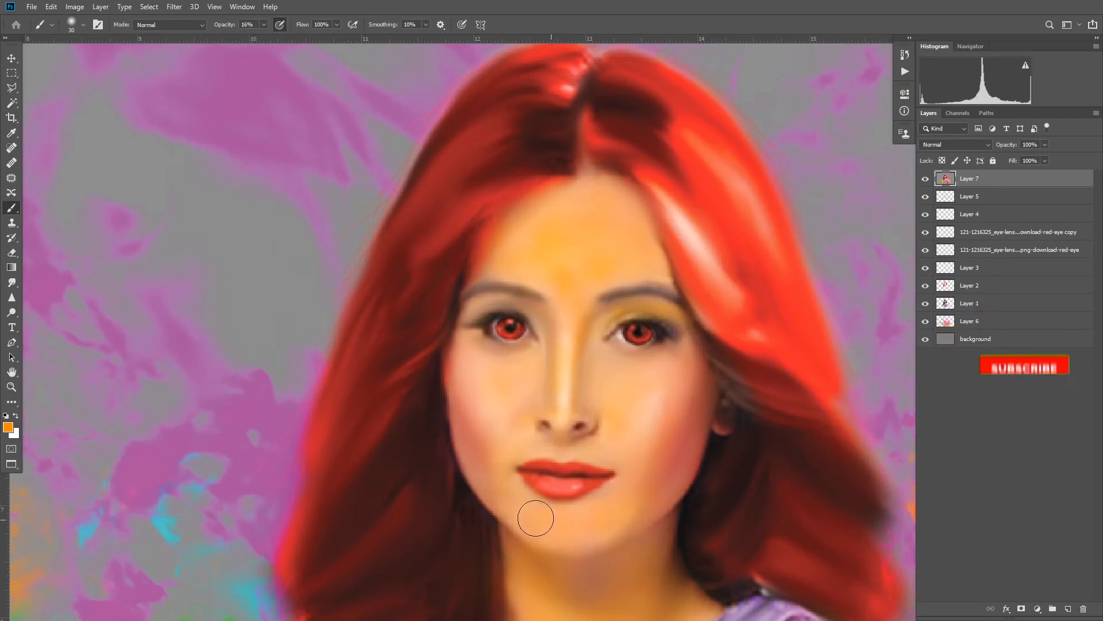
# - Adjust the soft brush to 25 px and glaze orange over the chin and lower face at 16% opacity
pyautogui.press('[')
pyautogui.press('[')
pyautogui.press('[')
pyautogui.press(']')
pyautogui.press(']')
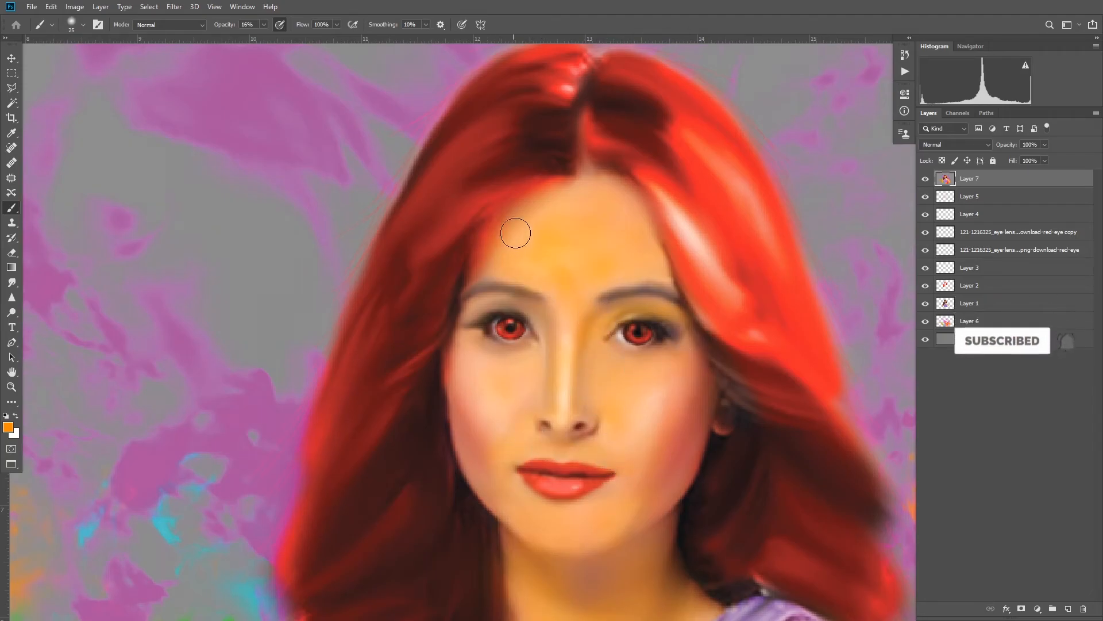
# - Touch up the forehead with the Dodge tool at 21% exposure, using a brush reduced to 25 px
pyautogui.scroll(-2, 604, 358)
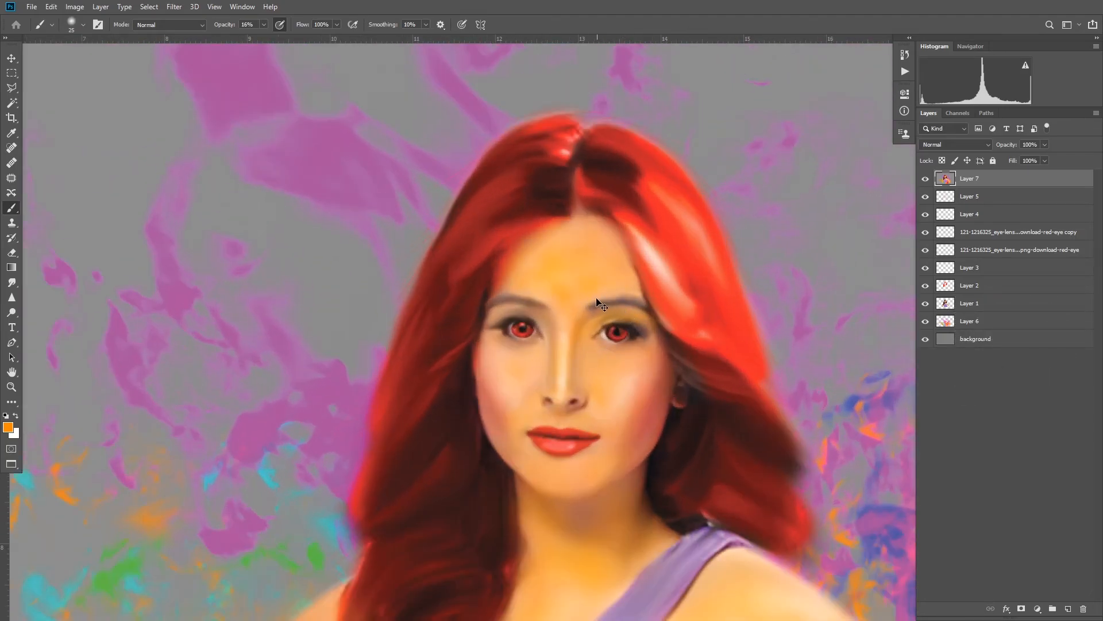
pyautogui.press('o')
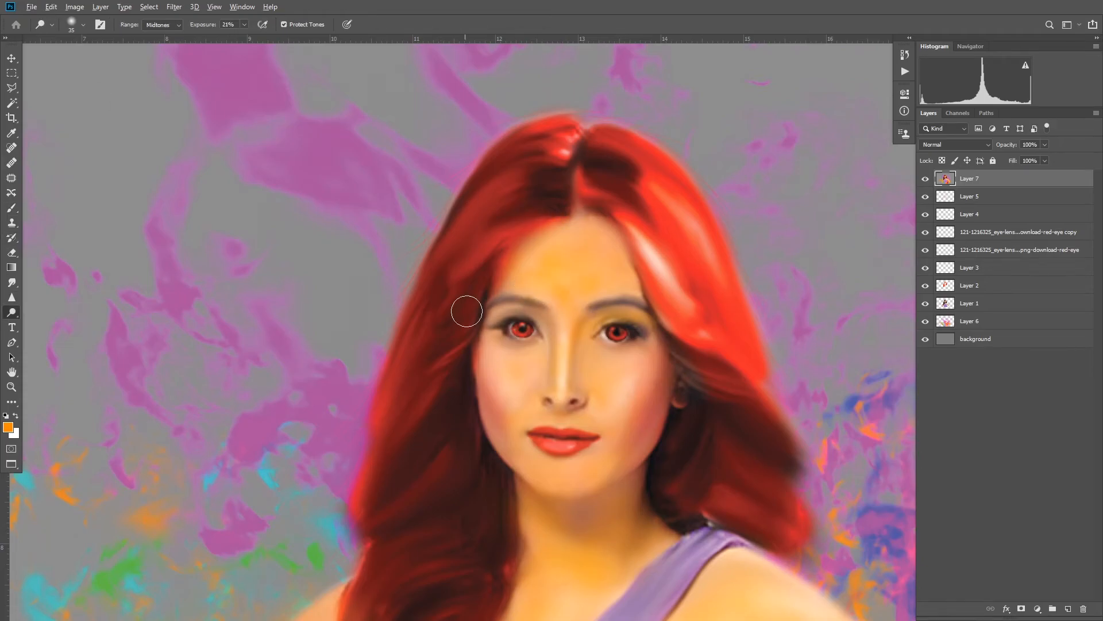
pyautogui.scroll(2, 616, 276)
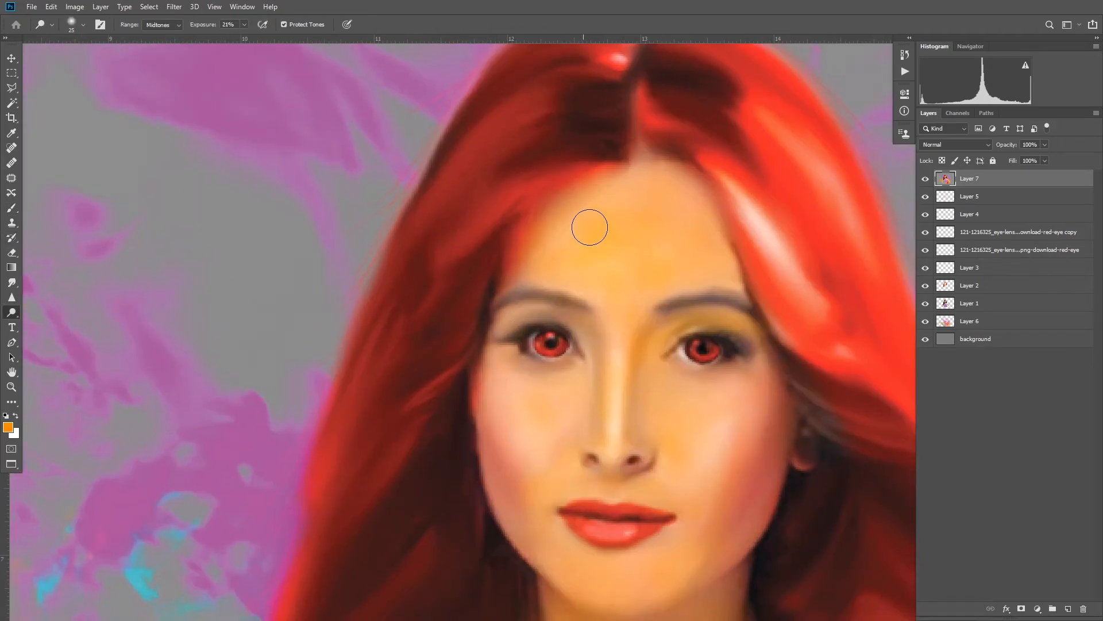
pyautogui.scroll(-3, 632, 299)
# - Return to the soft orange brush at 16% opacity and enlarge it to 45 px
pyautogui.click(11, 208)
pyautogui.scroll(-3, 640, 289)
pyautogui.scroll(4, 626, 304)
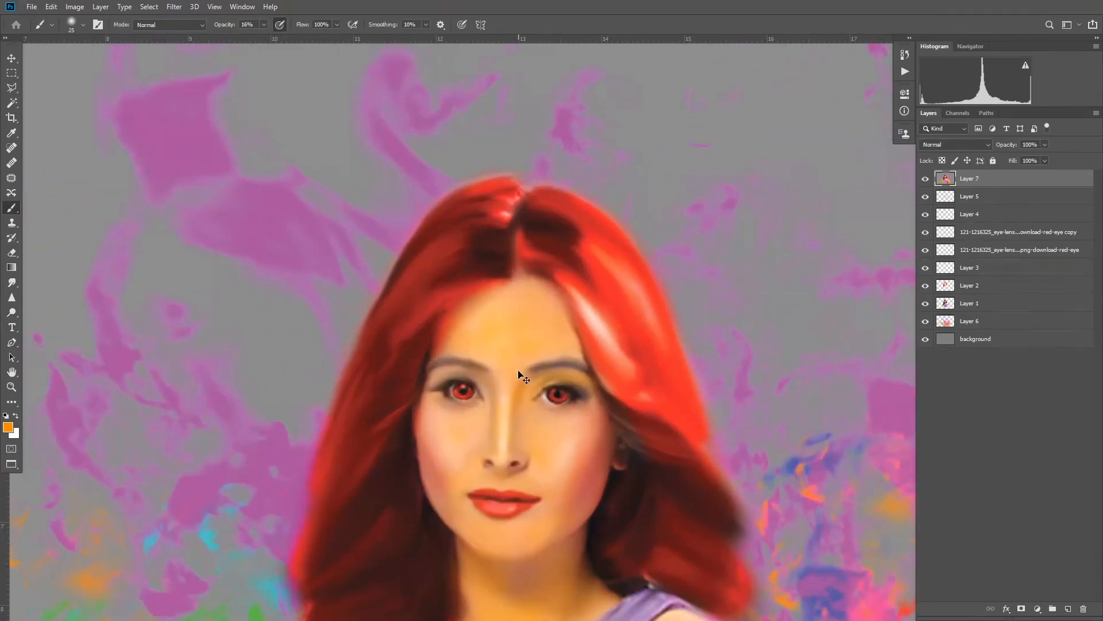
pyautogui.scroll(-2, 651, 402)
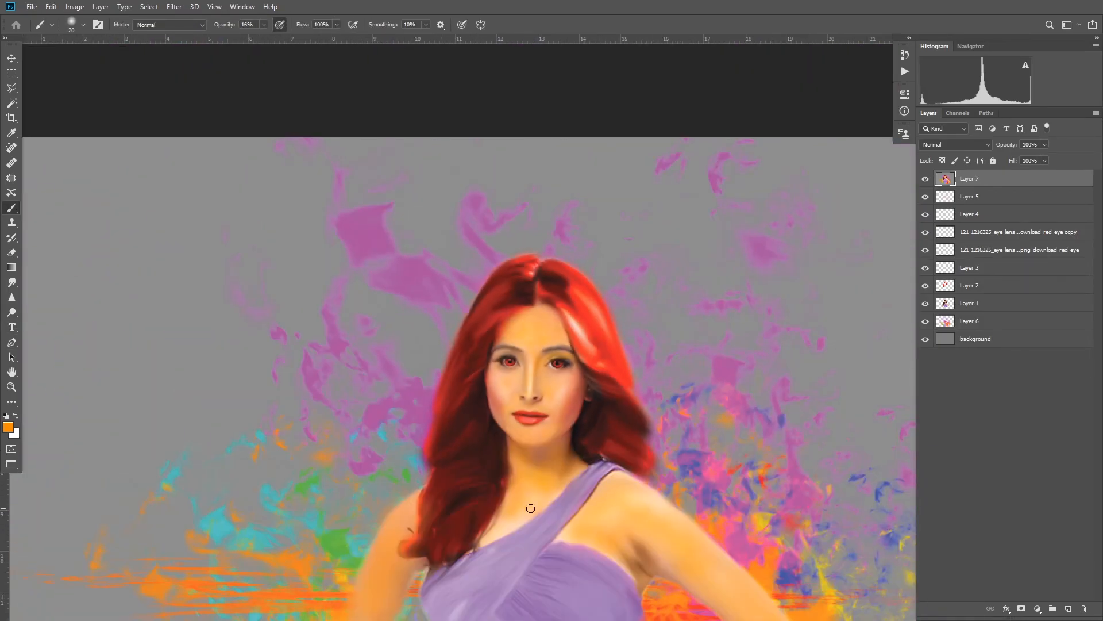
pyautogui.press(']')
pyautogui.scroll(-3, 638, 492)
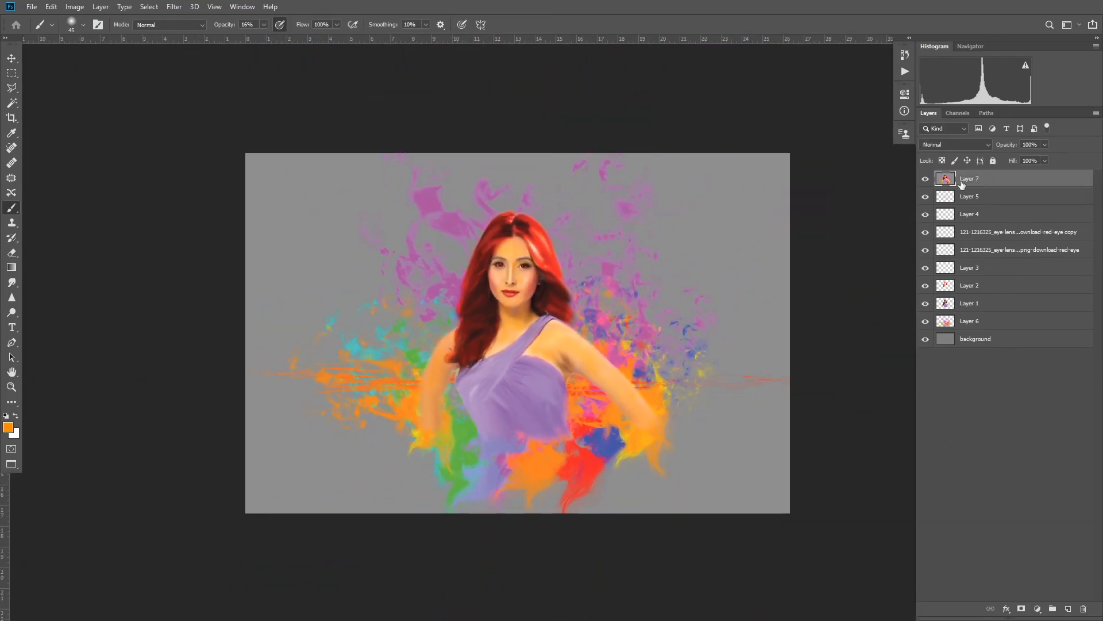
# - Open Layer 7 in the Camera Raw Filter and smooth the painting with luminance noise reduction
pyautogui.click(174, 7)
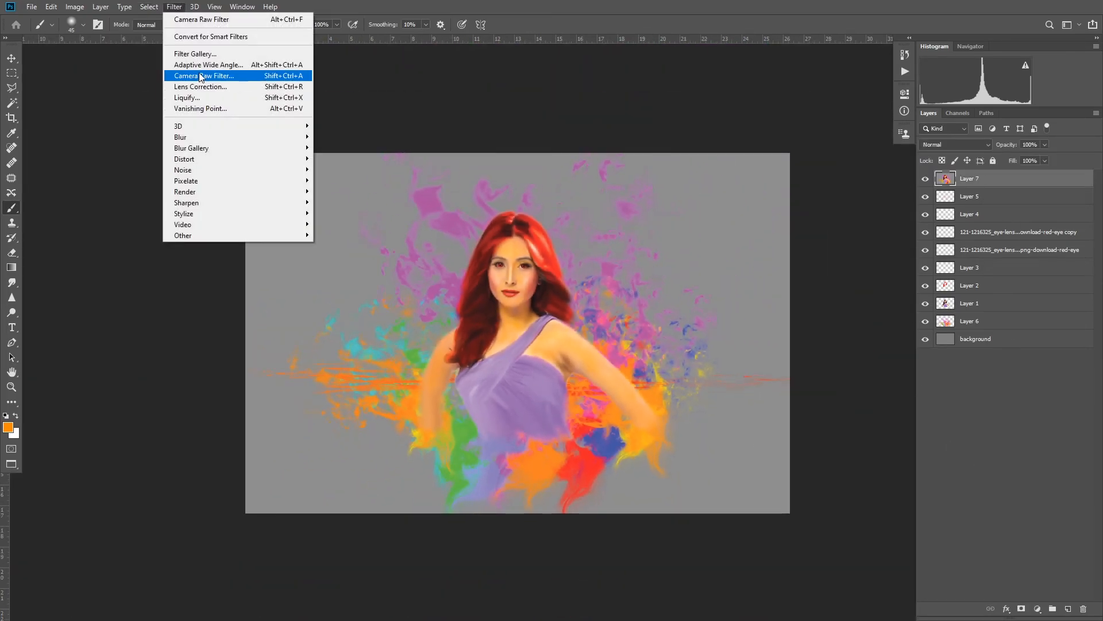
pyautogui.click(218, 74)
pyautogui.click(718, 133)
pyautogui.click(522, 234)
pyautogui.moveTo(698, 276); pyautogui.dragTo(747, 276)
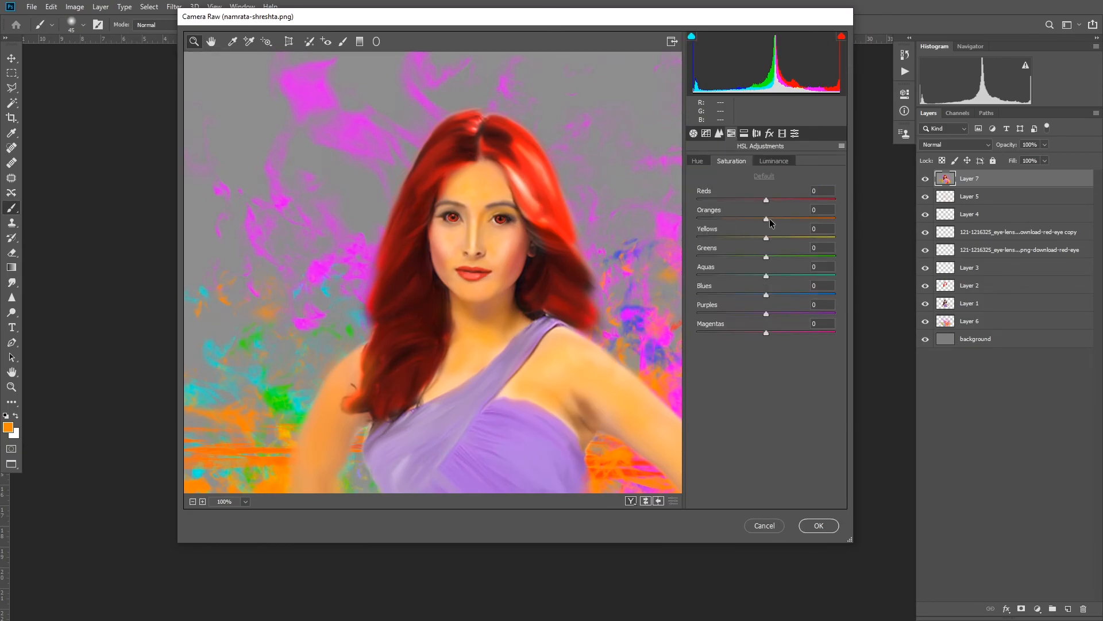
# - Set HSL saturation to Reds +65, Oranges +53, Greens +30, Aquas +48 and Blues +46, and add a warm split-toning tint
pyautogui.moveTo(766, 219); pyautogui.dragTo(803, 219)
pyautogui.hotkey('ctrl', '-')
pyautogui.hotkey('ctrl', '-')
pyautogui.moveTo(766, 256); pyautogui.dragTo(799, 276)
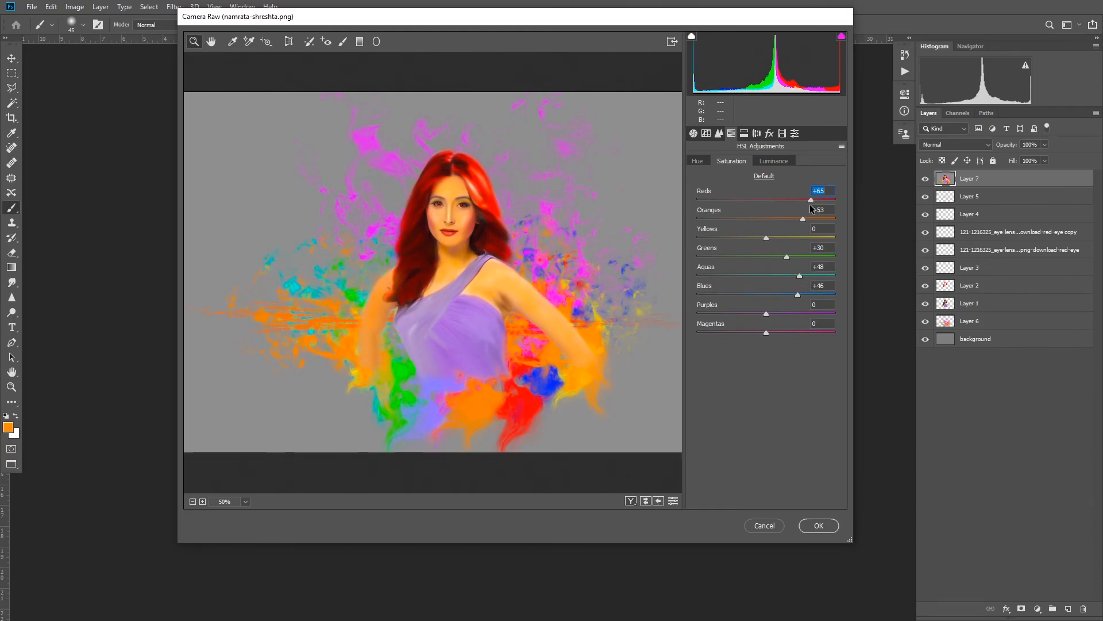
pyautogui.click(743, 133)
pyautogui.moveTo(698, 286); pyautogui.dragTo(758, 283)
# - Darken the image edges with a subtle vignette, set vibrance to +5 and apply the Camera Raw adjustments
pyautogui.click(770, 133)
pyautogui.hotkey('ctrl', '-')
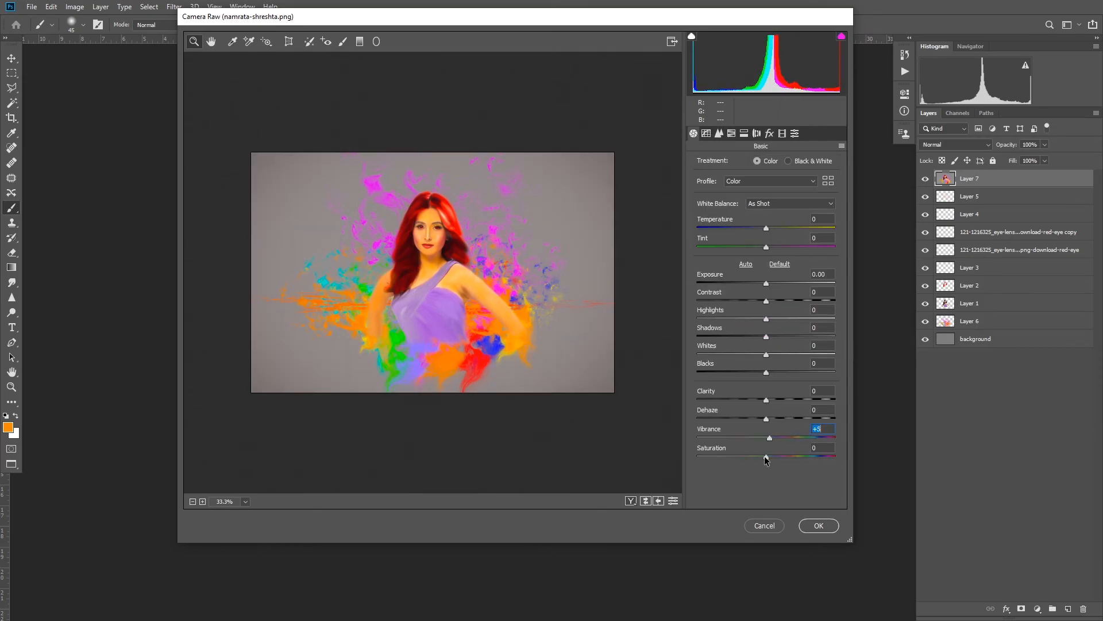
pyautogui.click(819, 525)
# - Examine the filtered portrait up close and as a whole to check the skin, hair and smoke colours
pyautogui.scroll(3, 523, 310)
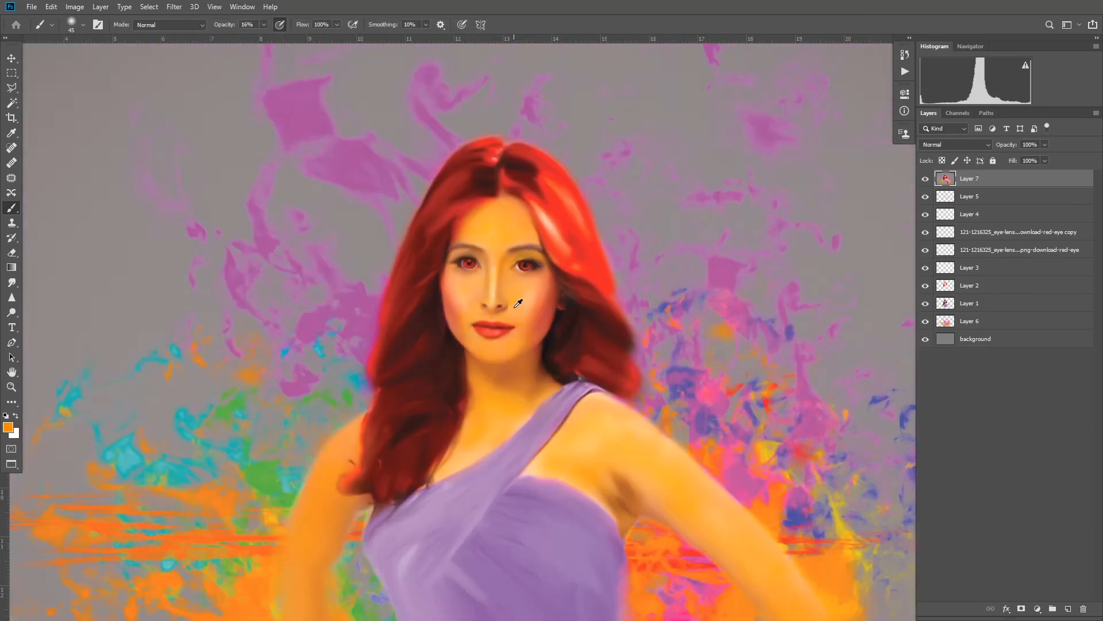
pyautogui.scroll(-3, 523, 309)
pyautogui.scroll(3, 523, 310)
pyautogui.scroll(-3, 522, 309)
pyautogui.scroll(-1, 523, 310)
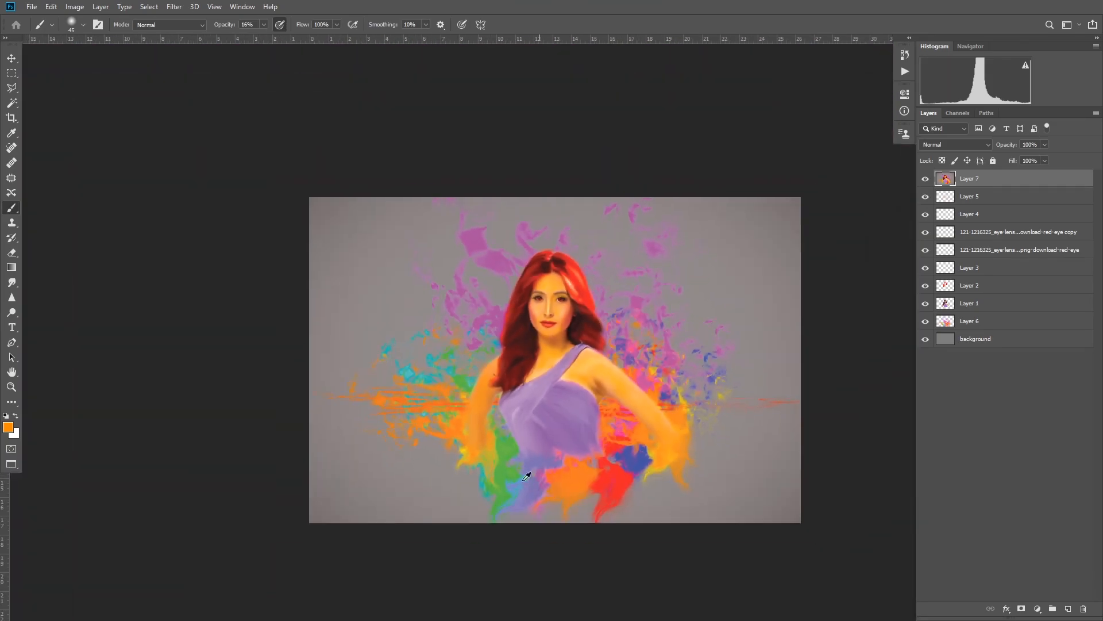
pyautogui.scroll(3, 522, 310)
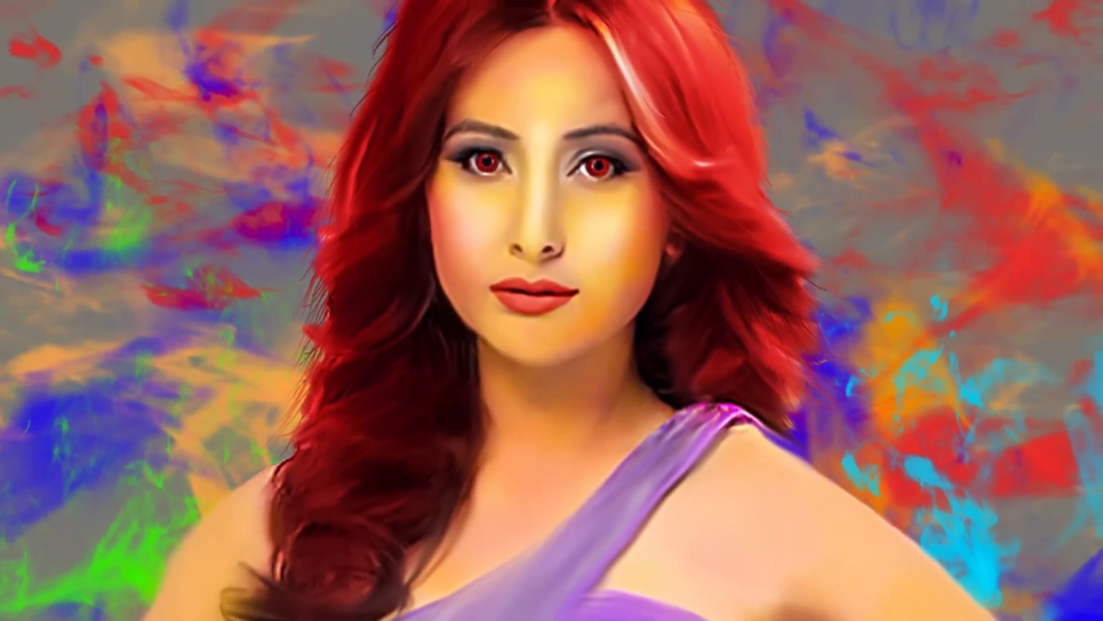